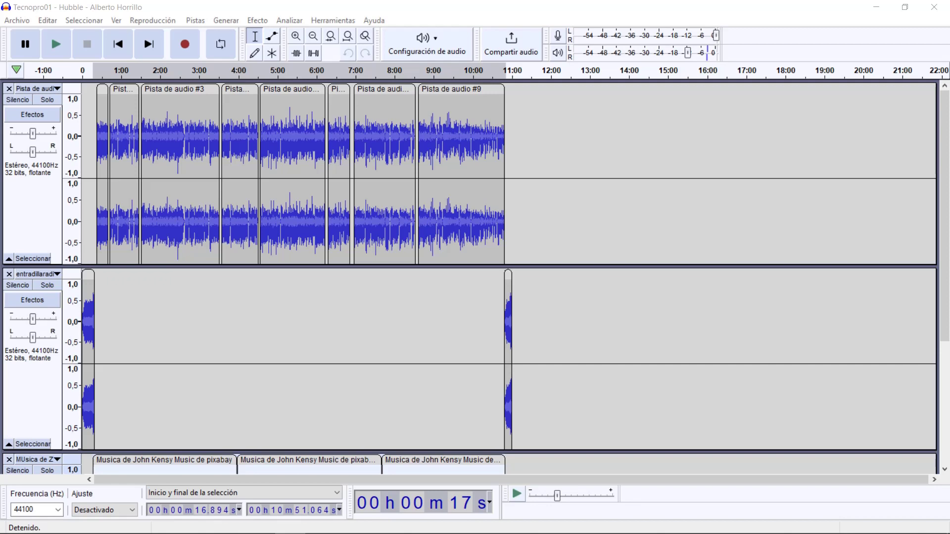
# - Look over the project's voice, intro and background music tracks to see how they are arranged
pyautogui.scroll(-5, 358, 252)
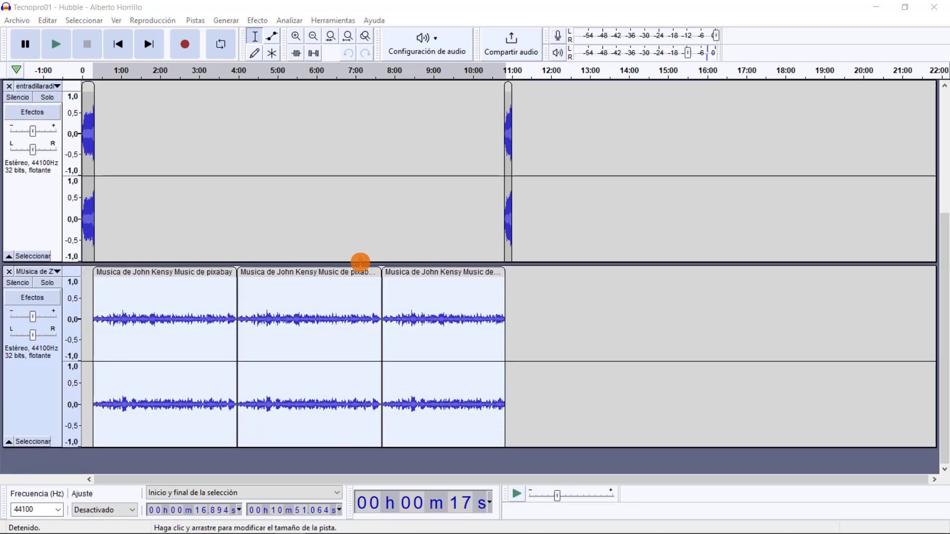
pyautogui.scroll(5, 361, 263)
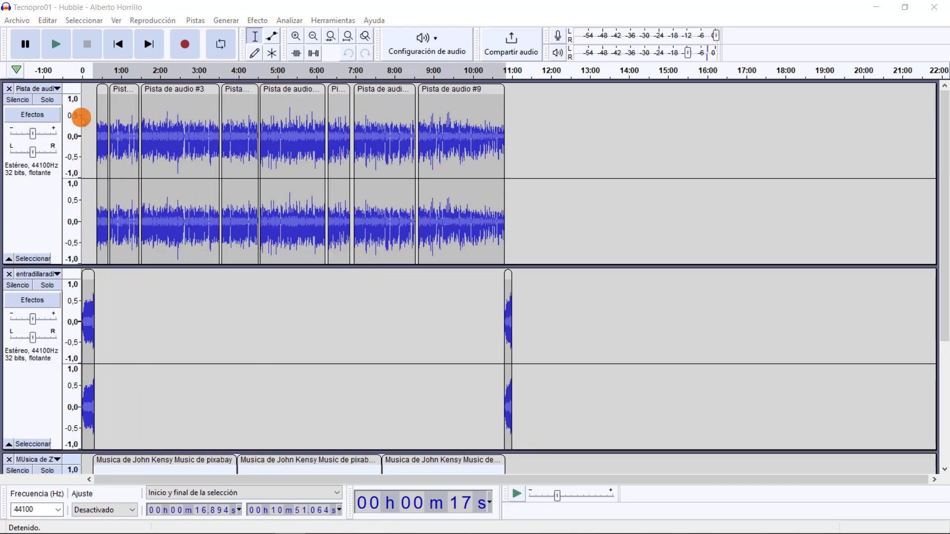
pyautogui.scroll(-4, 126, 246)
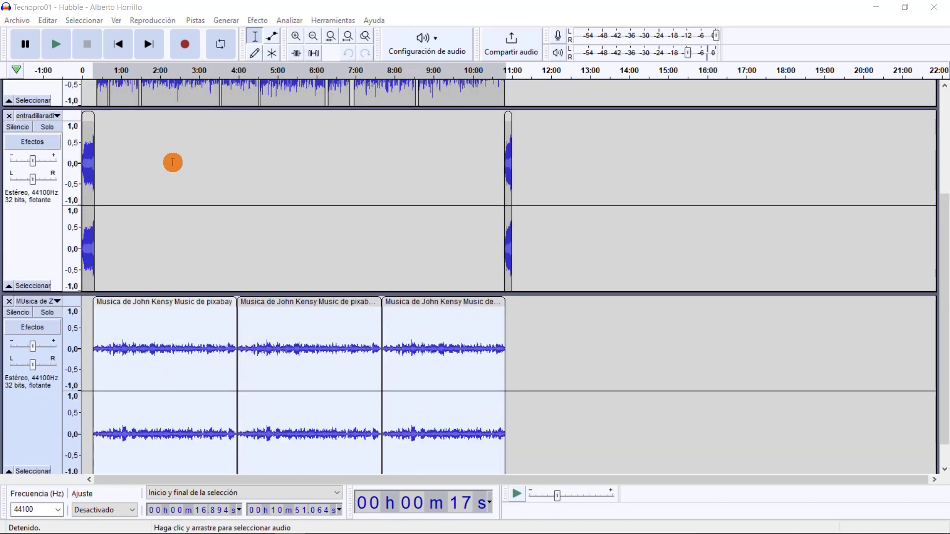
pyautogui.scroll(4, 206, 319)
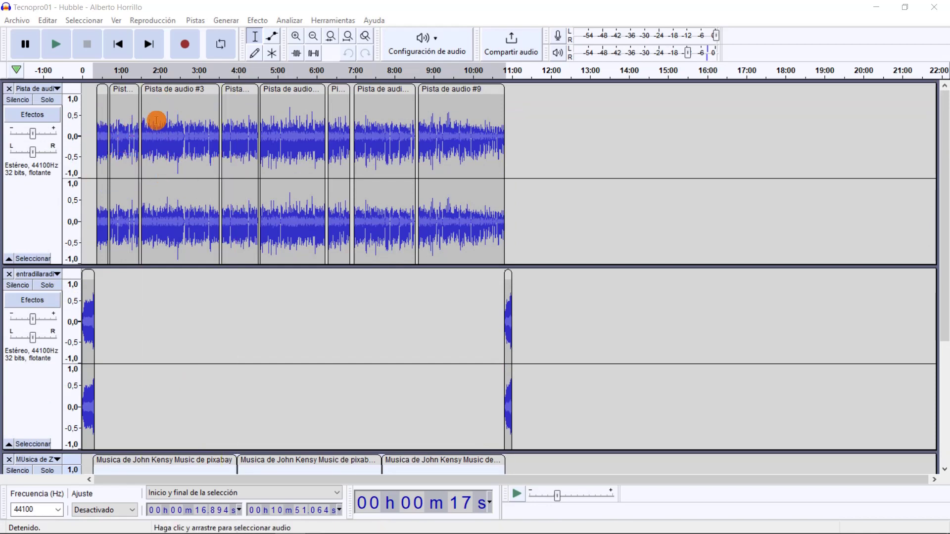
pyautogui.scroll(-4, 187, 262)
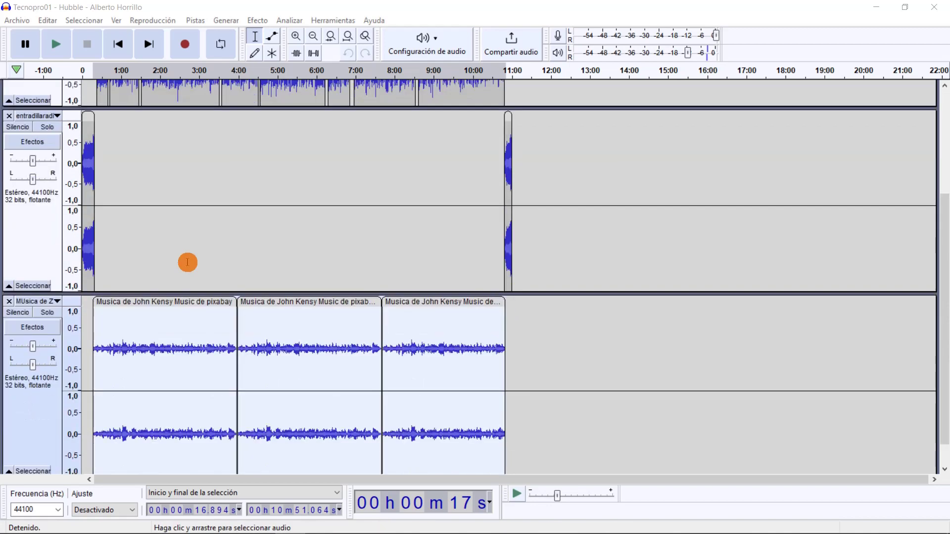
pyautogui.scroll(3, 138, 304)
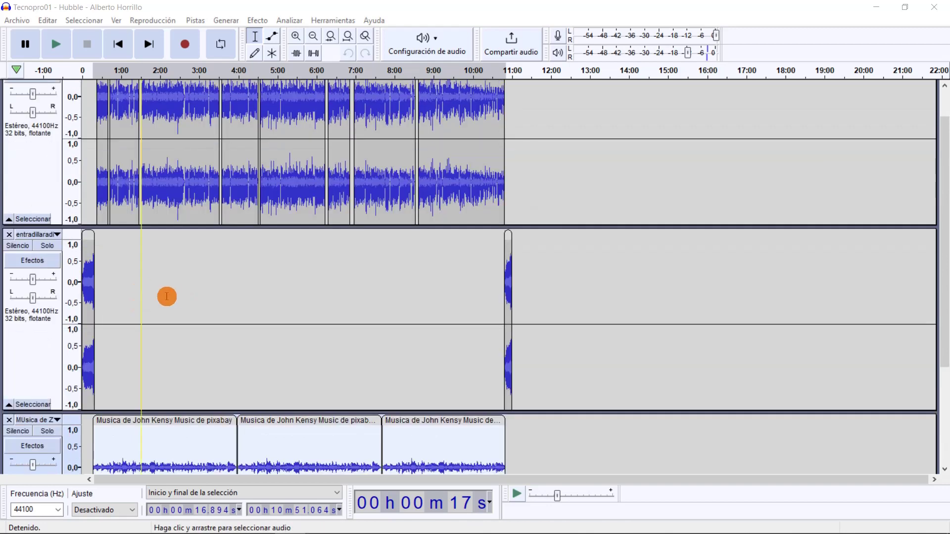
pyautogui.scroll(1, 92, 173)
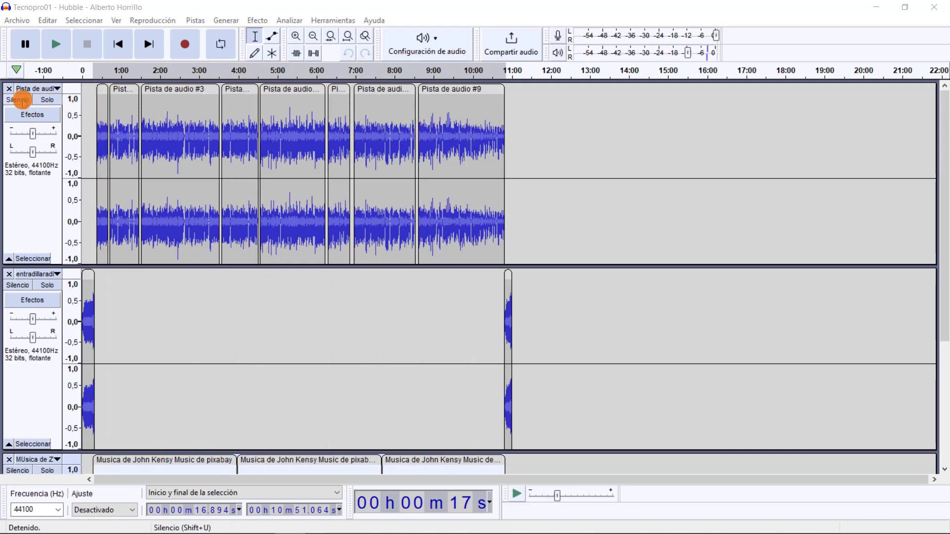
pyautogui.scroll(-3, 34, 198)
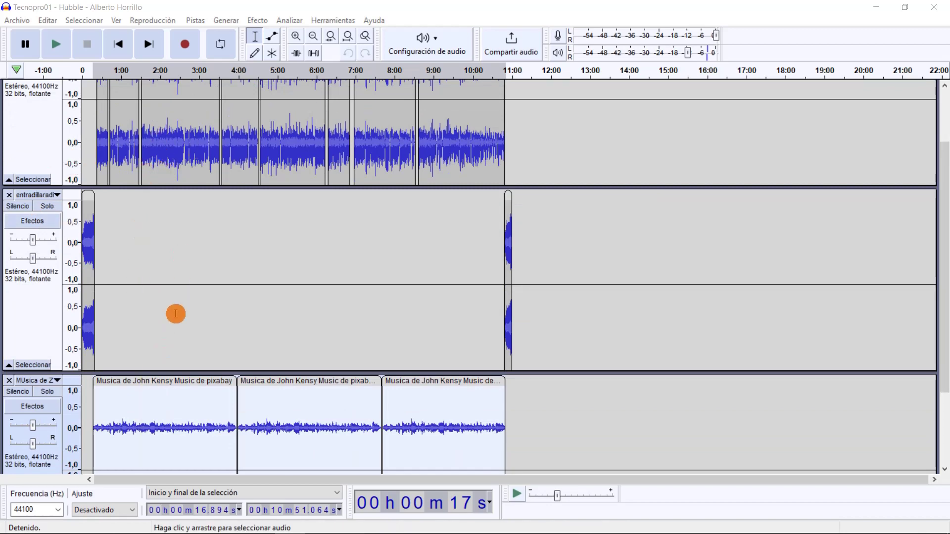
pyautogui.scroll(3, 175, 314)
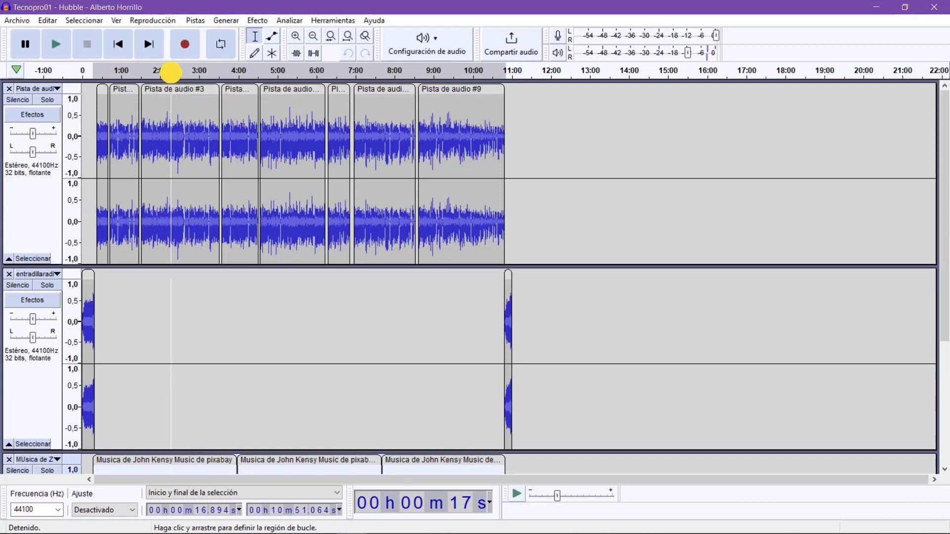
# - Play the full mix from about the 2:15 mark, stop playback, and review the background music track
pyautogui.click(170, 70)
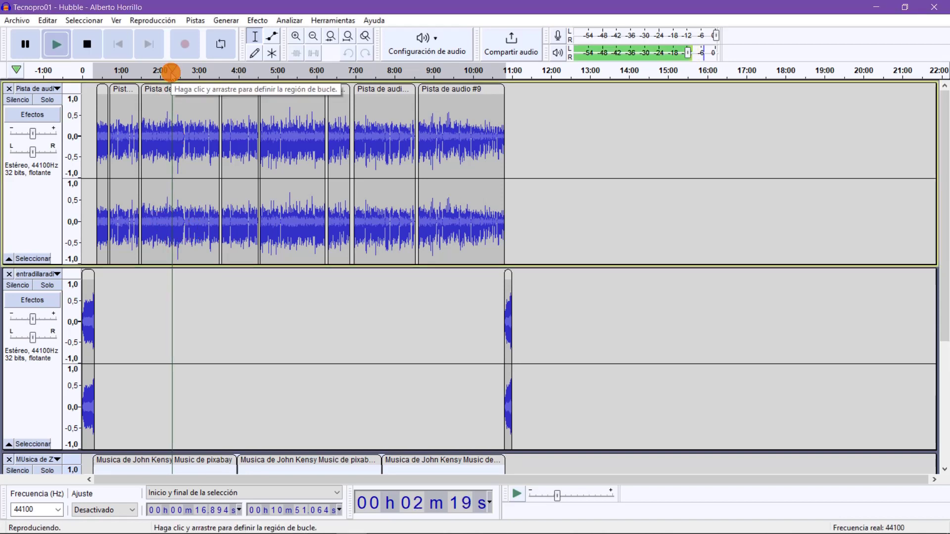
pyautogui.click(88, 44)
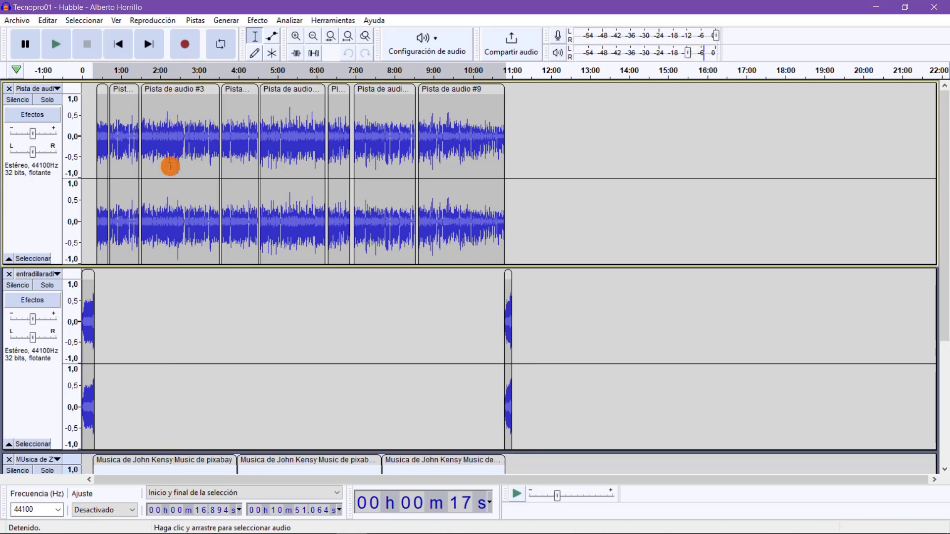
pyautogui.scroll(-2, 170, 164)
pyautogui.scroll(-6, 179, 267)
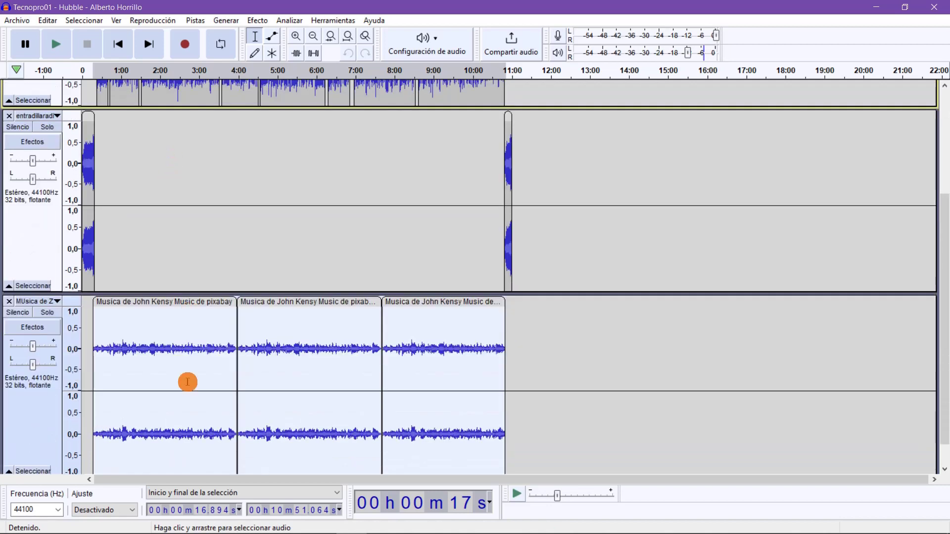
pyautogui.scroll(8, 189, 330)
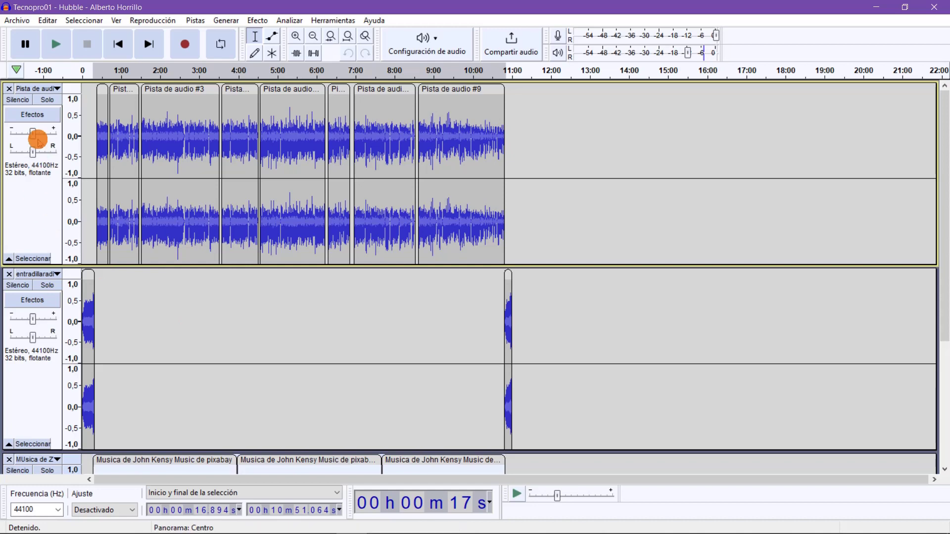
# - Mute the voice and intro tracks and listen briefly to the background music alone from about the 1:30 mark
pyautogui.click(25, 102)
pyautogui.click(17, 286)
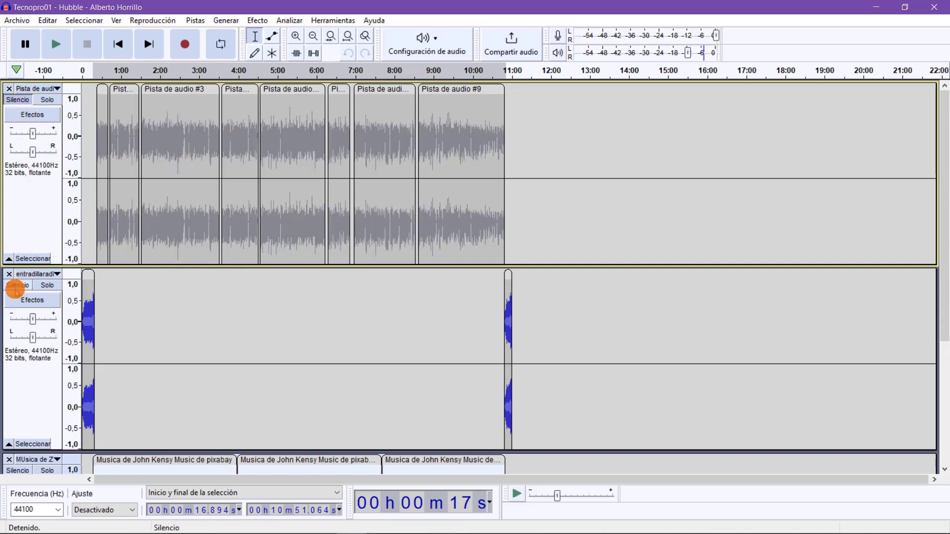
pyautogui.scroll(-2, 94, 320)
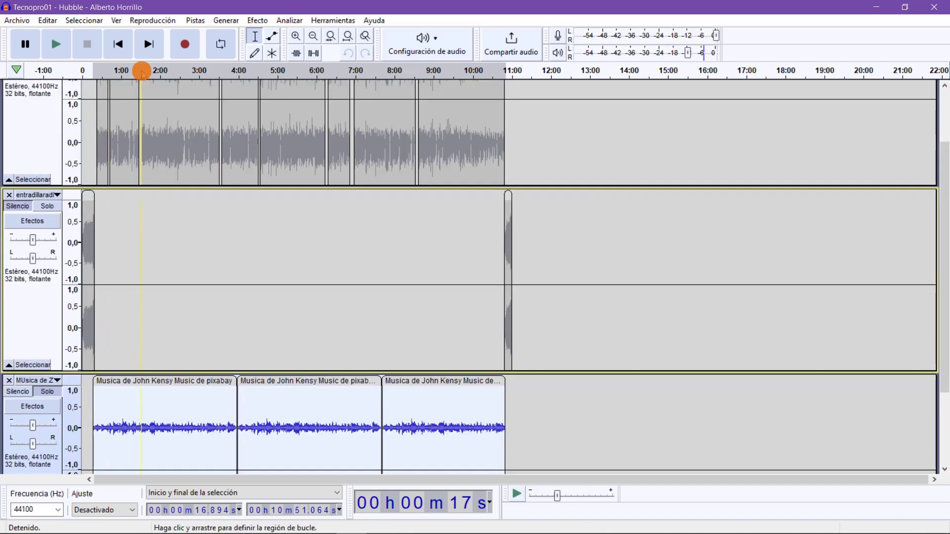
pyautogui.click(141, 71)
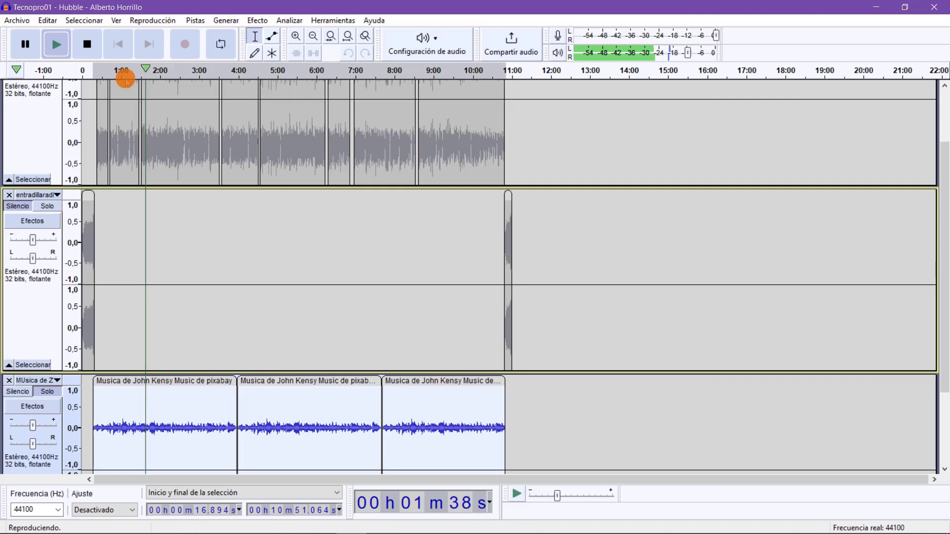
pyautogui.click(87, 44)
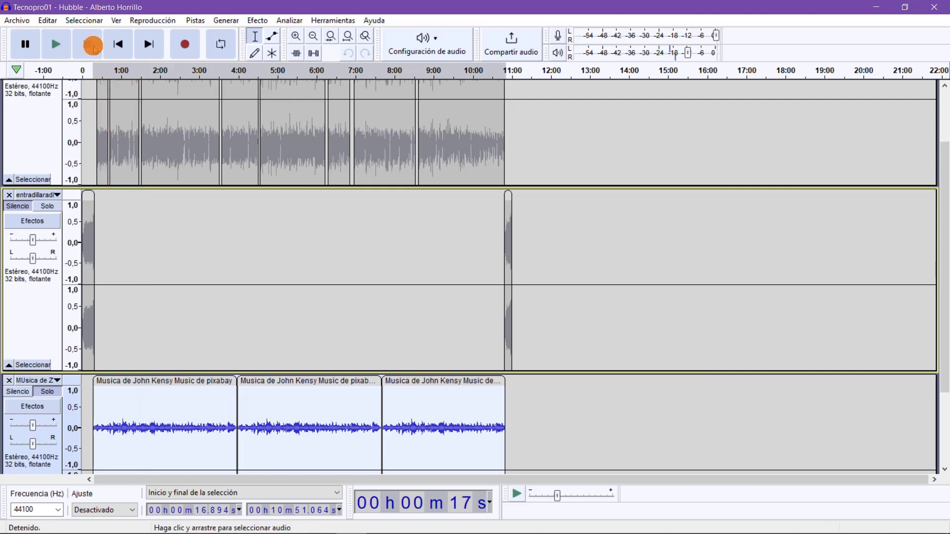
# - Unmute the intro and voice tracks and close the project
pyautogui.click(18, 206)
pyautogui.scroll(3, 30, 273)
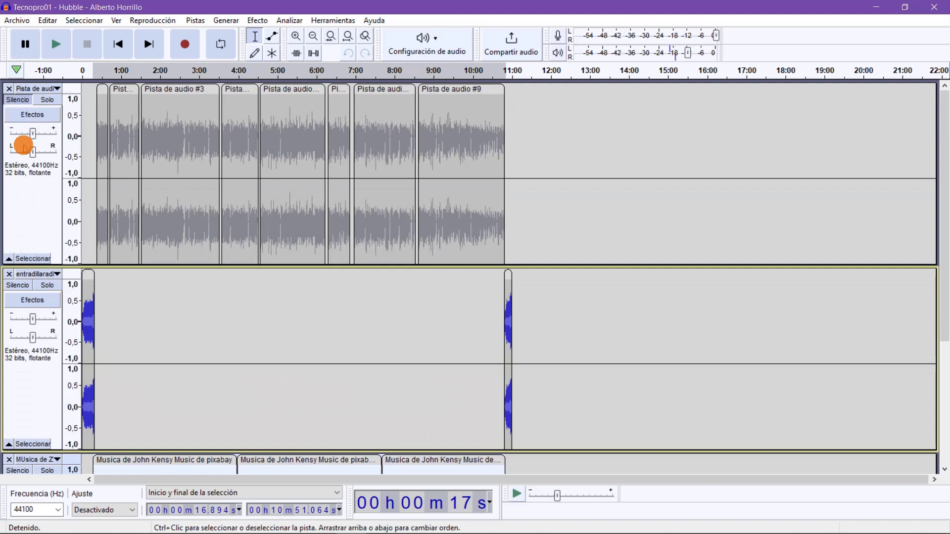
pyautogui.click(19, 100)
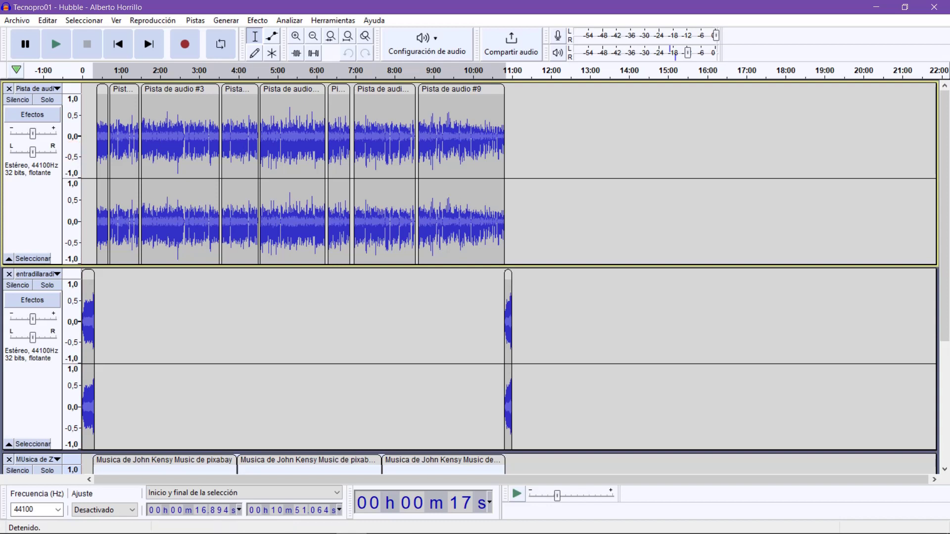
pyautogui.hotkey('ctrl', 'w')
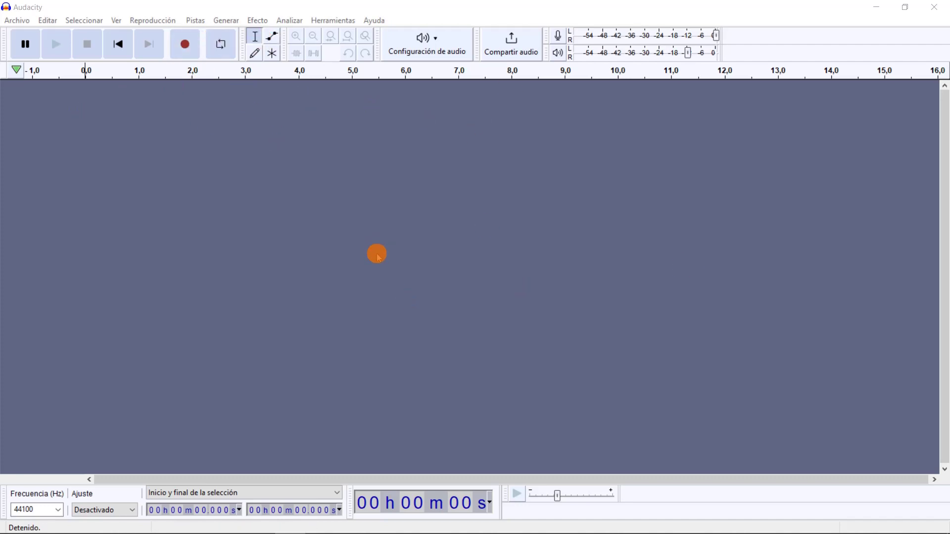
# - Record a voice clip about 6 seconds long on a new track and play it back
pyautogui.click(188, 47)
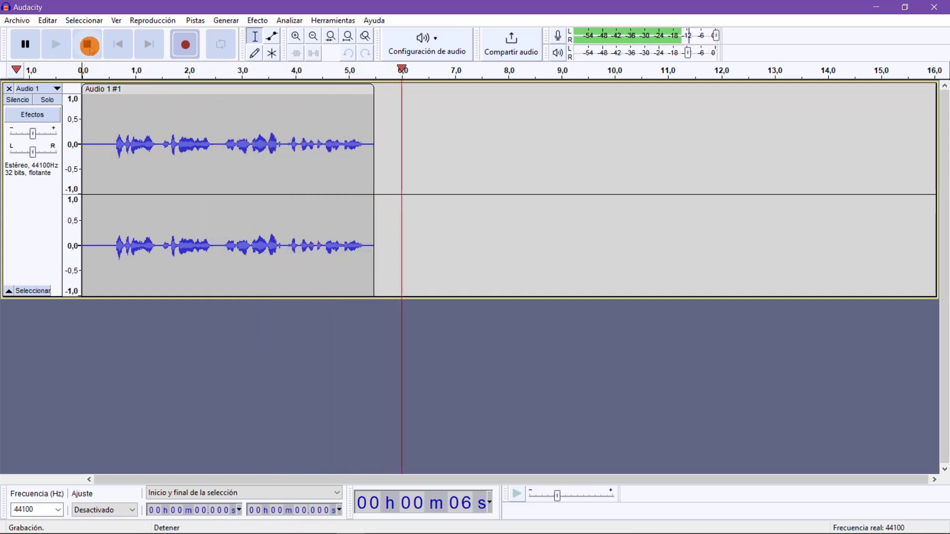
pyautogui.click(89, 45)
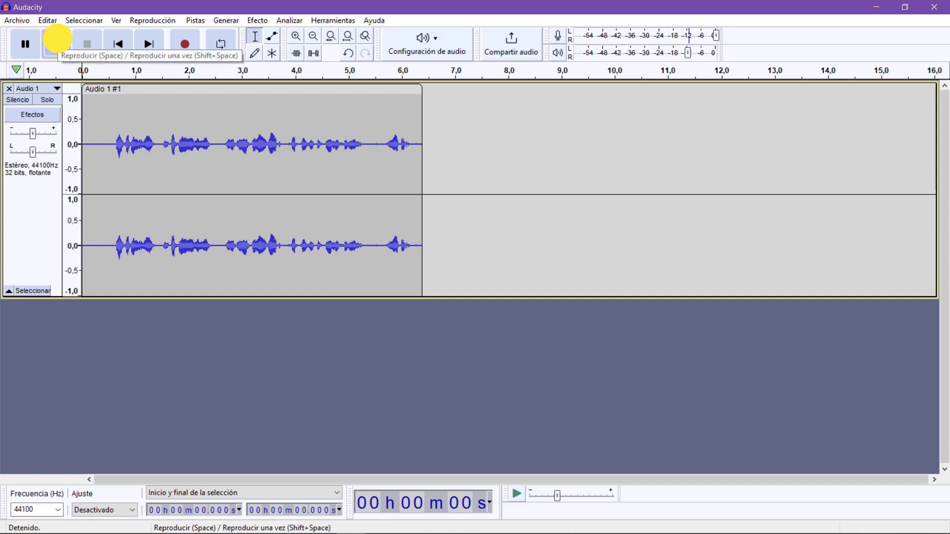
pyautogui.click(58, 40)
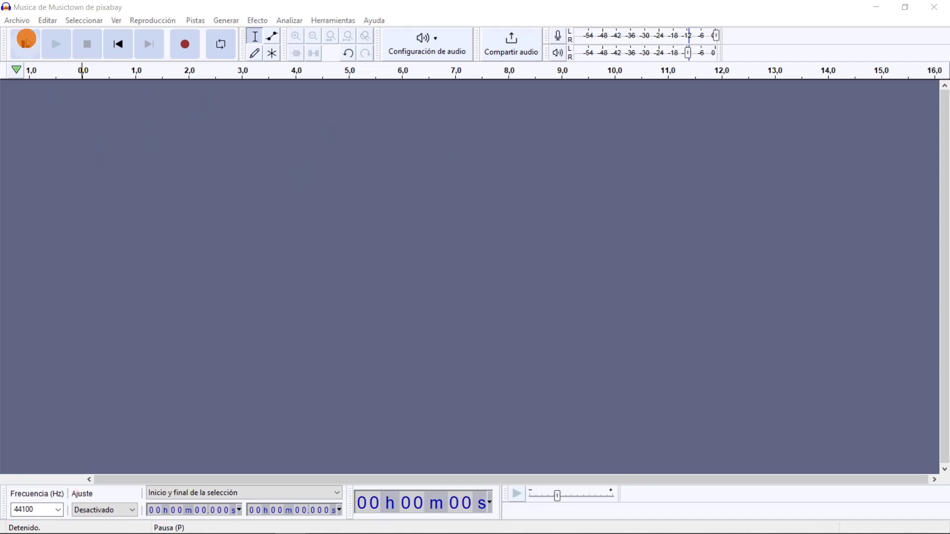
# - Import the audio files "Musica de Musictown de pixabay.mp3" and "Musica de John Kensy Music de pixabay.mp3" from the Podcast folder
pyautogui.click(18, 20)
pyautogui.moveTo(46, 125)
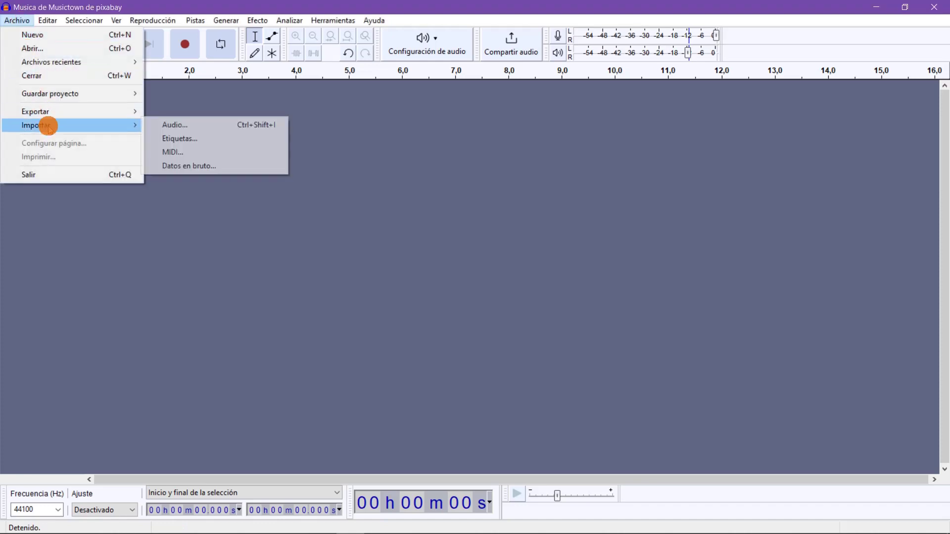
pyautogui.click(214, 126)
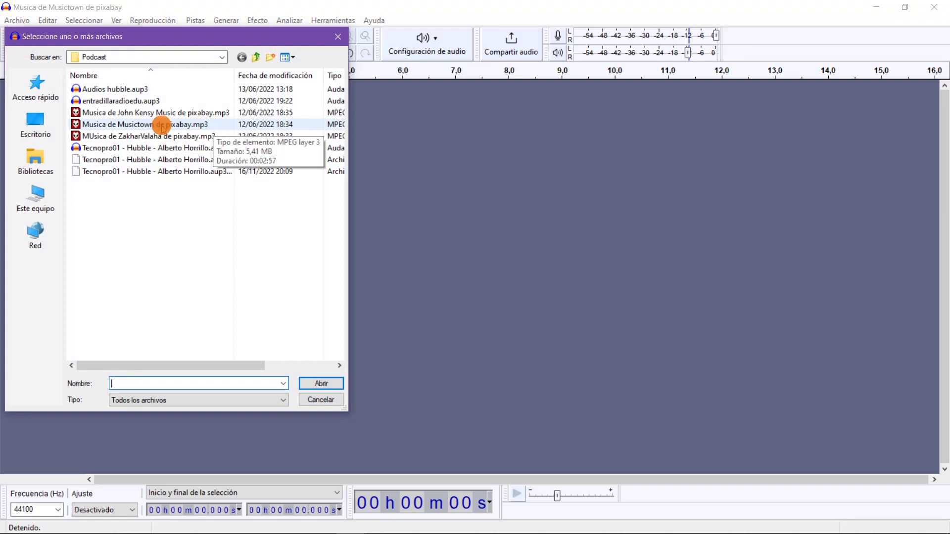
pyautogui.click(162, 125)
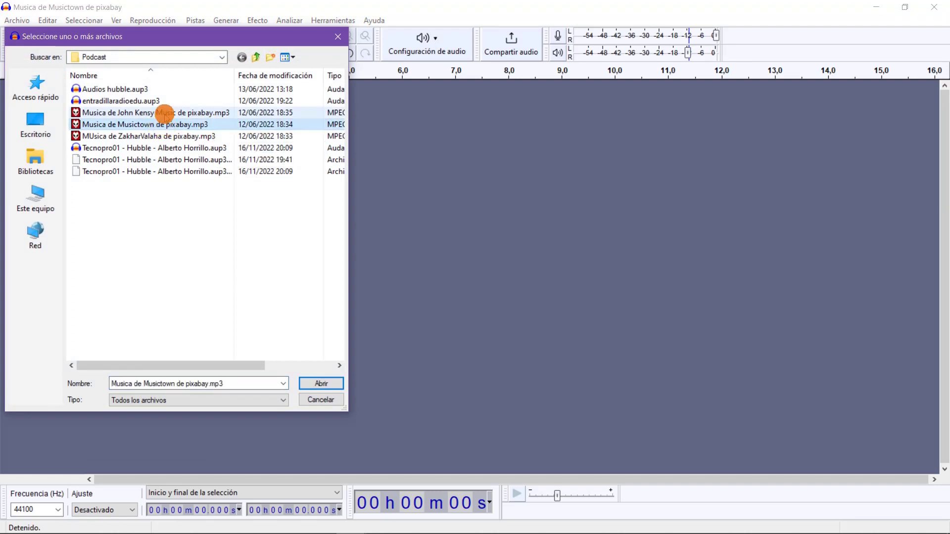
pyautogui.keyDown('ctrl'); pyautogui.click(164, 114); pyautogui.keyUp('ctrl')
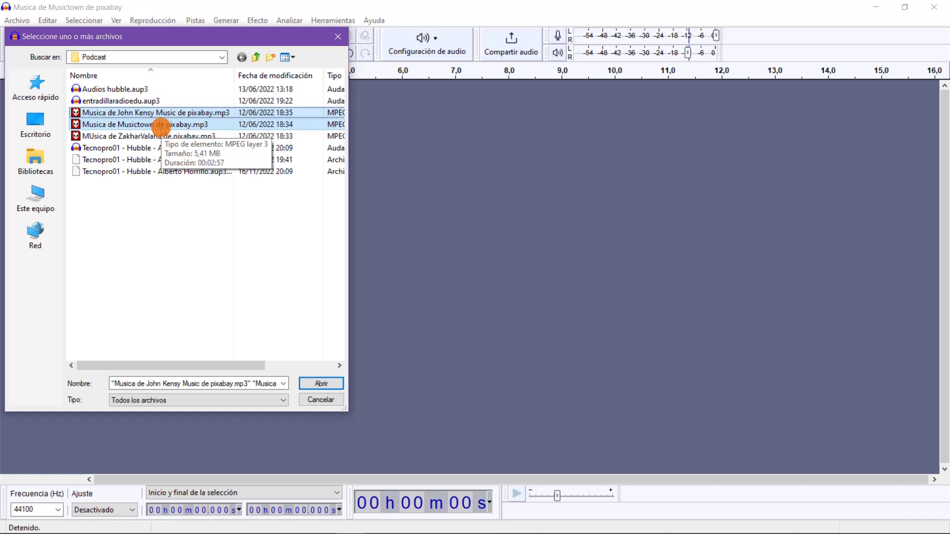
pyautogui.click(321, 383)
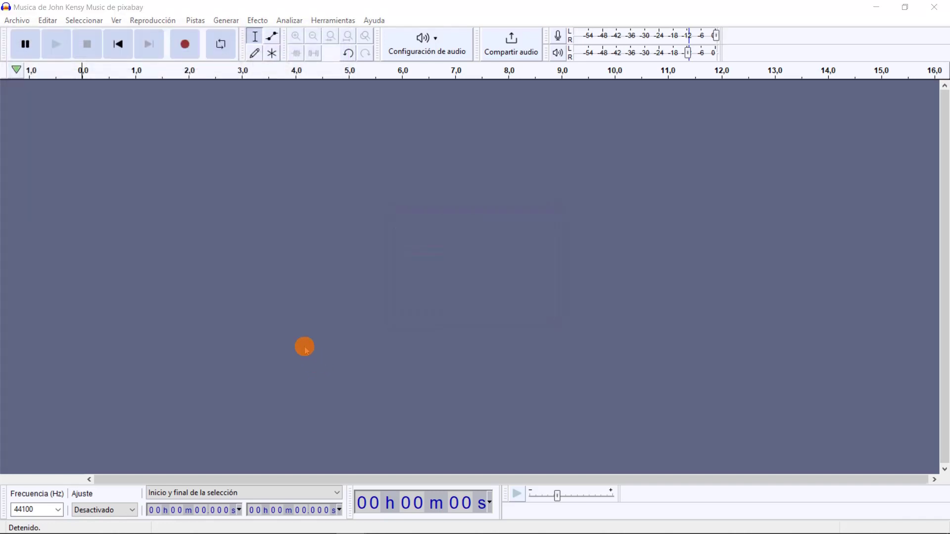
# - Play both imported music tracks together from the start, and move playback to about the 1:16 mark
pyautogui.scroll(2, 165, 280)
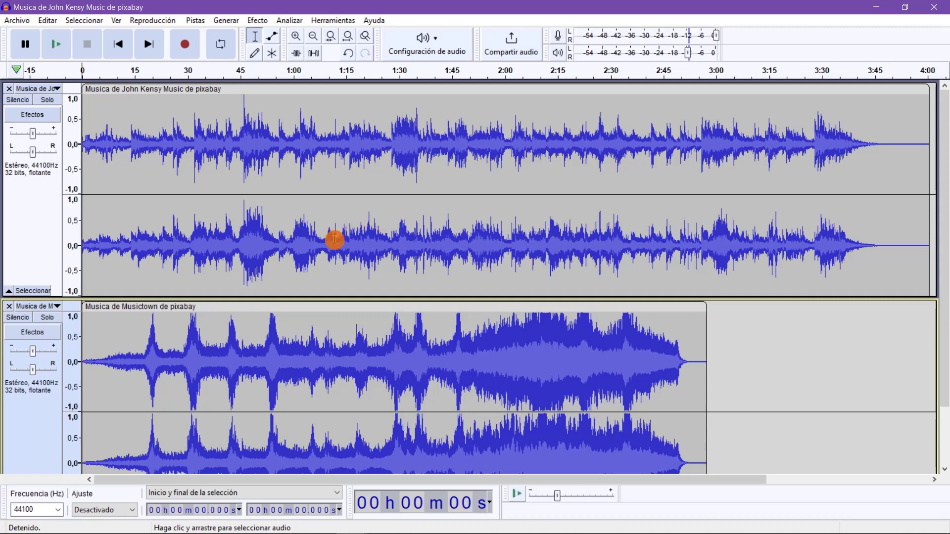
pyautogui.scroll(-2, 335, 240)
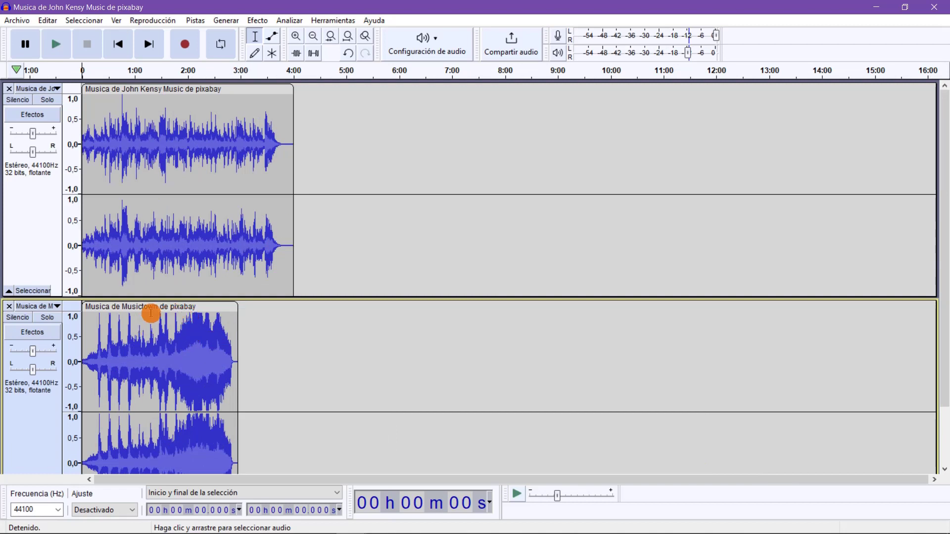
pyautogui.click(56, 43)
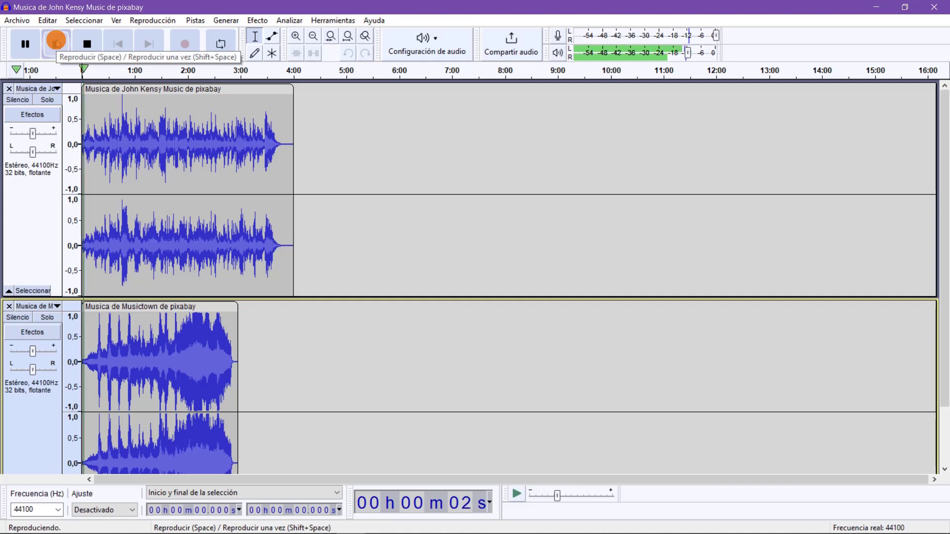
pyautogui.click(149, 70)
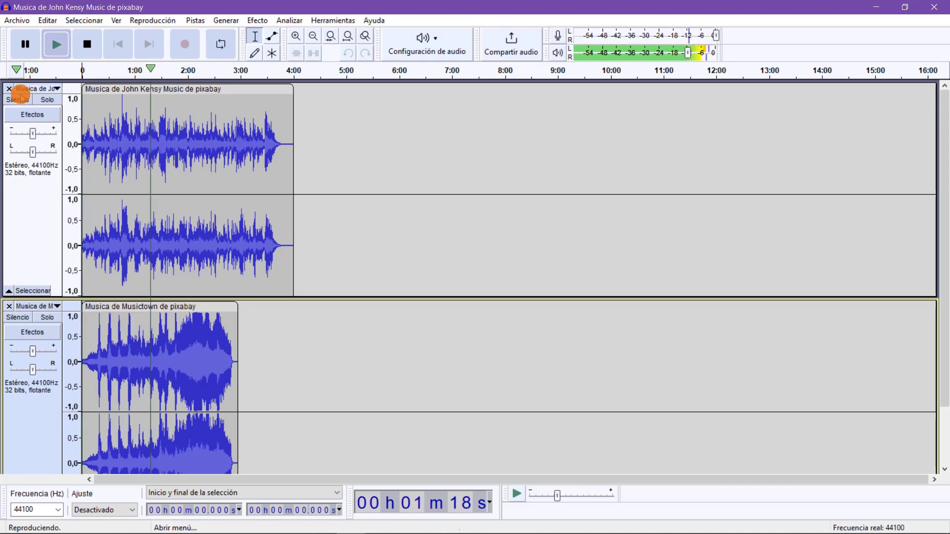
# - Listen to each music track alone by muting the Musictown and John Kensy tracks in turn, then unmute both and stop playback
pyautogui.scroll(-2, 9, 304)
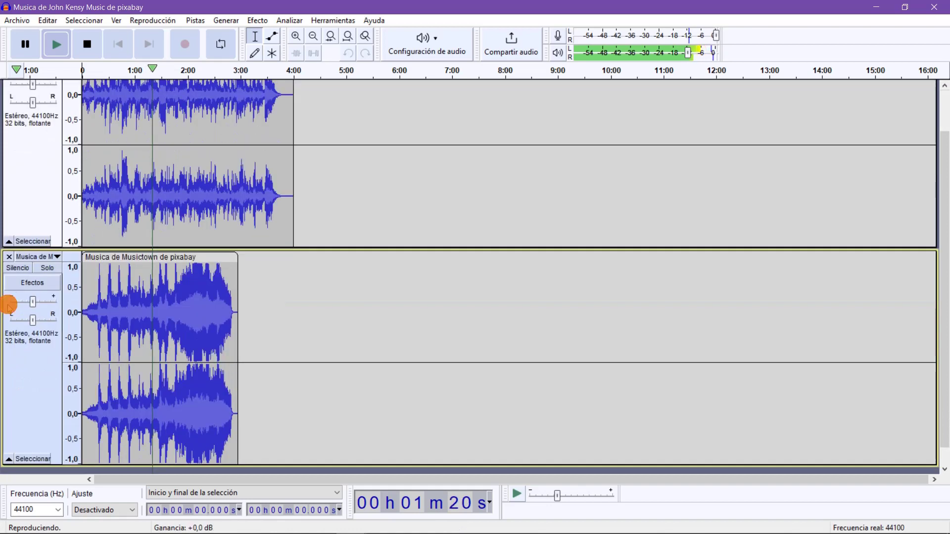
pyautogui.click(26, 269)
pyautogui.scroll(2, 26, 269)
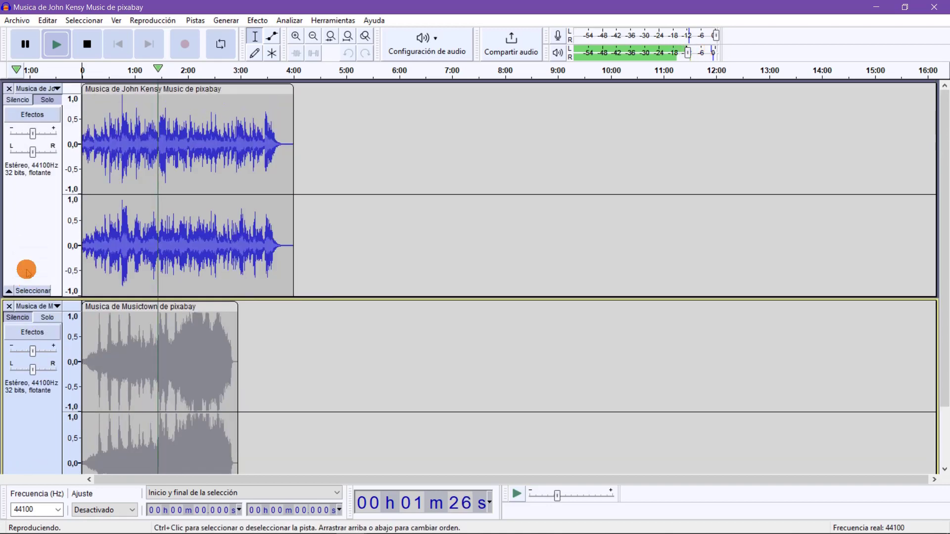
pyautogui.click(17, 99)
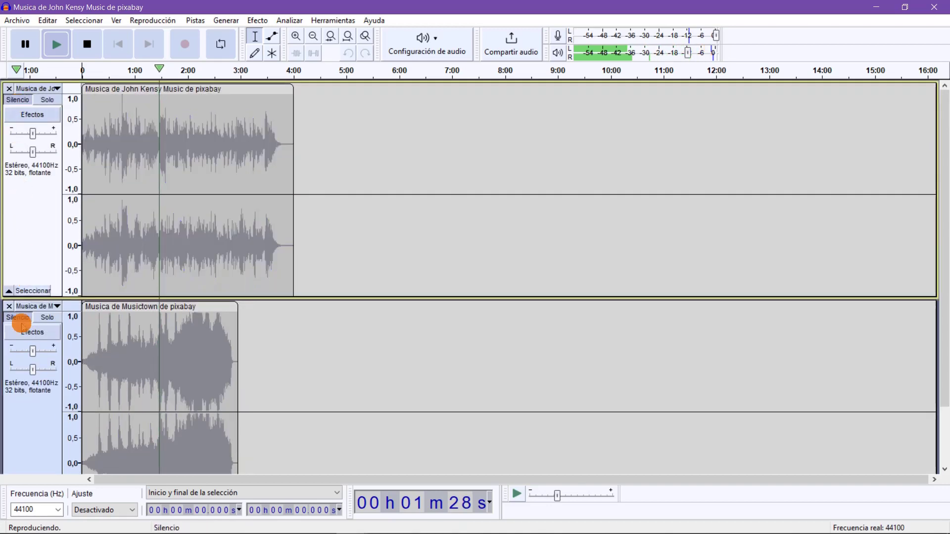
pyautogui.click(18, 317)
pyautogui.scroll(2, 19, 321)
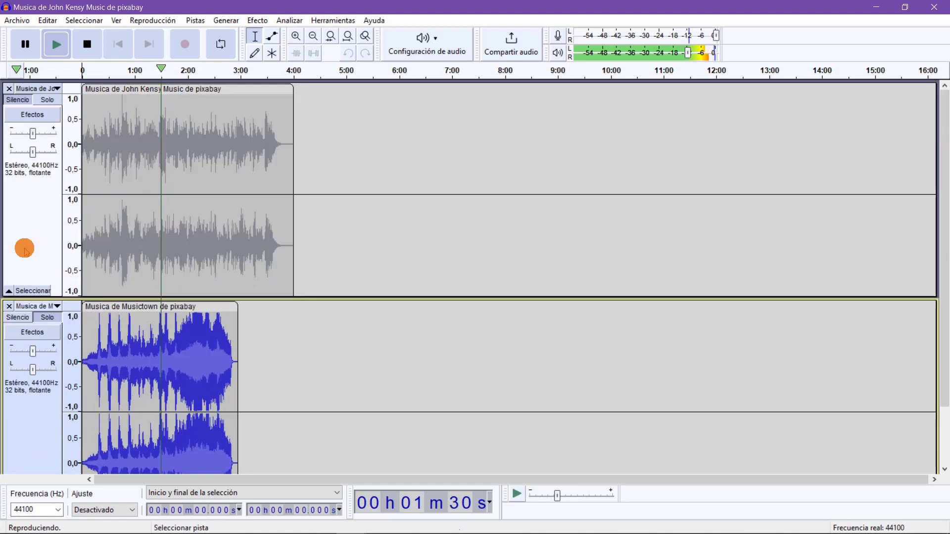
pyautogui.click(21, 100)
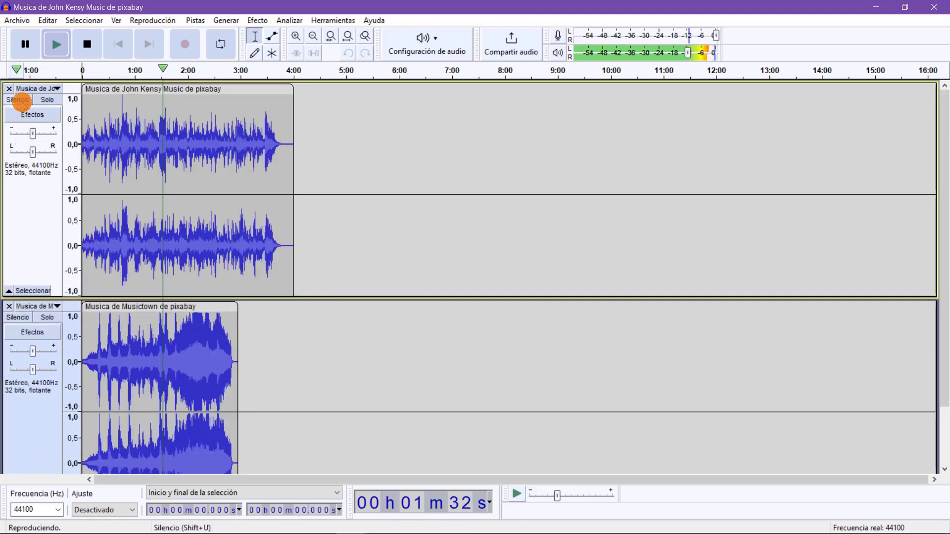
pyautogui.click(87, 42)
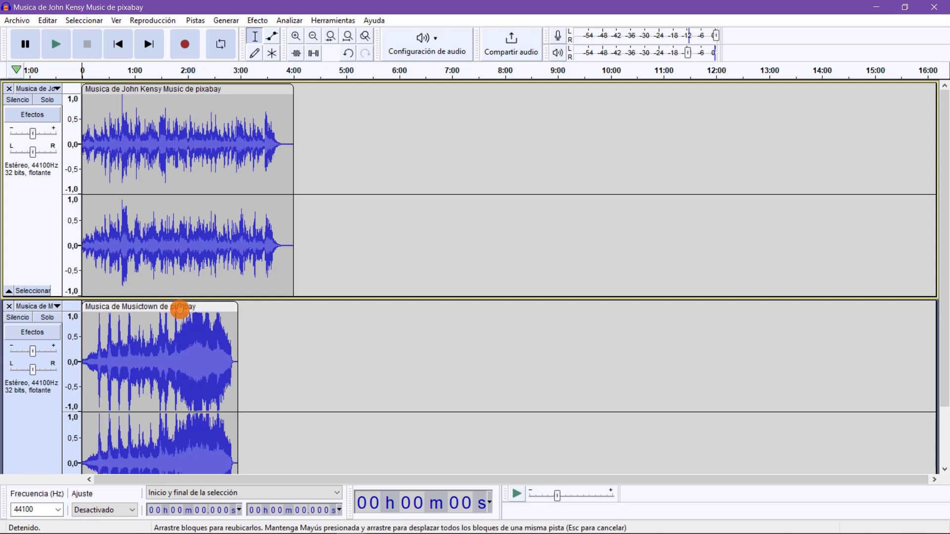
# - Move the Musictown clip onto the John Kensy track directly behind its clip, and remove the emptied second track
pyautogui.moveTo(179, 309); pyautogui.dragTo(394, 360)
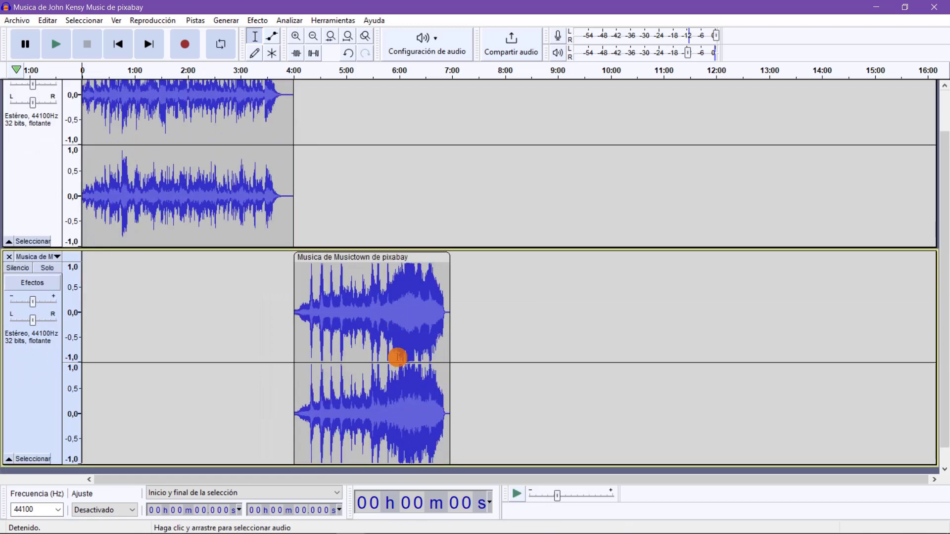
pyautogui.moveTo(371, 309); pyautogui.dragTo(371, 177)
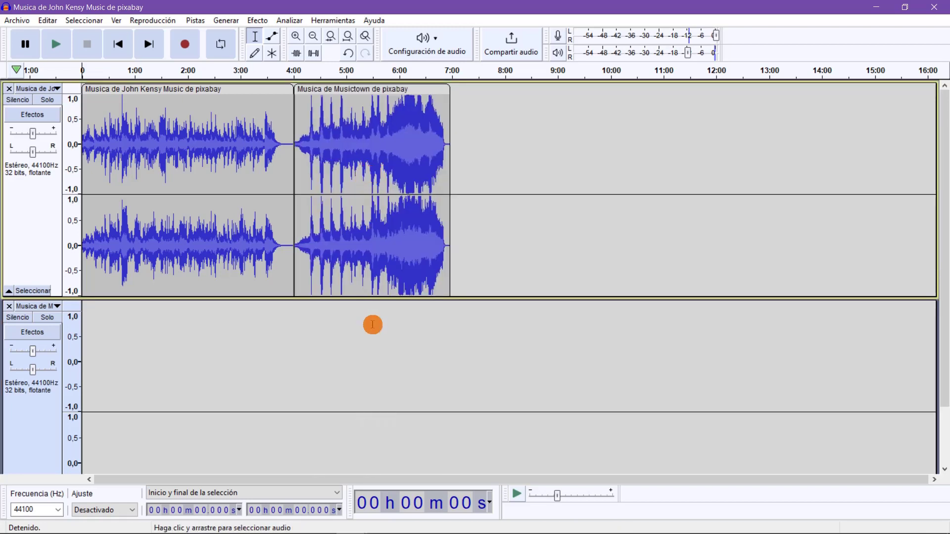
pyautogui.click(9, 305)
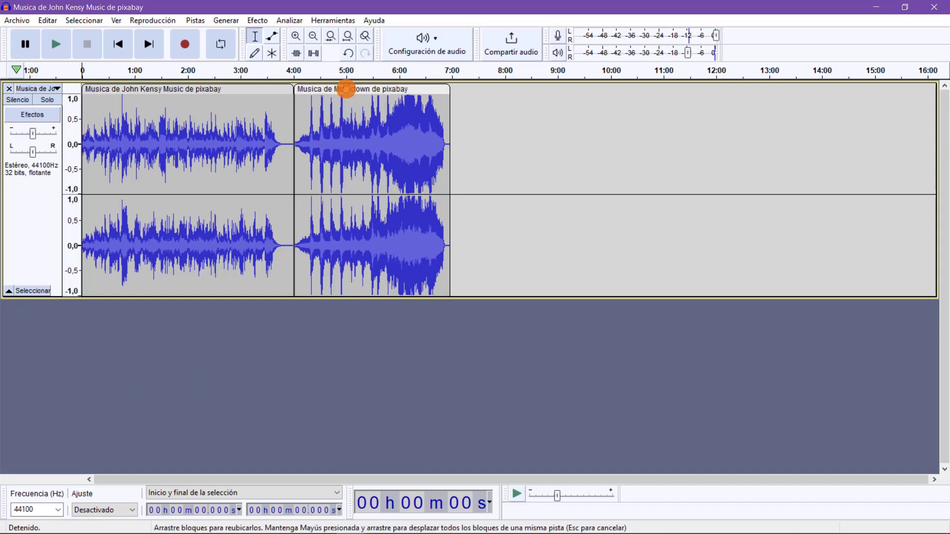
# - Shift both clips along the track so John Kensy starts at about 0:14 and Musictown at about 4:36, with a gap between them
pyautogui.moveTo(346, 89); pyautogui.dragTo(366, 89)
pyautogui.moveTo(242, 91); pyautogui.dragTo(254, 91)
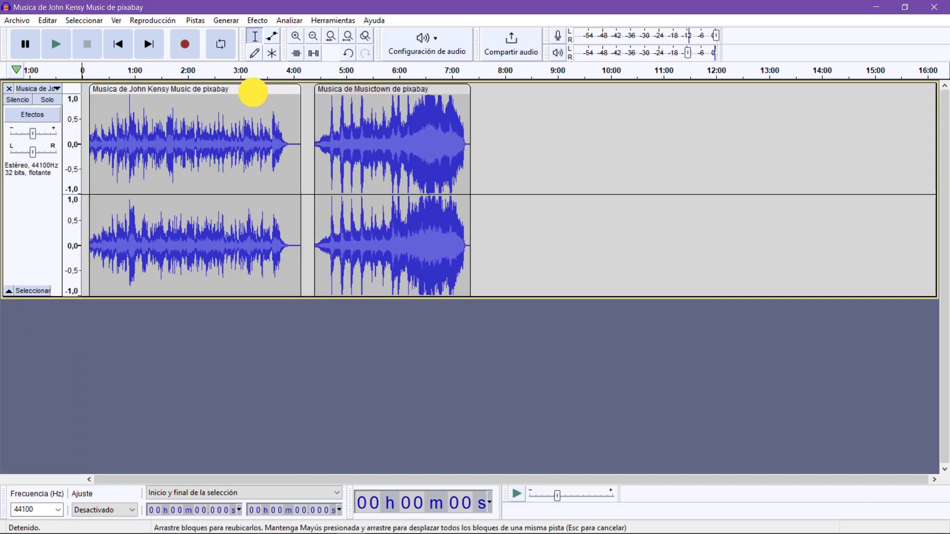
pyautogui.moveTo(393, 93); pyautogui.dragTo(403, 93)
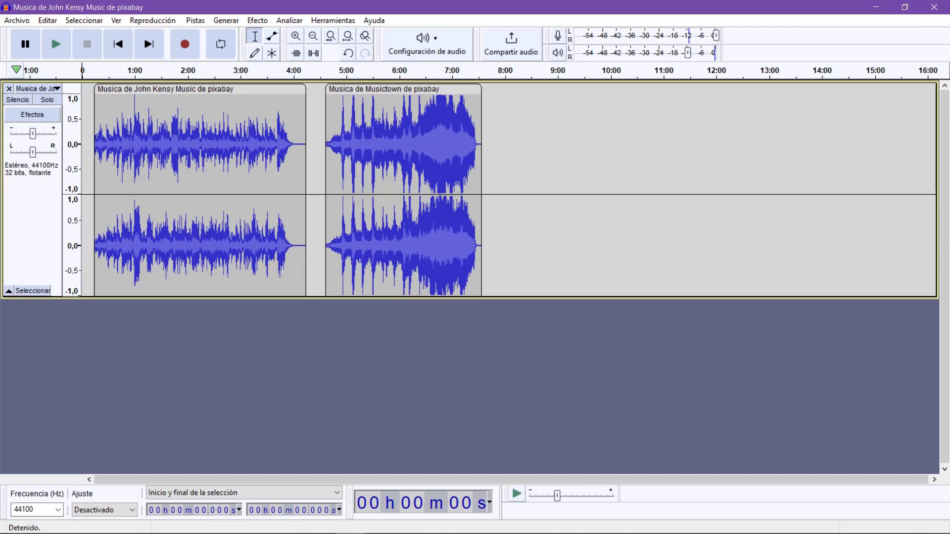
# - Select the Musictown clip and delete it from the track
pyautogui.hotkey('ctrl', '1')
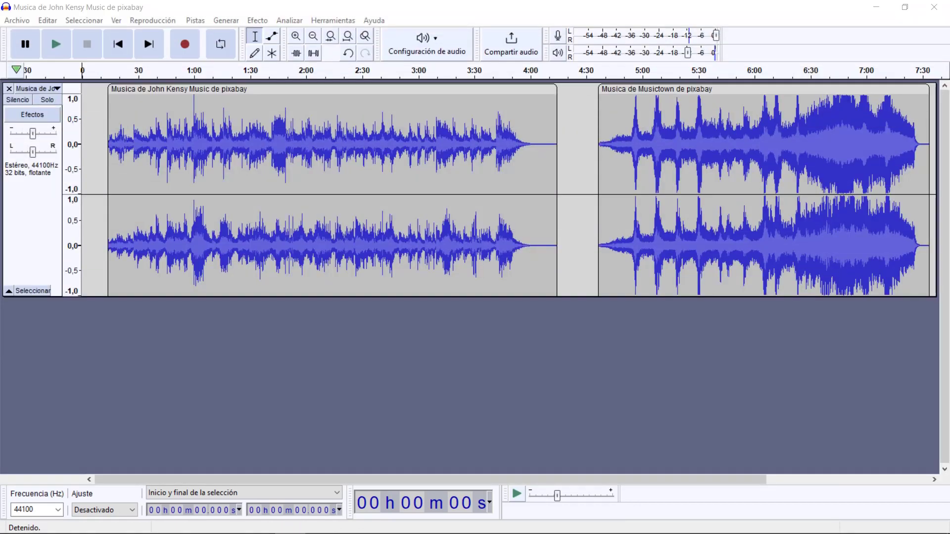
pyautogui.click(690, 94)
pyautogui.click(658, 90)
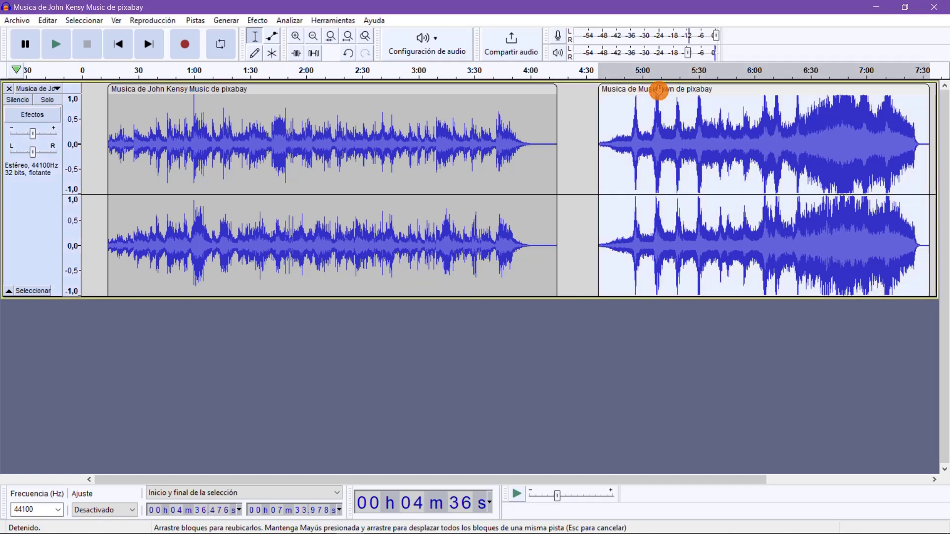
pyautogui.press('Delete')
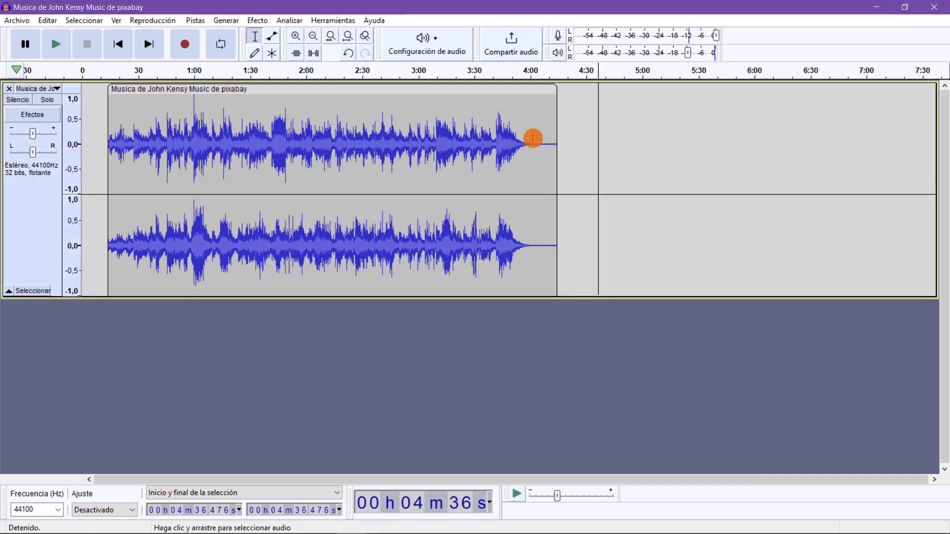
pyautogui.scroll(2, 511, 161)
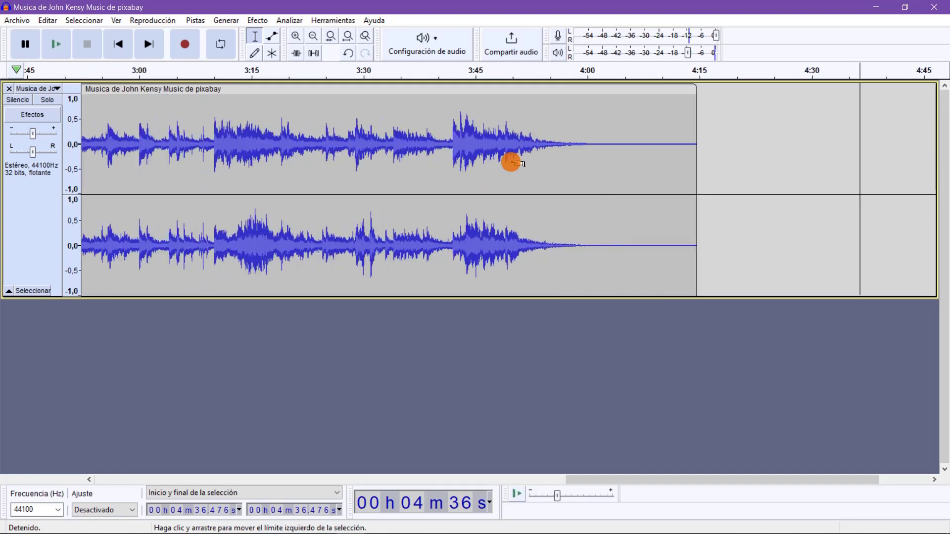
pyautogui.scroll(-1, 511, 166)
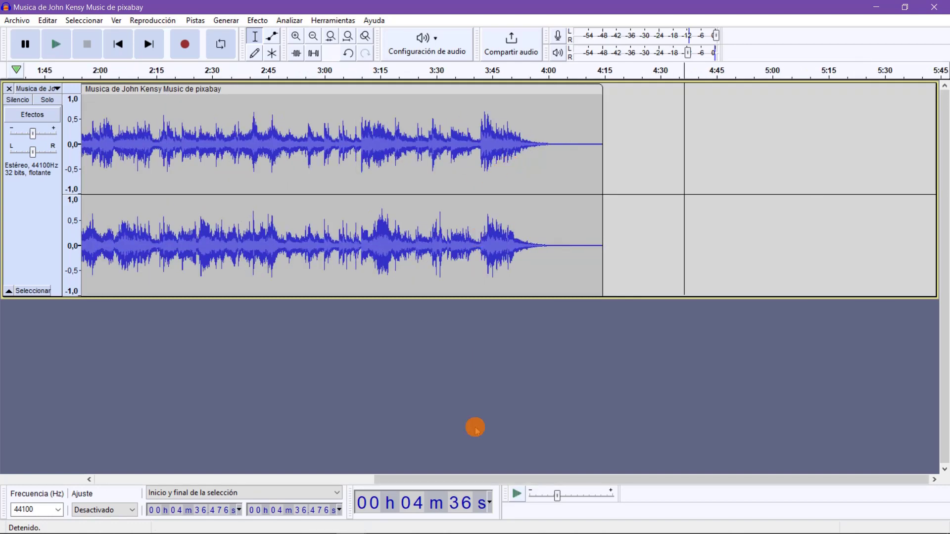
pyautogui.moveTo(462, 477); pyautogui.dragTo(175, 476)
pyautogui.scroll(-2, 340, 348)
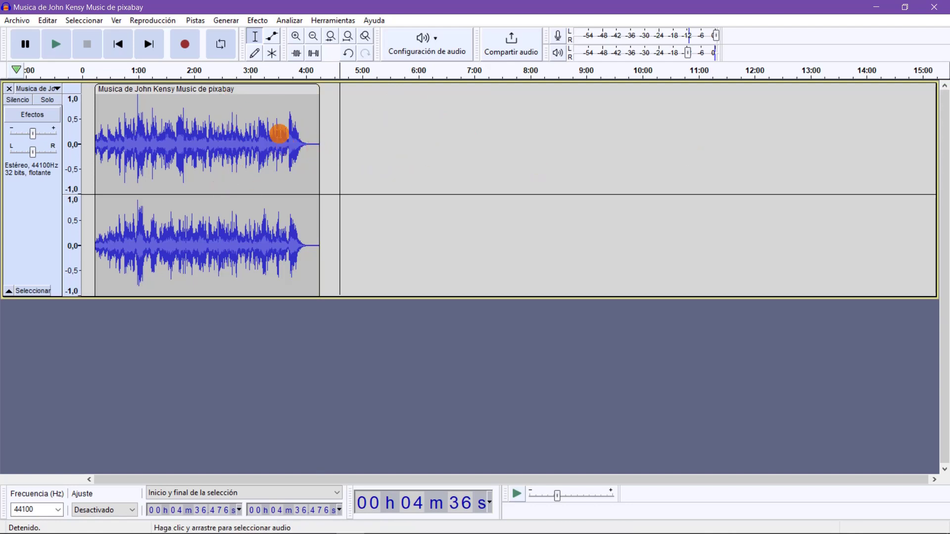
pyautogui.click(248, 93)
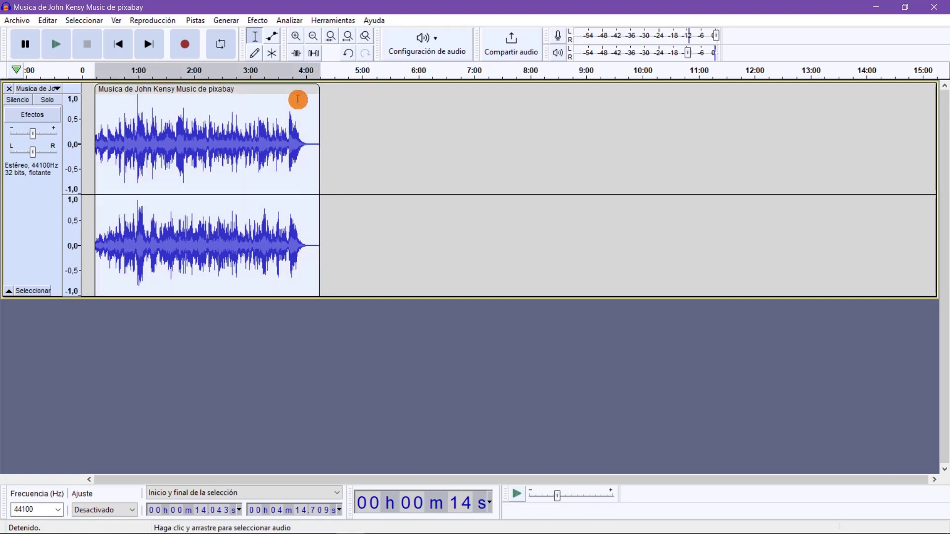
pyautogui.click(362, 168)
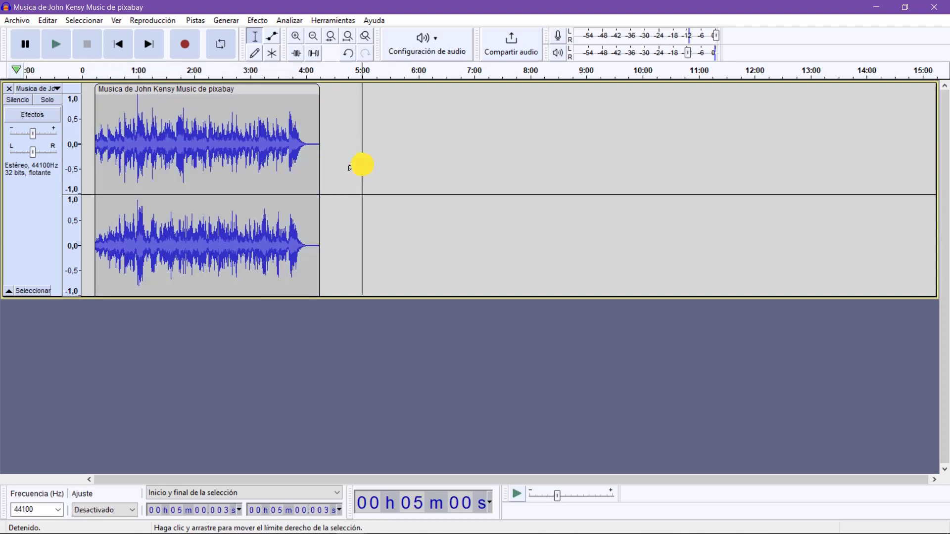
pyautogui.hotkey('ctrl', 'v')
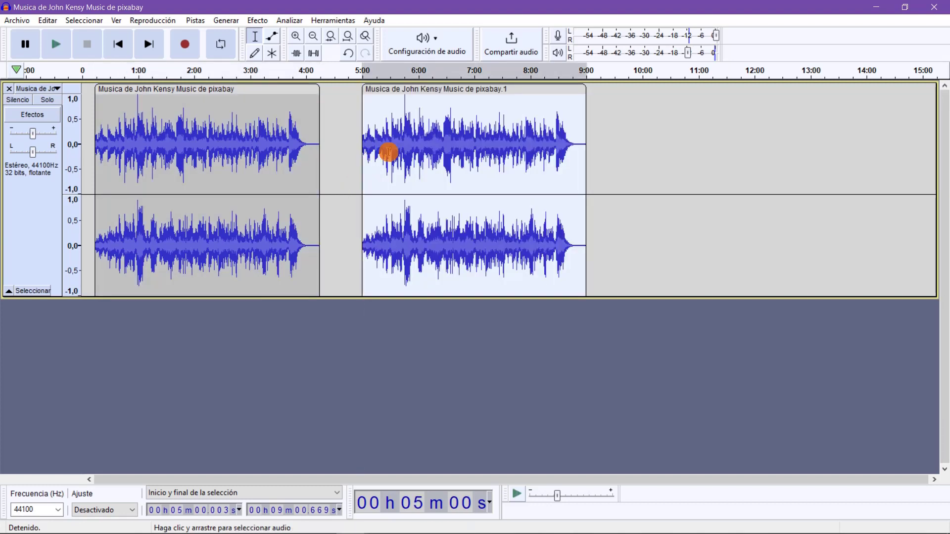
pyautogui.moveTo(415, 91); pyautogui.dragTo(363, 99)
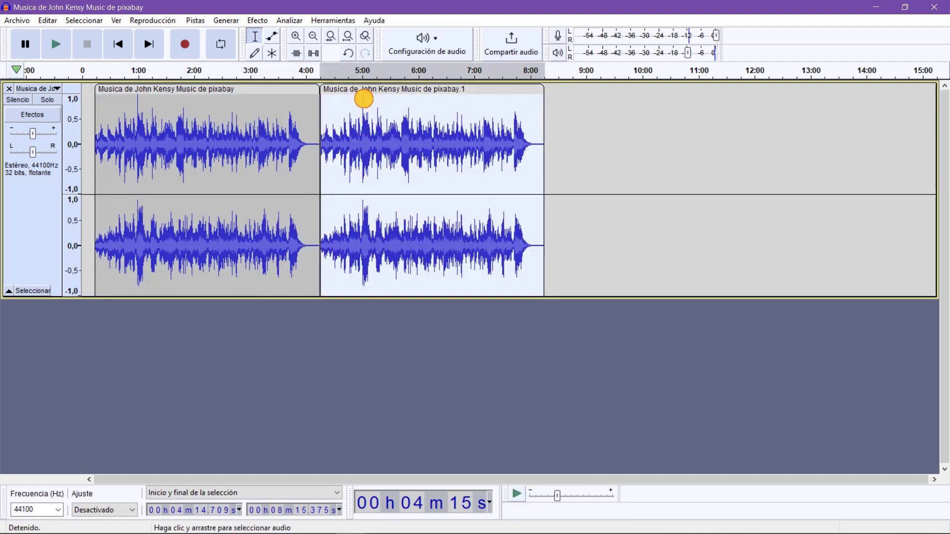
# - Play the fading end and the silence of the first clip just before the join with its copy, then stop
pyautogui.scroll(3, 299, 152)
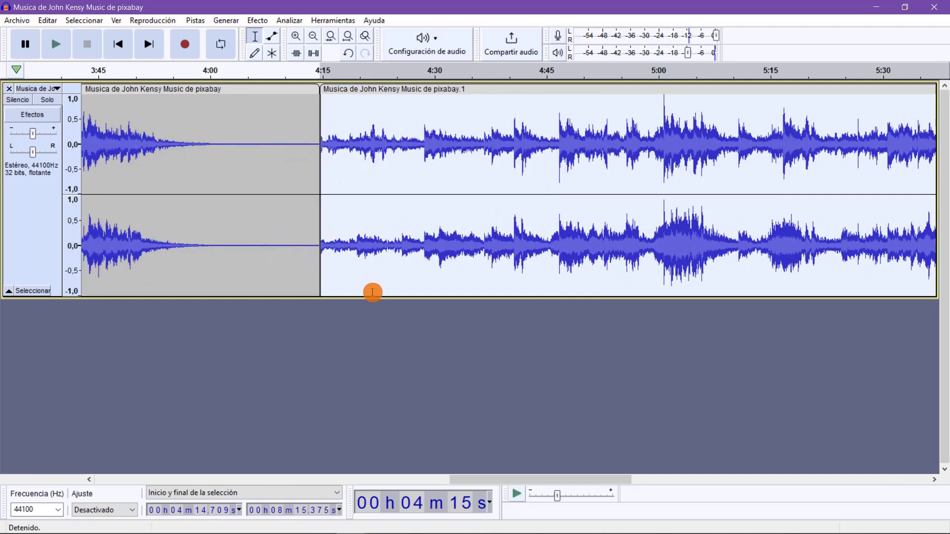
pyautogui.moveTo(494, 480); pyautogui.dragTo(449, 480)
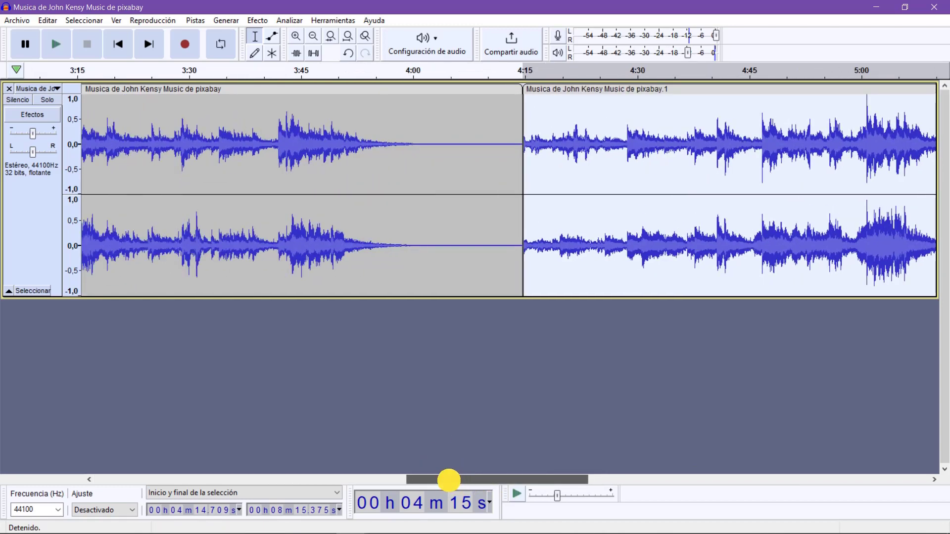
pyautogui.click(352, 72)
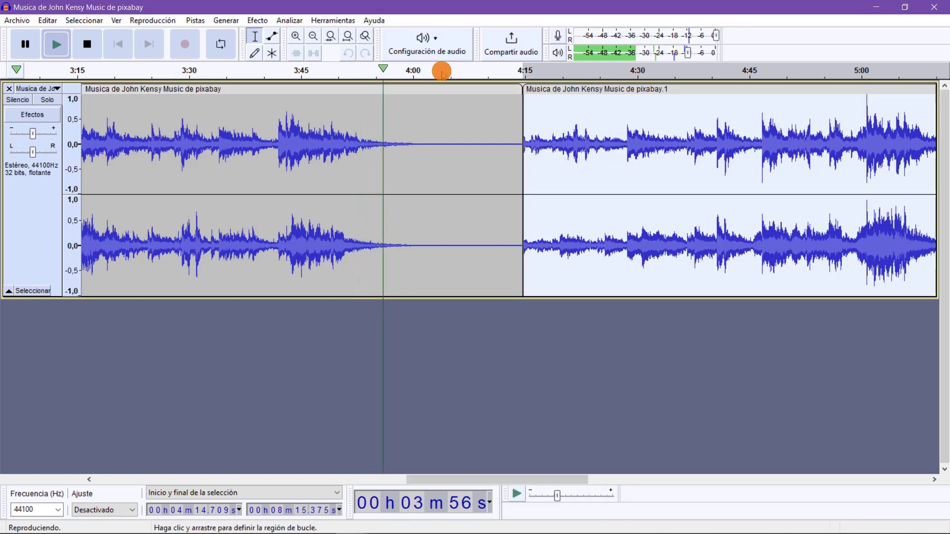
pyautogui.click(442, 72)
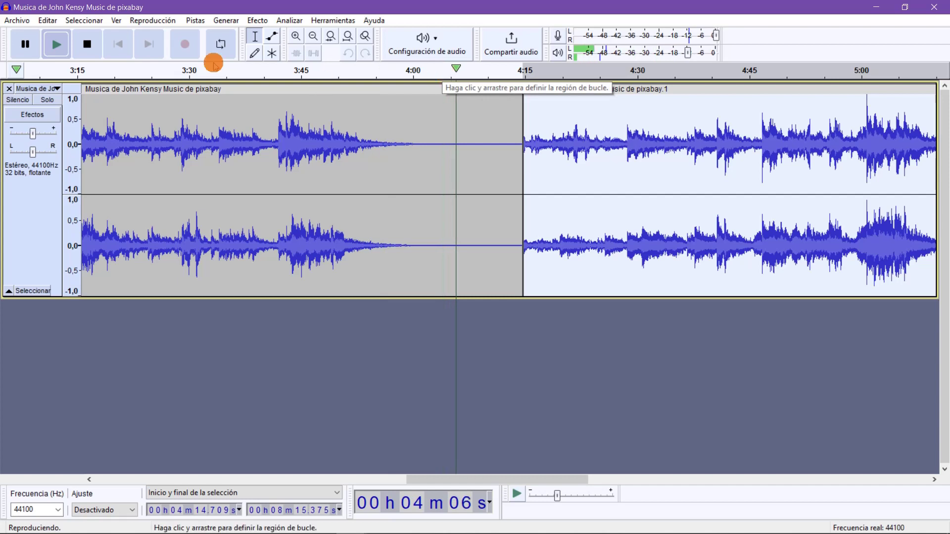
pyautogui.click(85, 45)
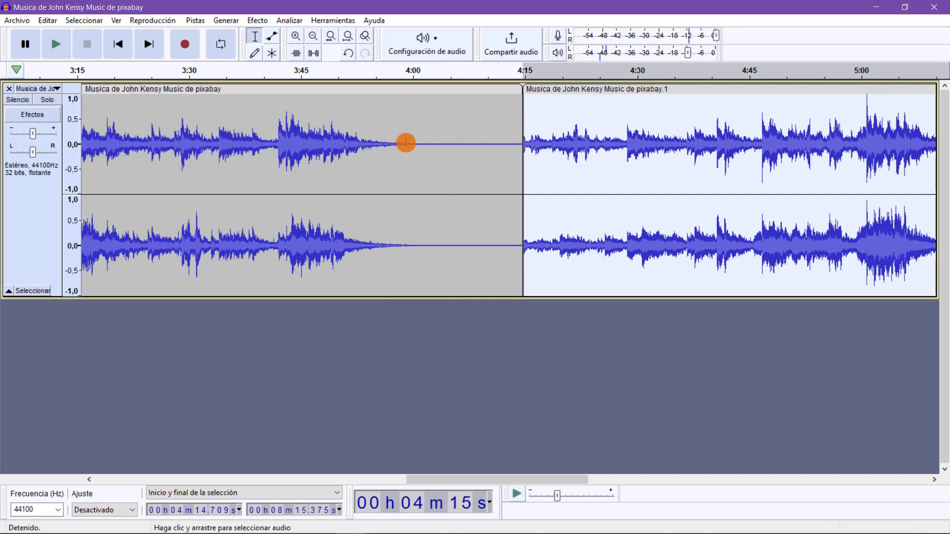
# - Delete the silence from about 3:59 to 4:15 at the end of the first clip, and play across the join to check it
pyautogui.moveTo(406, 143); pyautogui.dragTo(522, 137)
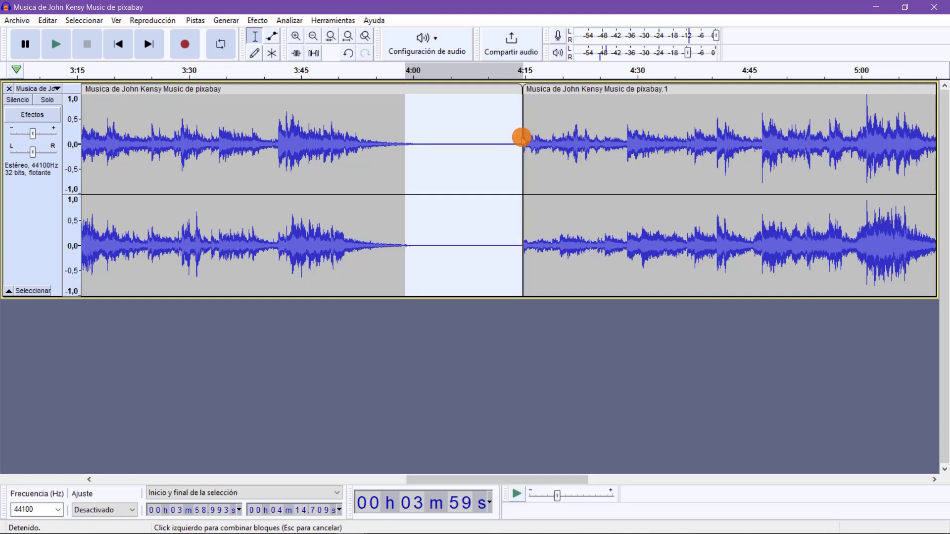
pyautogui.press('Delete')
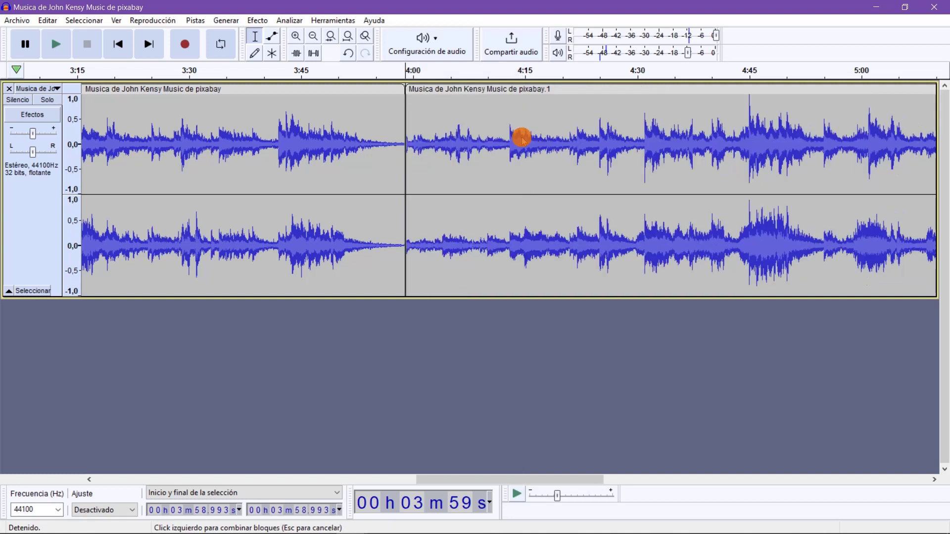
pyautogui.click(374, 75)
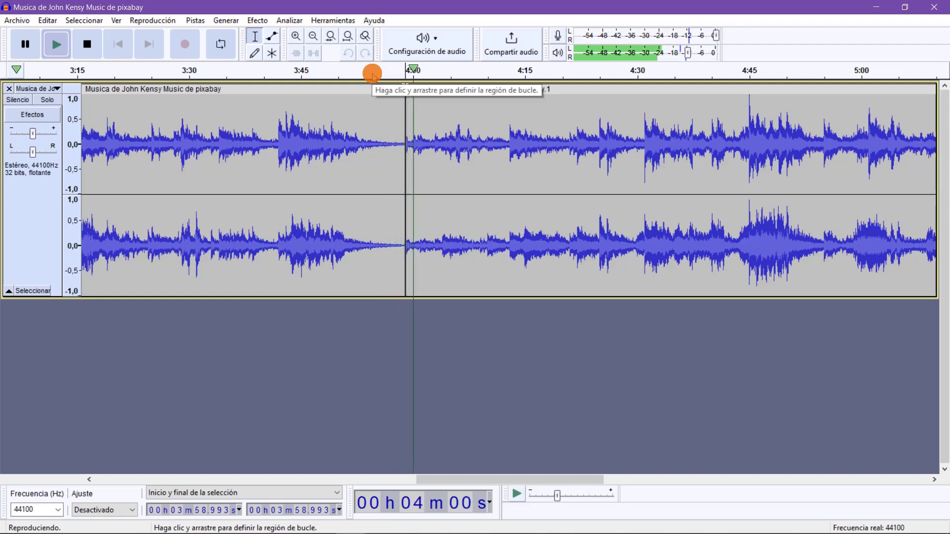
pyautogui.click(82, 44)
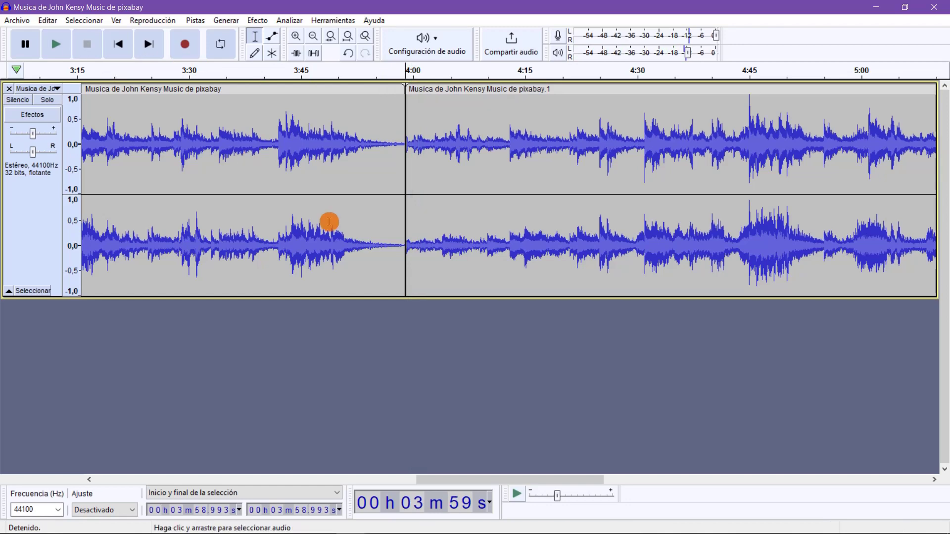
# - Import the audio file "entradillaradioedu.mp3" from the Podcast folder as a new track and start playback
pyautogui.moveTo(533, 479); pyautogui.dragTo(195, 505)
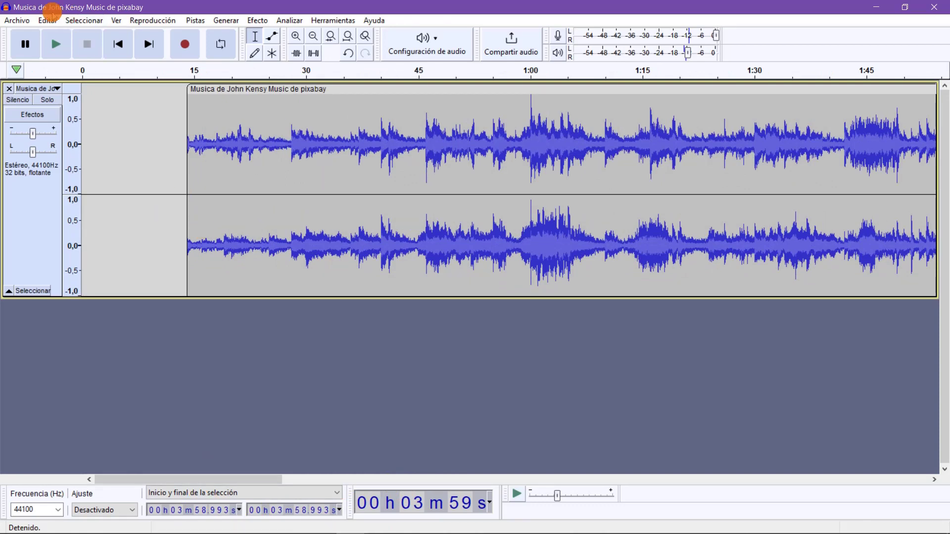
pyautogui.click(16, 20)
pyautogui.moveTo(65, 123)
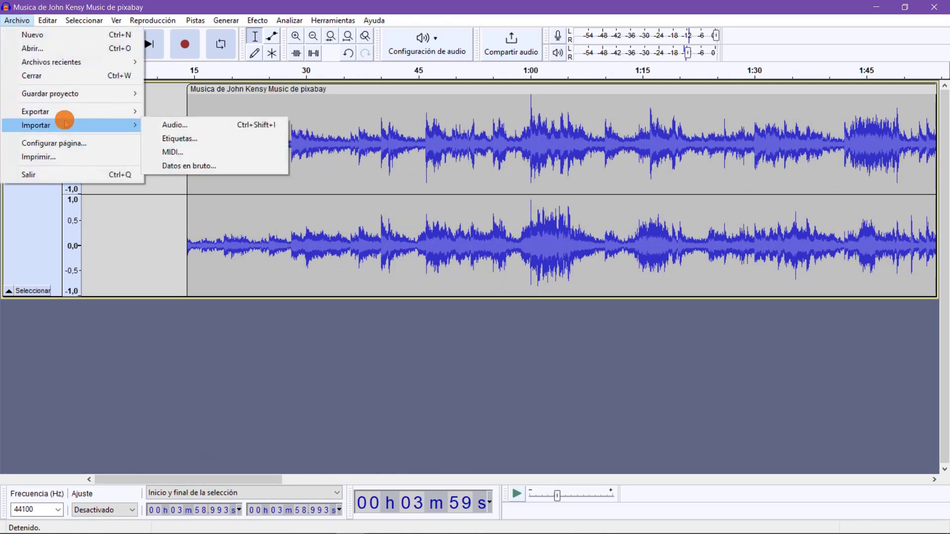
pyautogui.click(170, 124)
pyautogui.click(129, 112)
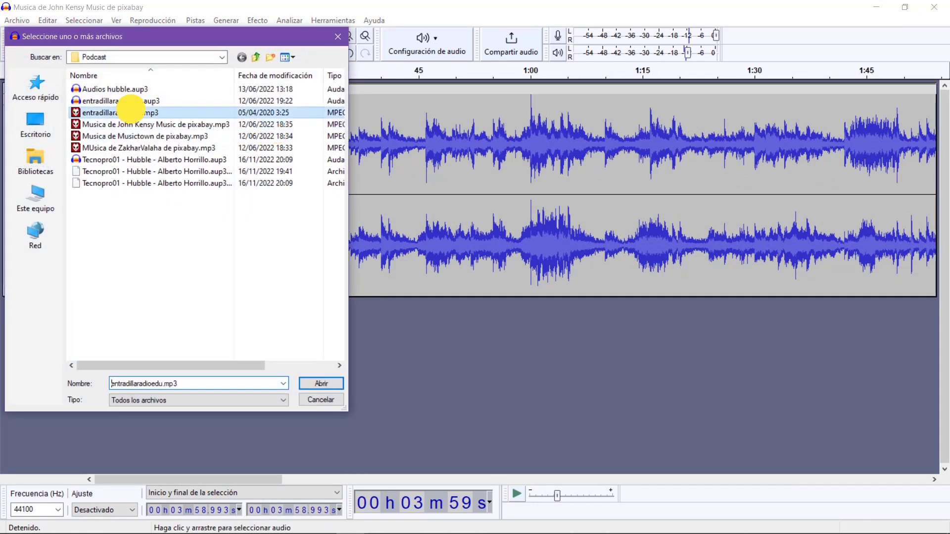
pyautogui.doubleClick(130, 112)
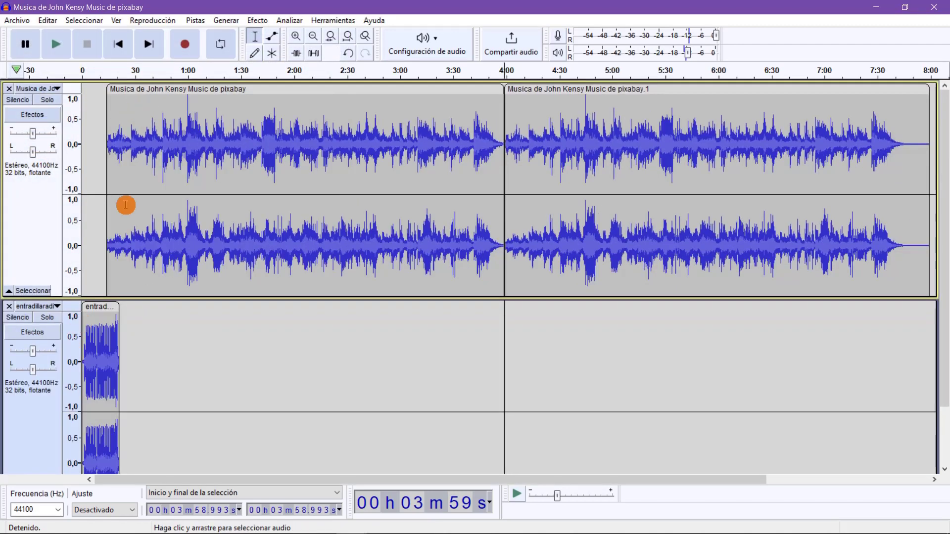
pyautogui.click(54, 44)
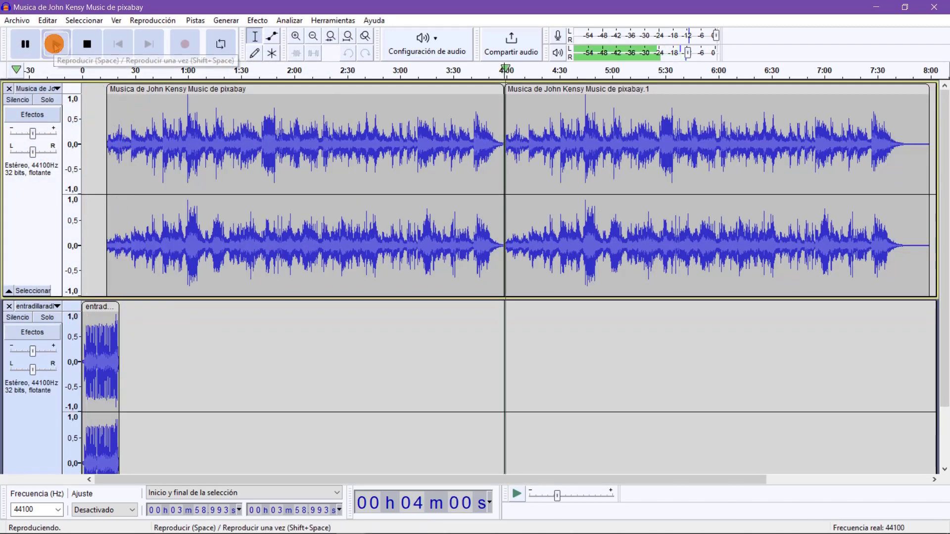
# - Play the intro from near its start until just after it ends over the music, and stop playback
pyautogui.click(87, 73)
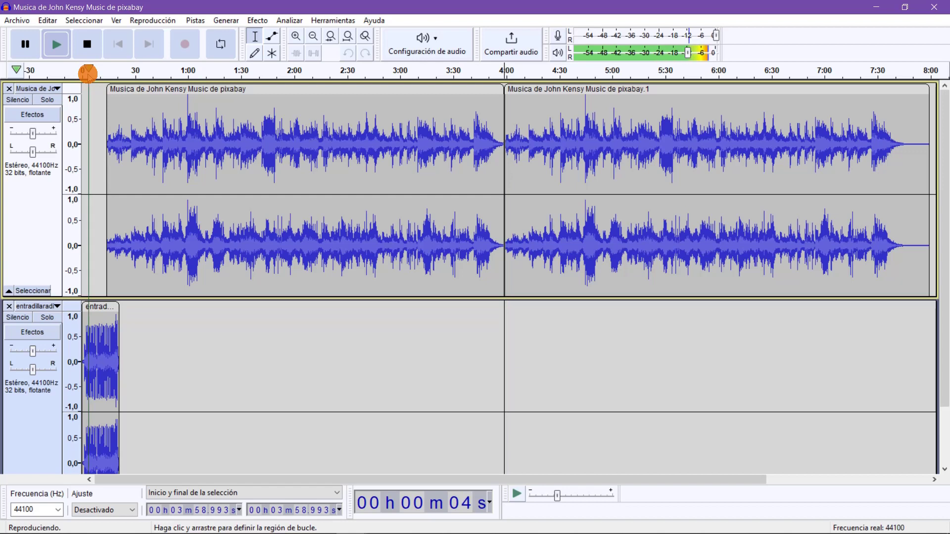
pyautogui.click(31, 44)
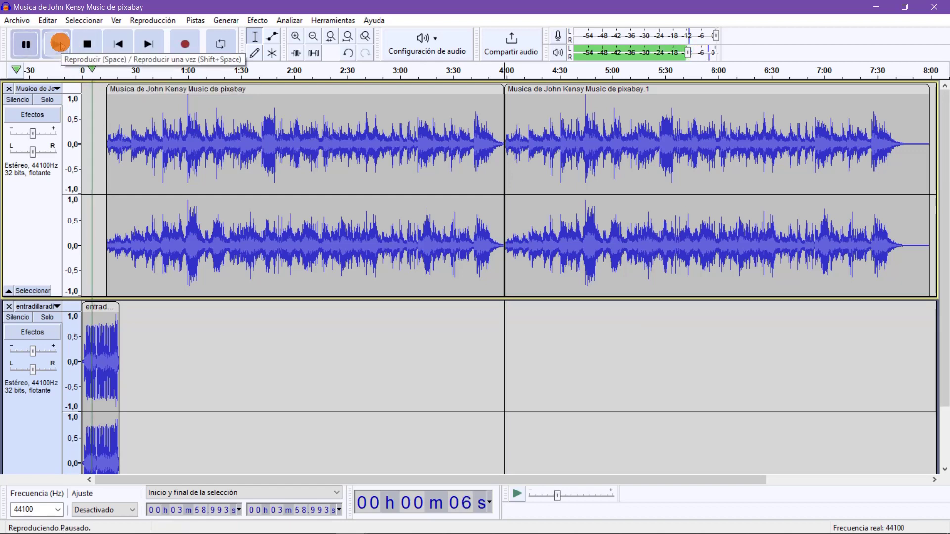
pyautogui.click(60, 45)
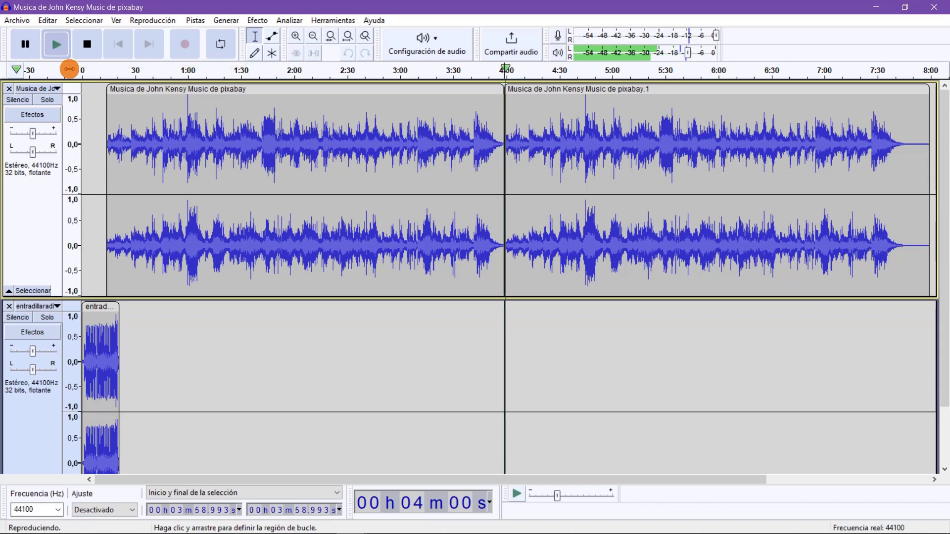
pyautogui.click(91, 73)
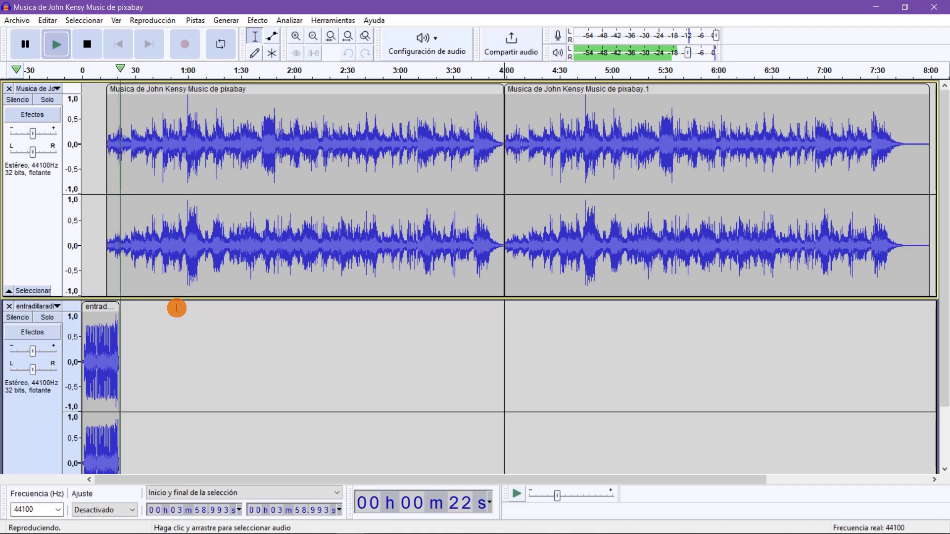
pyautogui.click(87, 37)
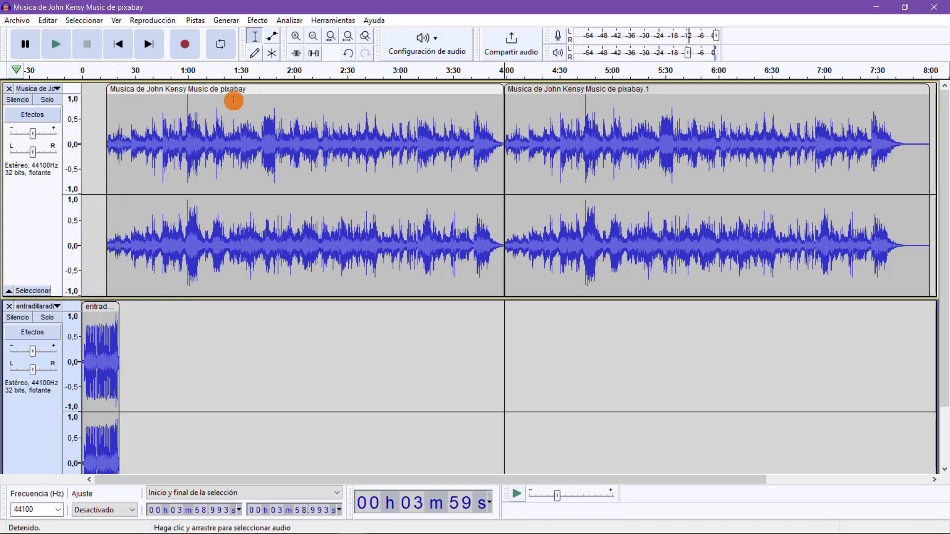
# - Shift both music clips so the first starts at about 0:16 and its copy follows directly behind it
pyautogui.moveTo(542, 91); pyautogui.dragTo(576, 93)
pyautogui.moveTo(450, 87); pyautogui.dragTo(465, 94)
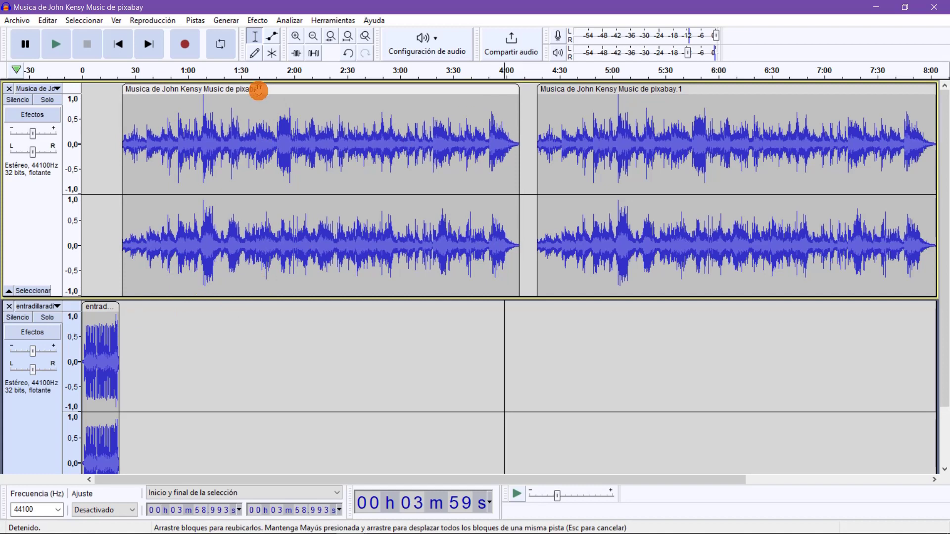
pyautogui.moveTo(256, 89); pyautogui.dragTo(246, 94)
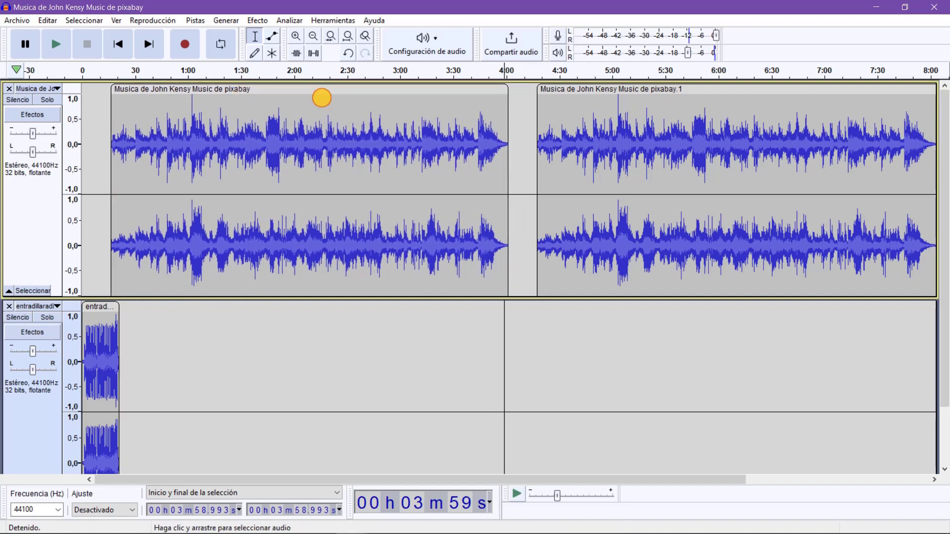
pyautogui.moveTo(585, 91); pyautogui.dragTo(555, 90)
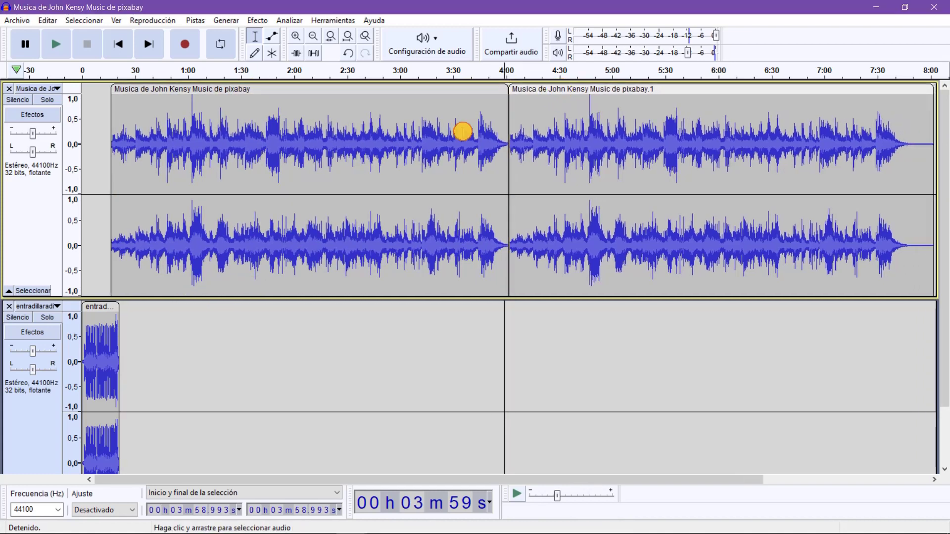
# - Fade in the music from about 0:16 to 0:25, and play the transition from the intro to check it
pyautogui.moveTo(126, 242); pyautogui.dragTo(111, 245)
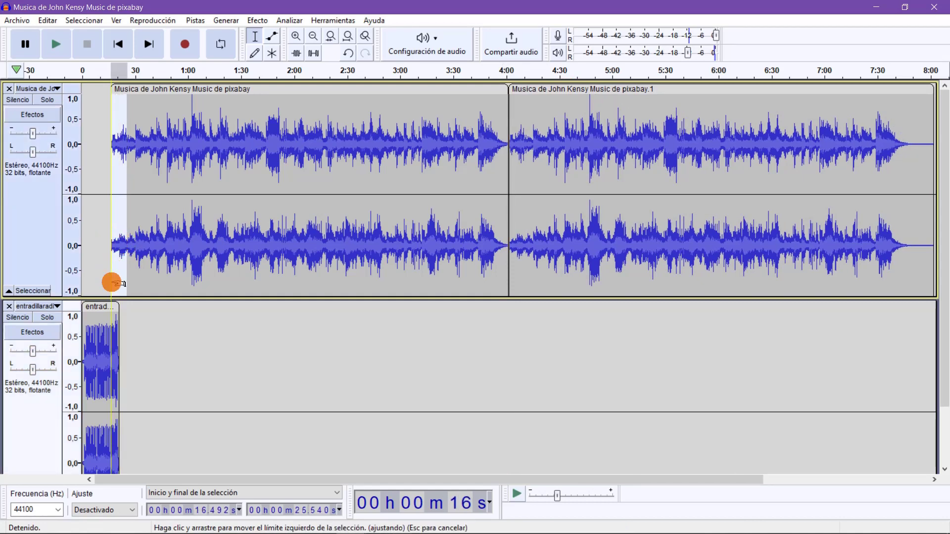
pyautogui.click(258, 21)
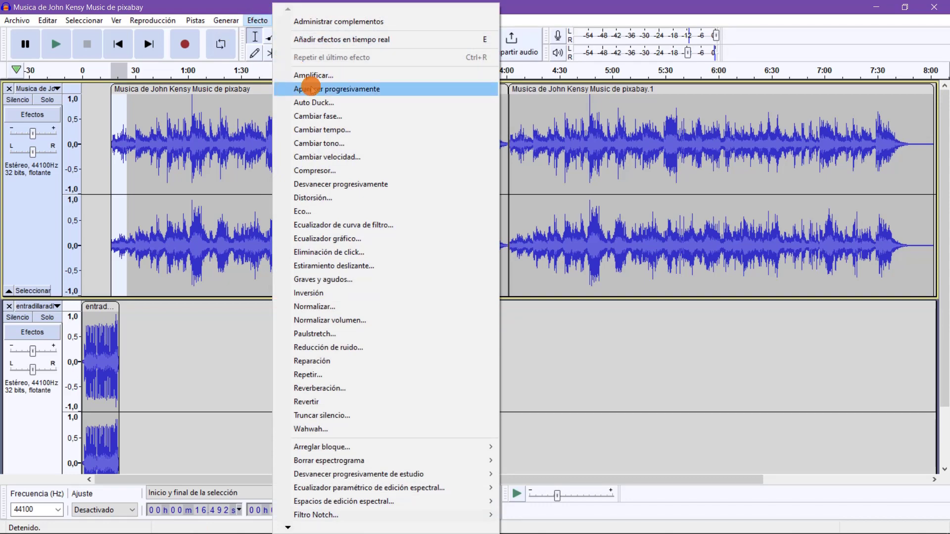
pyautogui.click(311, 89)
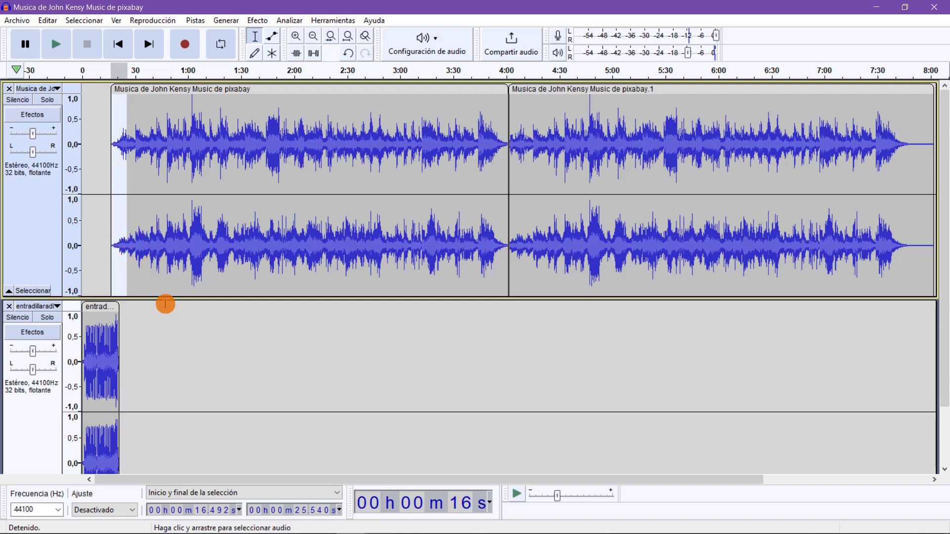
pyautogui.click(108, 72)
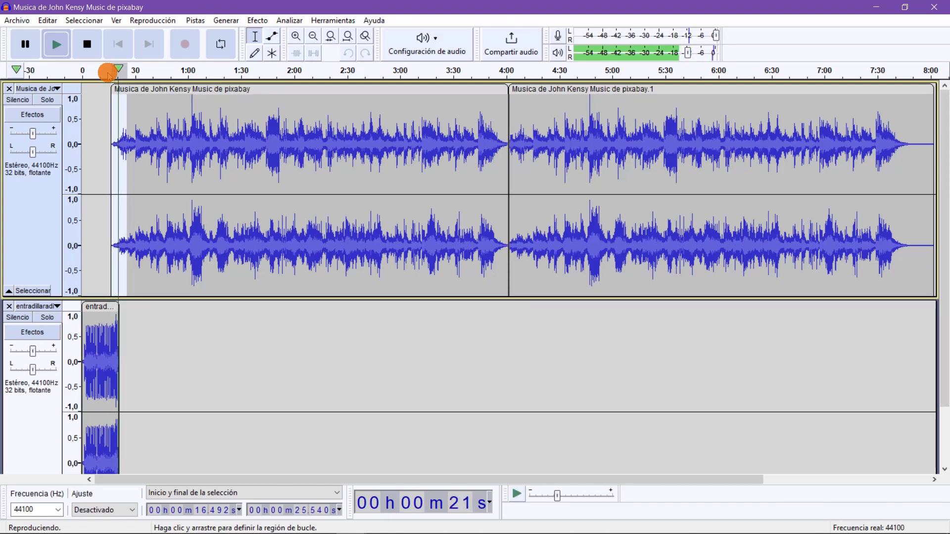
pyautogui.click(94, 44)
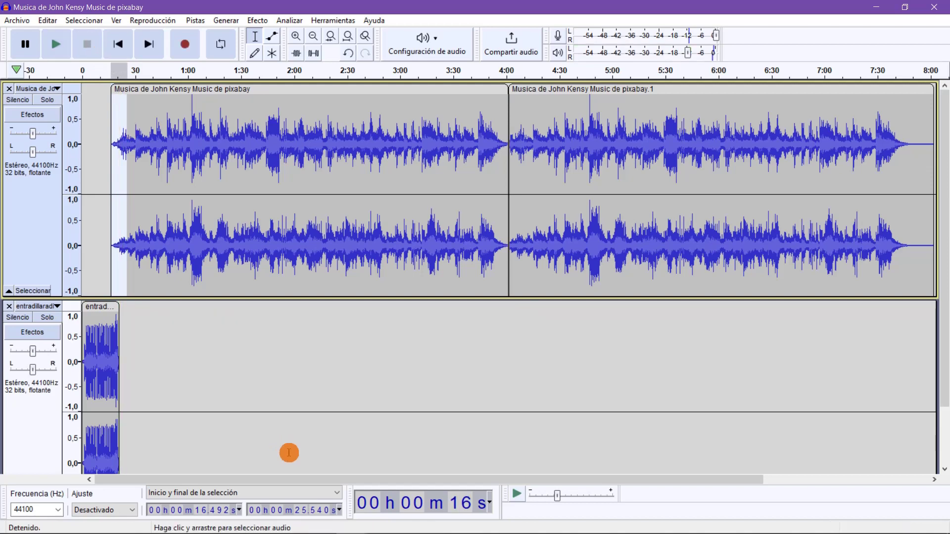
# - Copy the intro clip, paste it on its own track at about 5:12, and move the copy to about 11:50
pyautogui.scroll(-1, 327, 325)
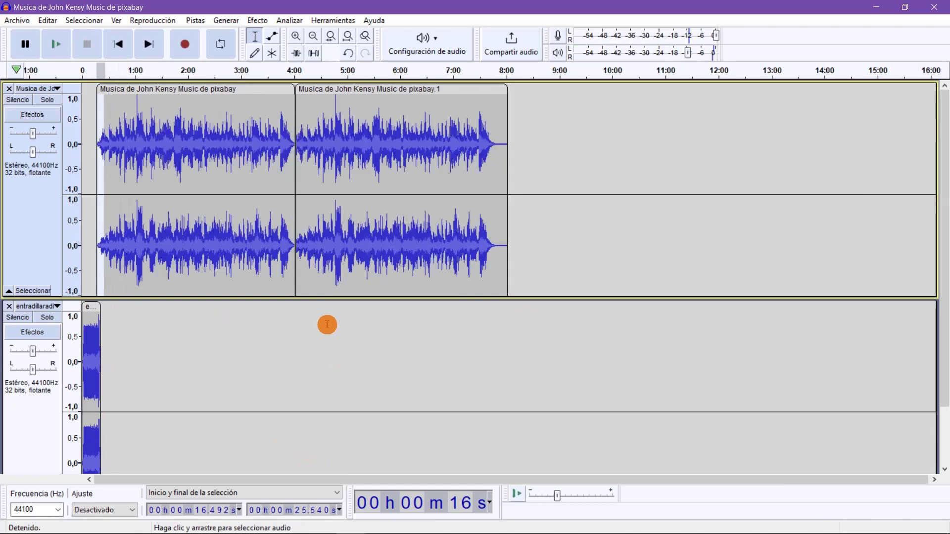
pyautogui.click(91, 311)
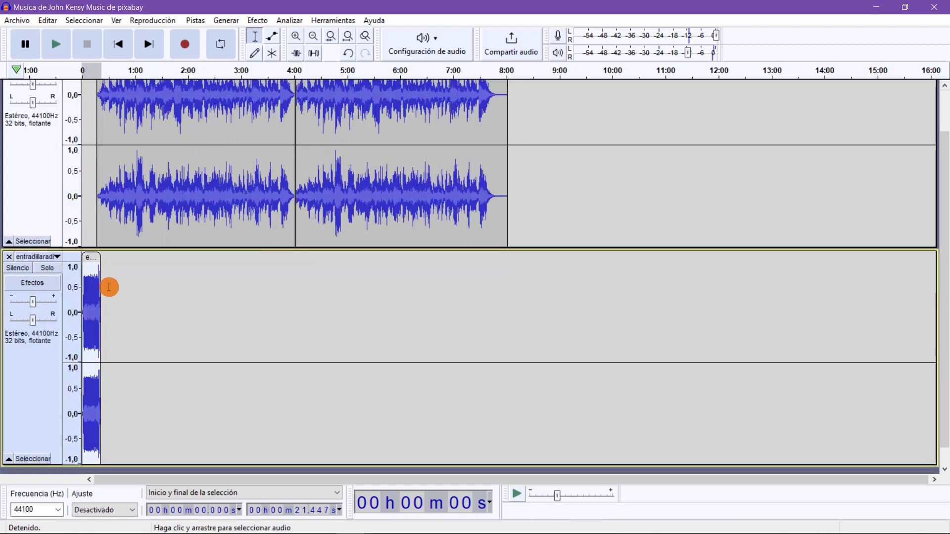
pyautogui.click(358, 305)
pyautogui.hotkey('ctrl', 'v')
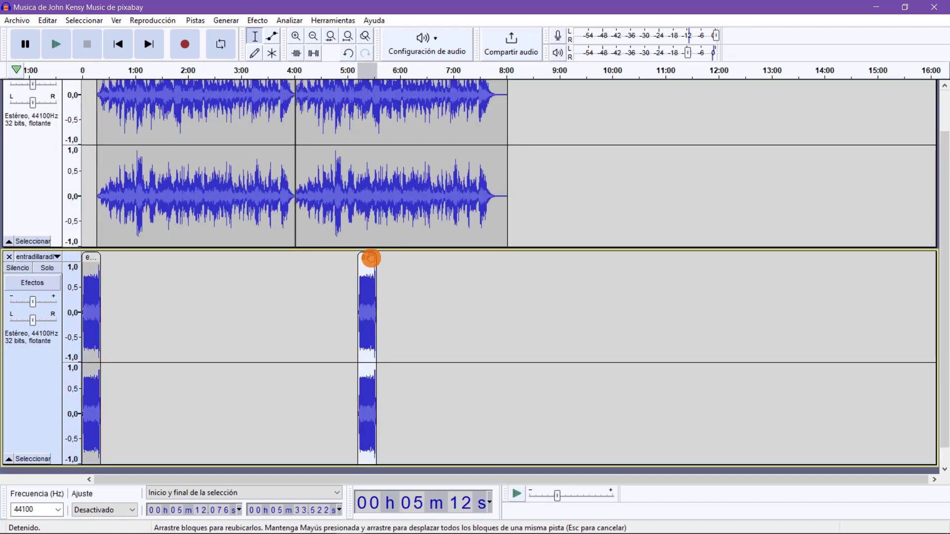
pyautogui.moveTo(369, 257); pyautogui.dragTo(722, 266)
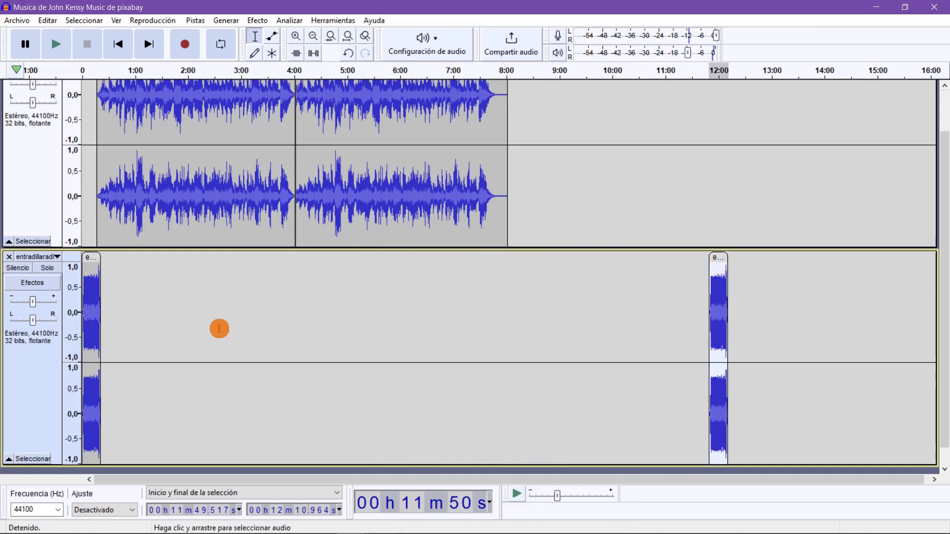
pyautogui.scroll(-1, 214, 319)
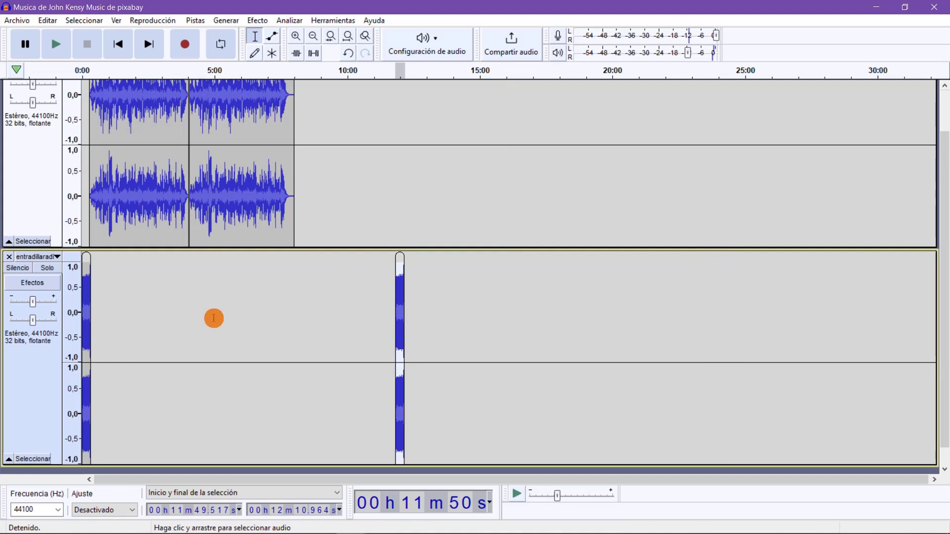
pyautogui.scroll(2, 214, 319)
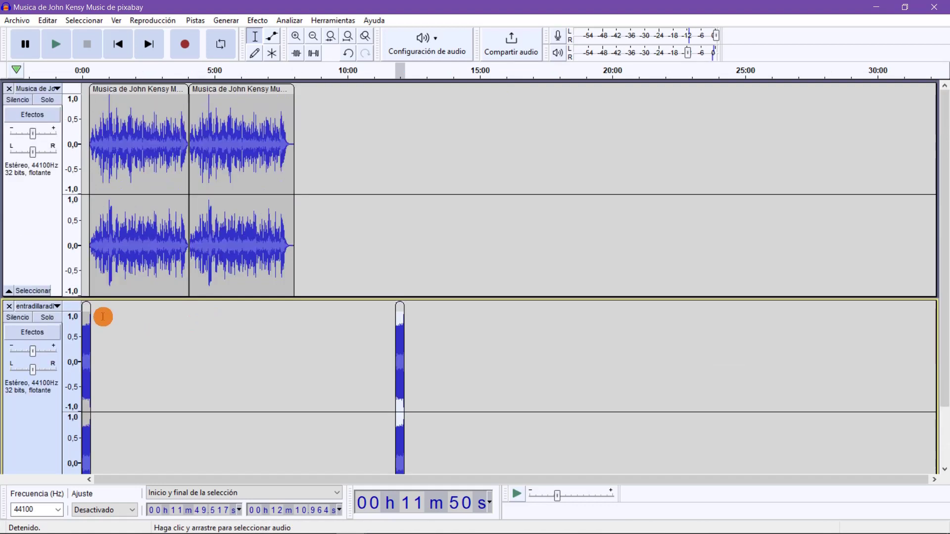
pyautogui.scroll(2, 103, 186)
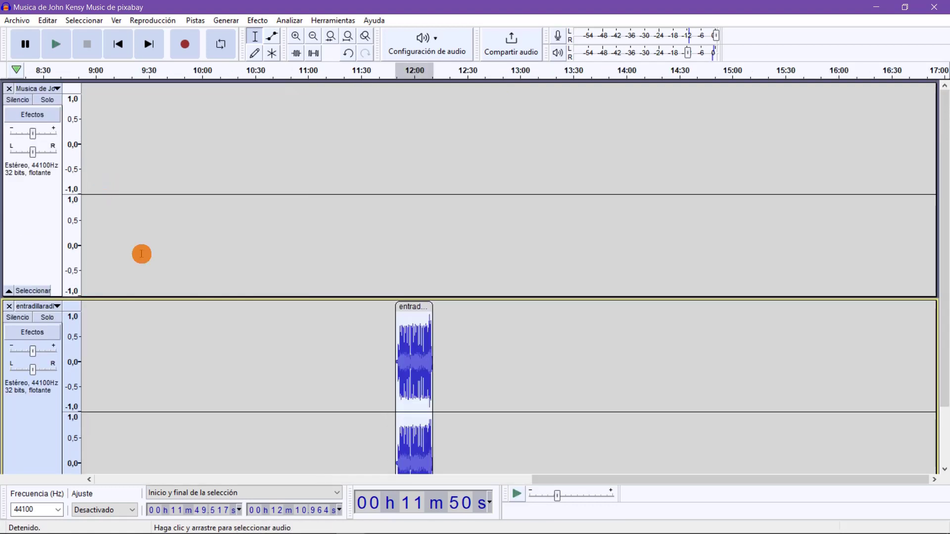
pyautogui.moveTo(600, 481); pyautogui.dragTo(133, 491)
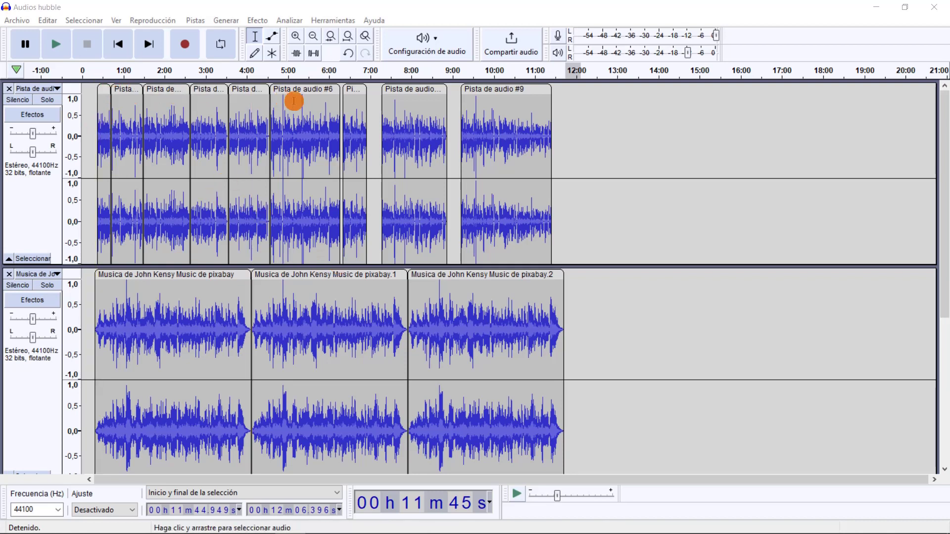
# - Move the eighth voice clip to about 7:03, and isolate the voice track by muting the music and intro tracks and soloing the voice
pyautogui.moveTo(403, 91); pyautogui.dragTo(354, 127)
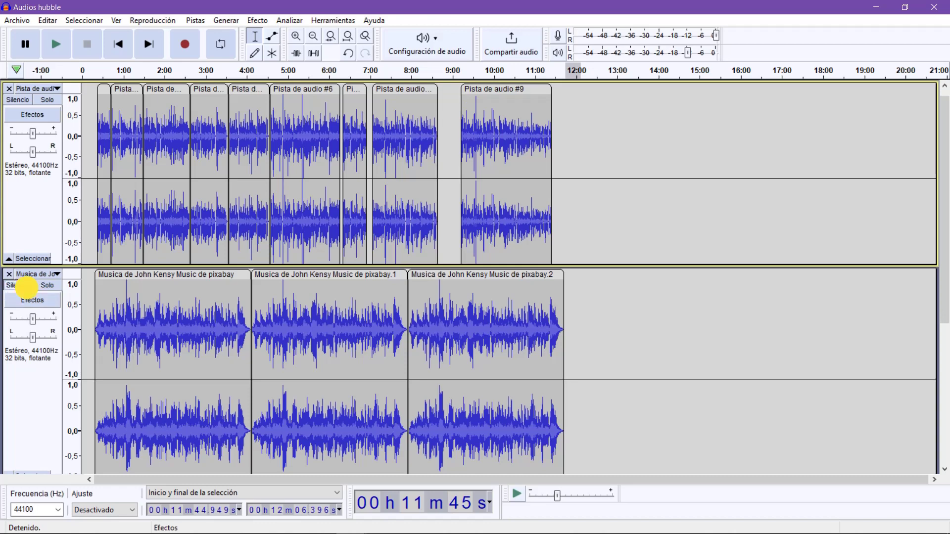
pyautogui.click(27, 288)
pyautogui.scroll(-2, 29, 346)
pyautogui.click(21, 416)
pyautogui.scroll(4, 51, 402)
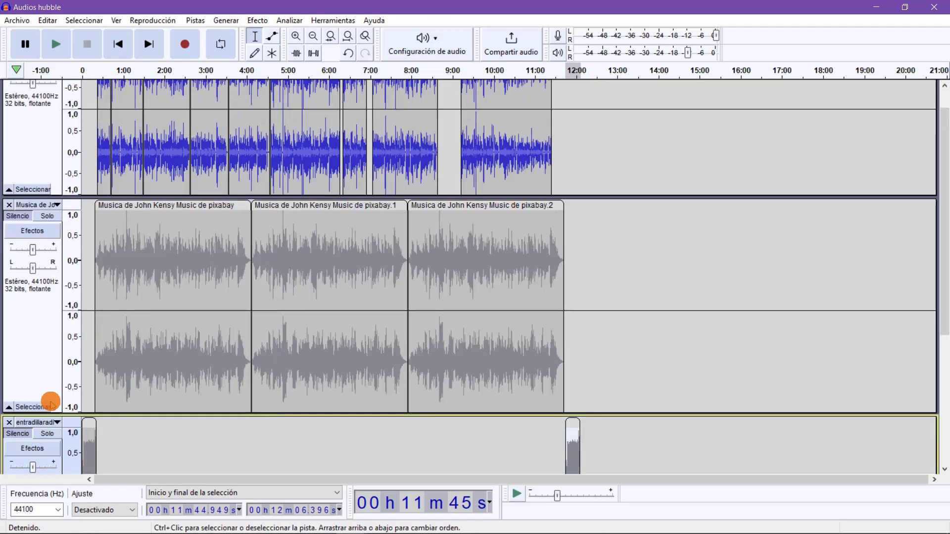
pyautogui.scroll(2, 51, 401)
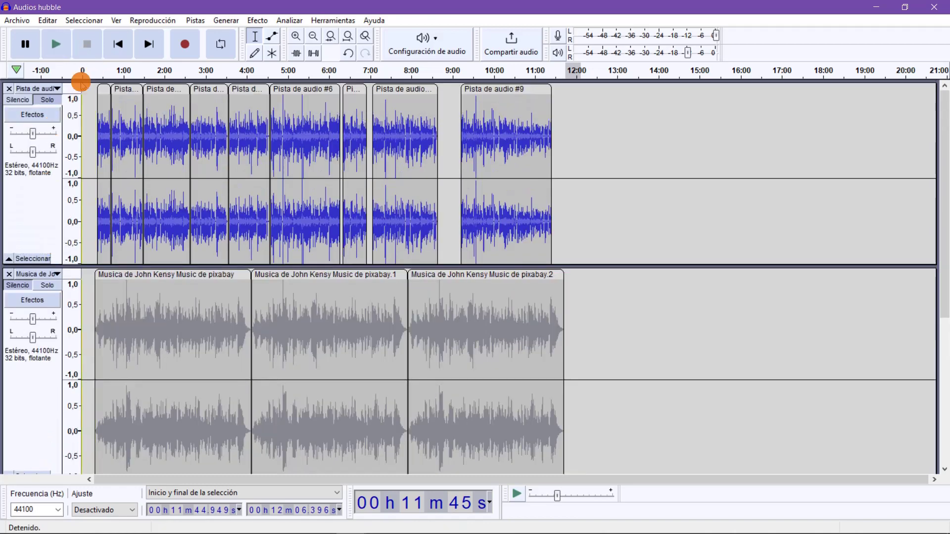
# - Play the soloed voice track at about 1:00 and 2:17, and stop playback
pyautogui.click(122, 71)
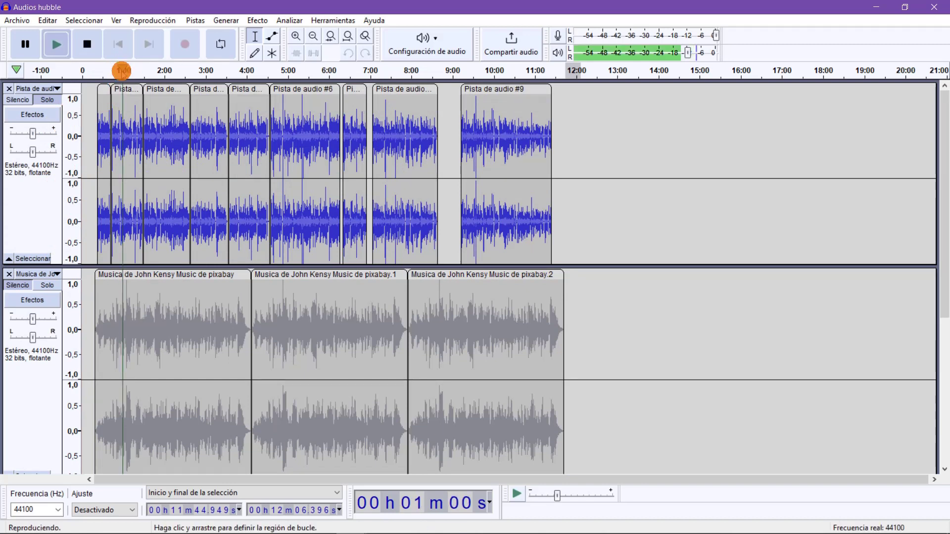
pyautogui.click(176, 71)
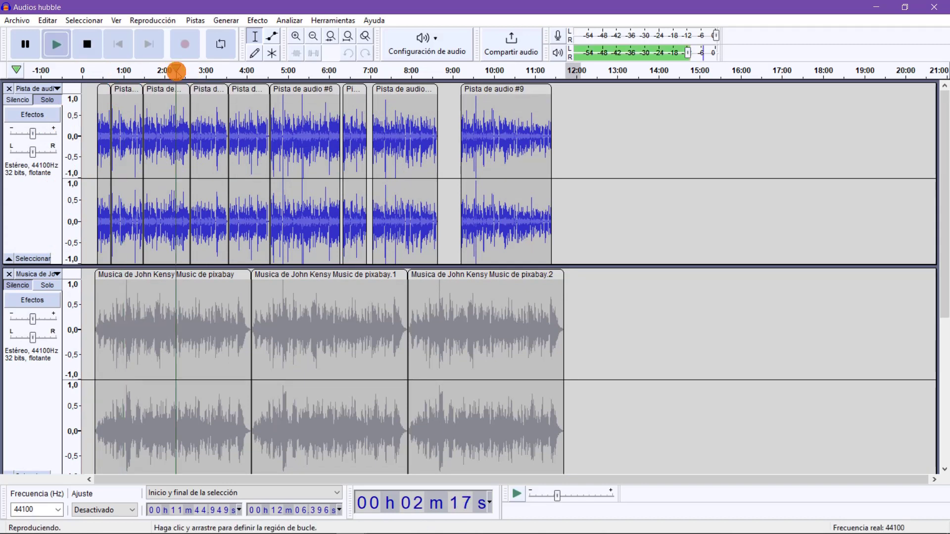
pyautogui.click(87, 44)
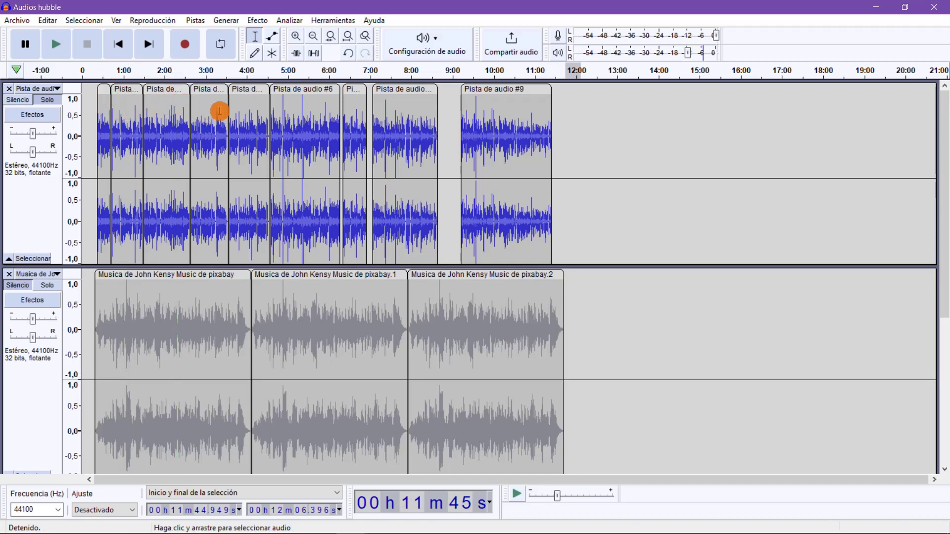
# - Respace the voice clips: #6 at about 4:39, #7 directly behind it, the eighth at about 7:03 and #9 at about 8:47
pyautogui.moveTo(396, 90)
pyautogui.mouseDown()
pyautogui.moveTo(358, 92)
pyautogui.moveTo(382, 93)
pyautogui.mouseUp()
pyautogui.moveTo(483, 91); pyautogui.dragTo(467, 93)
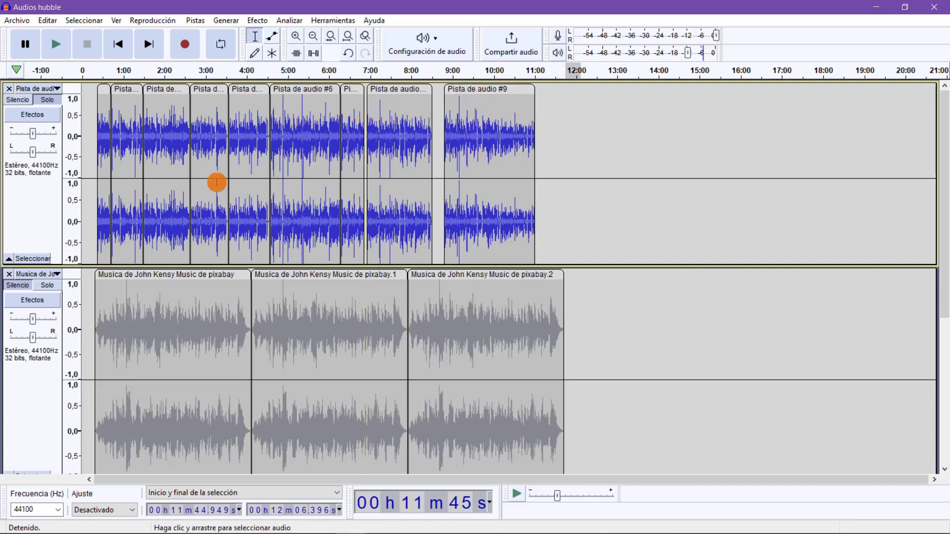
pyautogui.moveTo(392, 94); pyautogui.dragTo(397, 93)
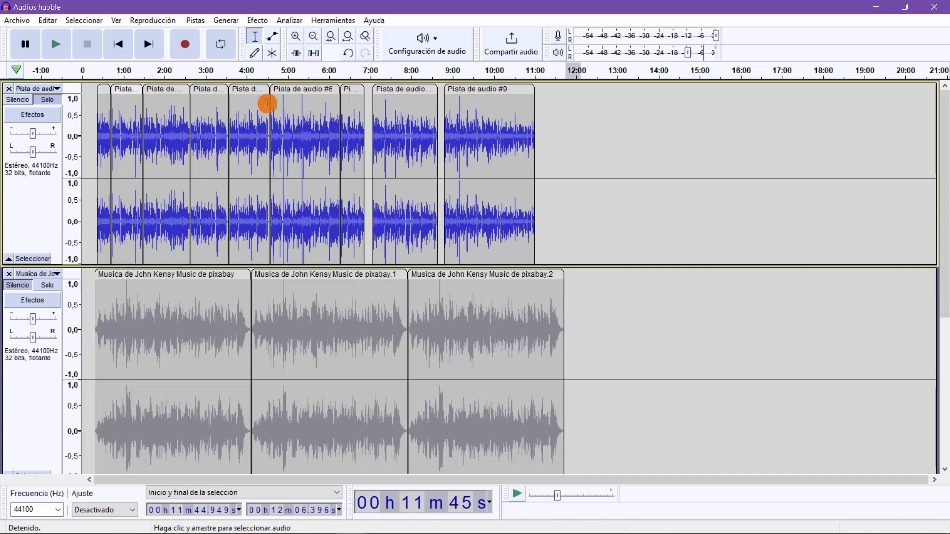
pyautogui.moveTo(354, 92); pyautogui.dragTo(322, 93)
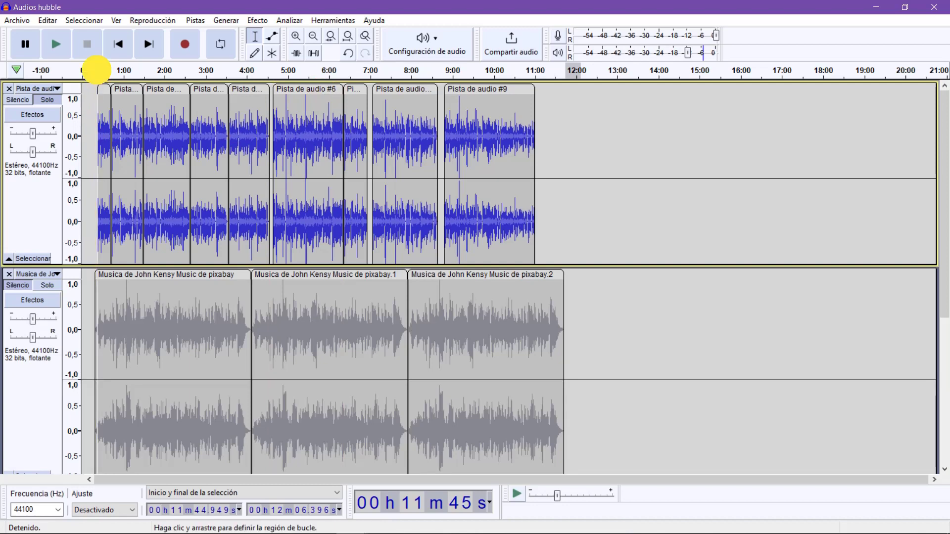
# - Play the start of the first voice clip from about 0:22 in a closer timeline view, and stop playback
pyautogui.click(97, 70)
pyautogui.hotkey('ctrl', '1')
pyautogui.hotkey('ctrl', '1')
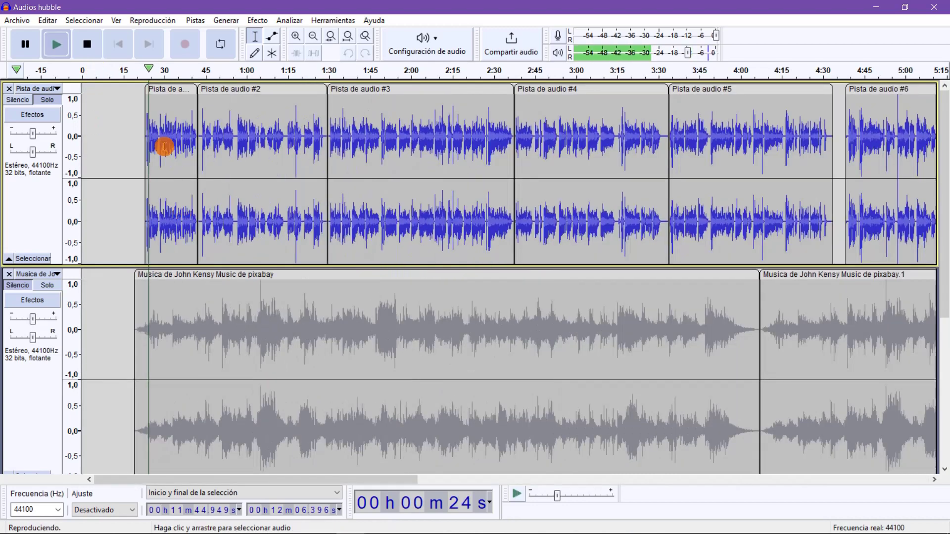
pyautogui.click(87, 44)
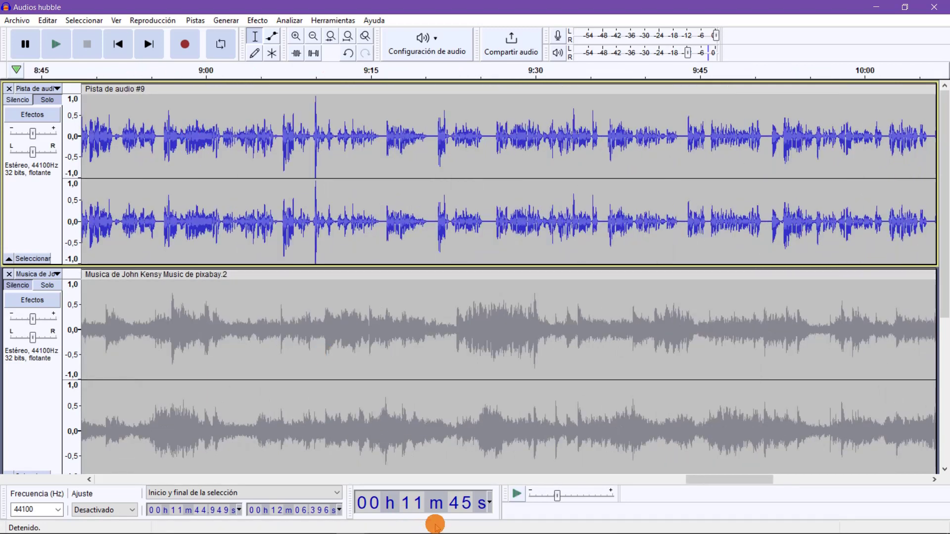
# - Delete about one second of silence at the start of voice clip #7, near 6:22
pyautogui.moveTo(677, 480); pyautogui.dragTo(492, 488)
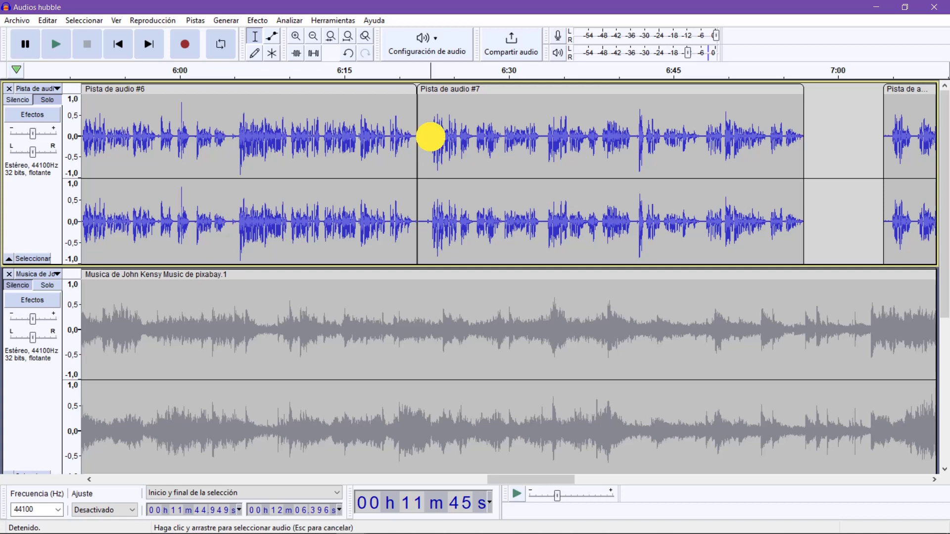
pyautogui.click(430, 136)
pyautogui.click(425, 91)
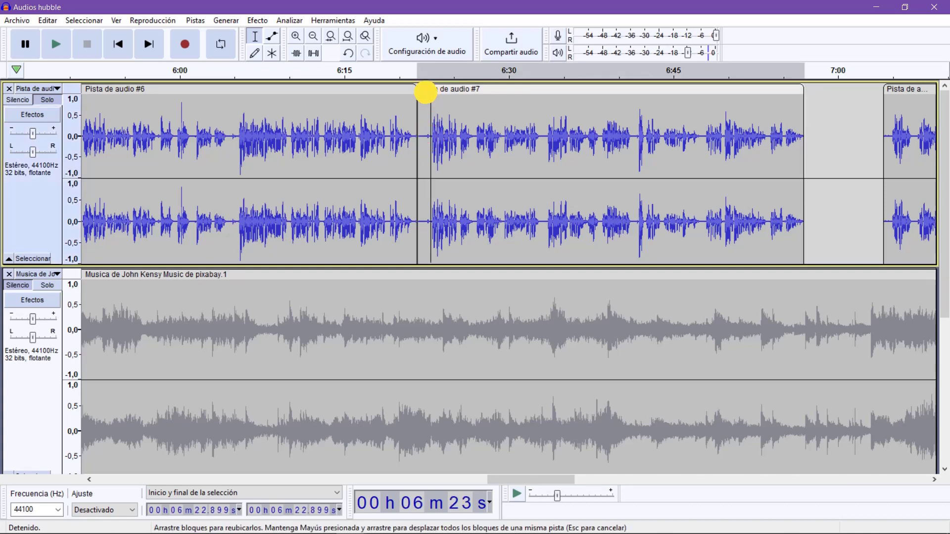
pyautogui.click(428, 128)
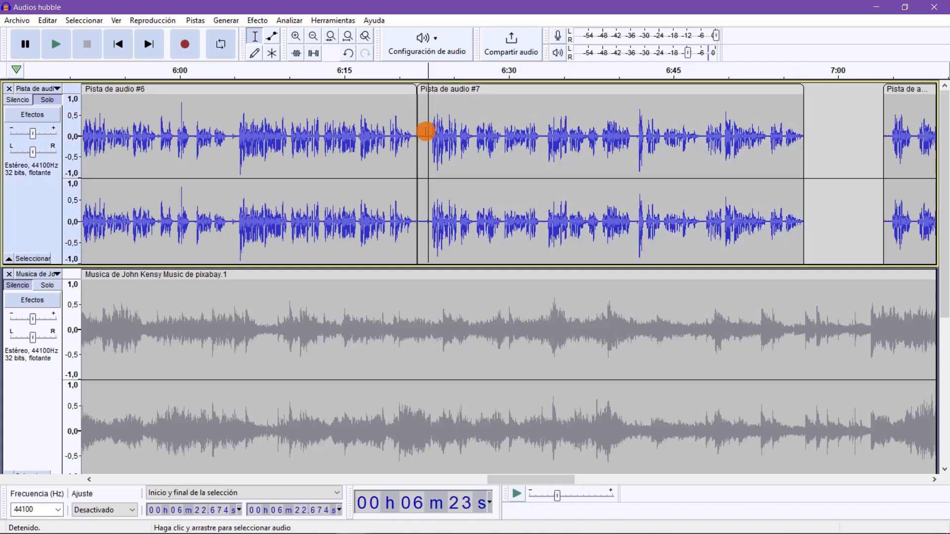
pyautogui.click(426, 144)
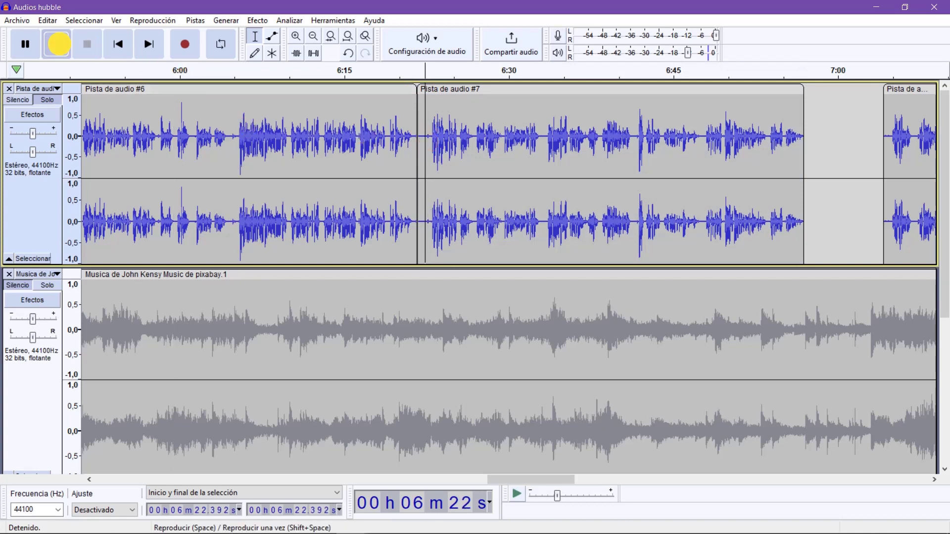
pyautogui.click(58, 44)
pyautogui.click(87, 44)
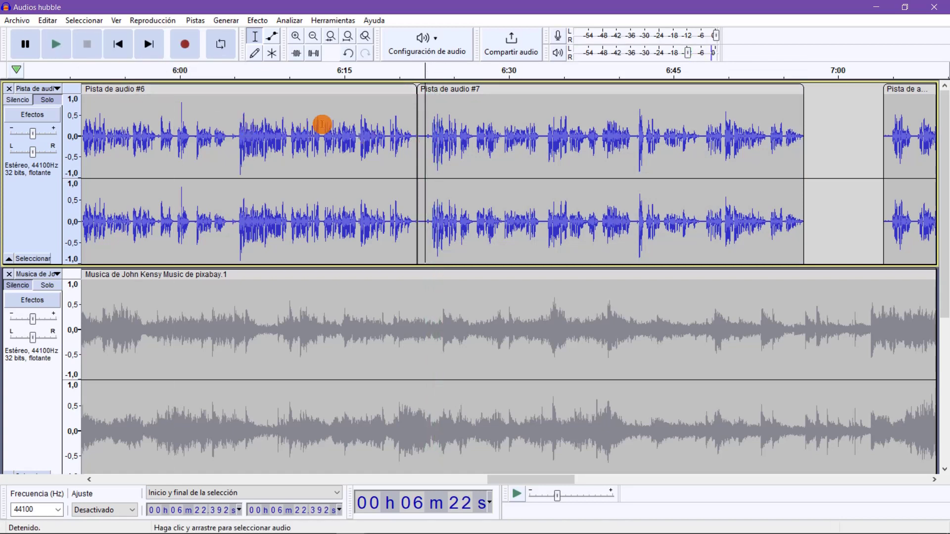
pyautogui.moveTo(429, 129); pyautogui.dragTo(418, 129)
pyautogui.press('Delete')
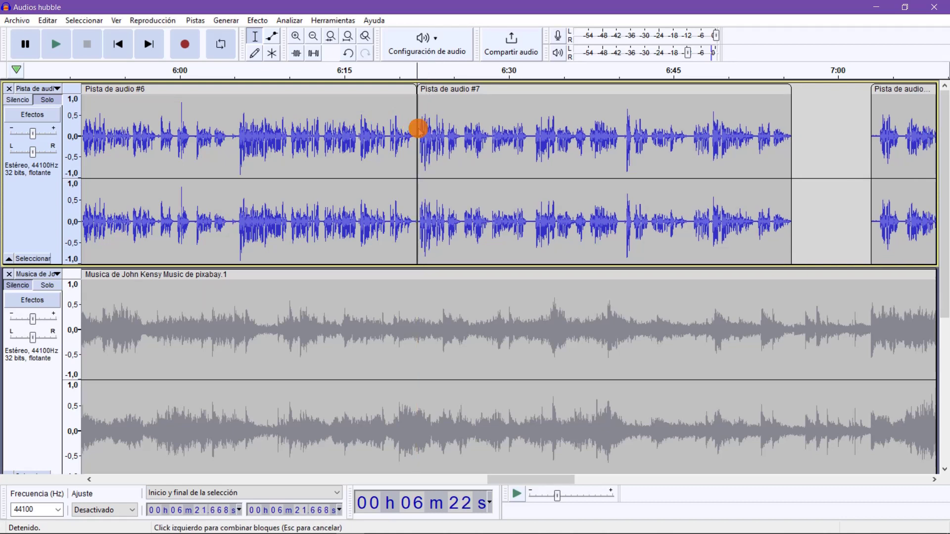
# - Play the join between voice clips #6 and #7, and move clip #7 slightly later to leave a gap of about one second
pyautogui.click(415, 69)
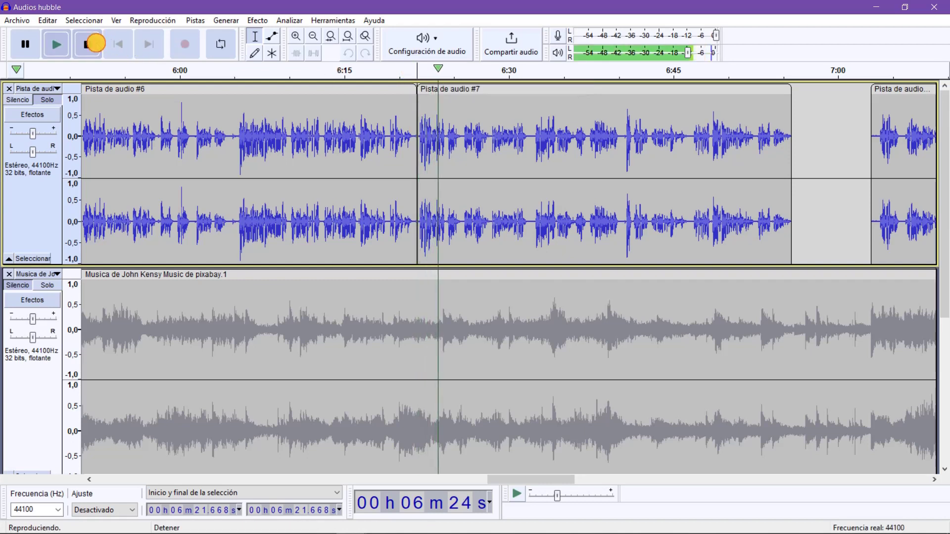
pyautogui.click(92, 43)
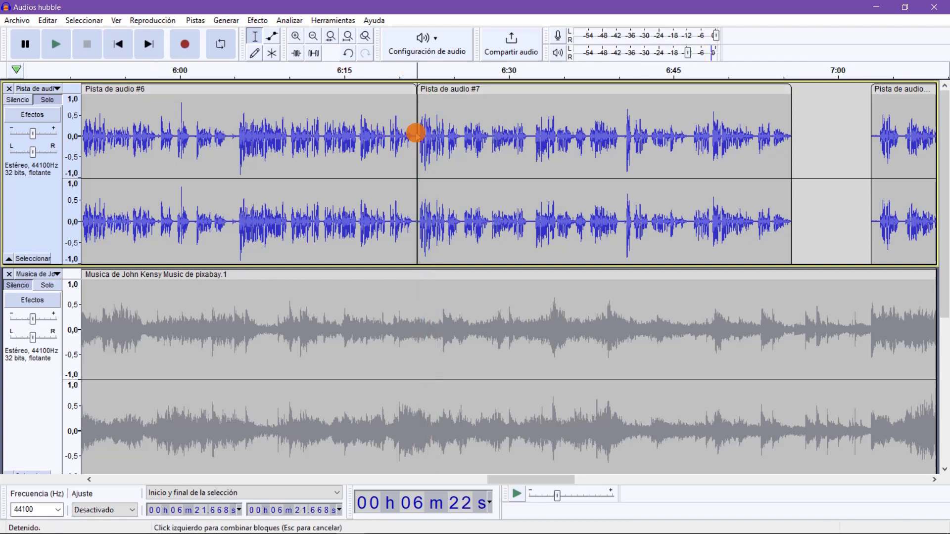
pyautogui.moveTo(424, 91); pyautogui.dragTo(441, 91)
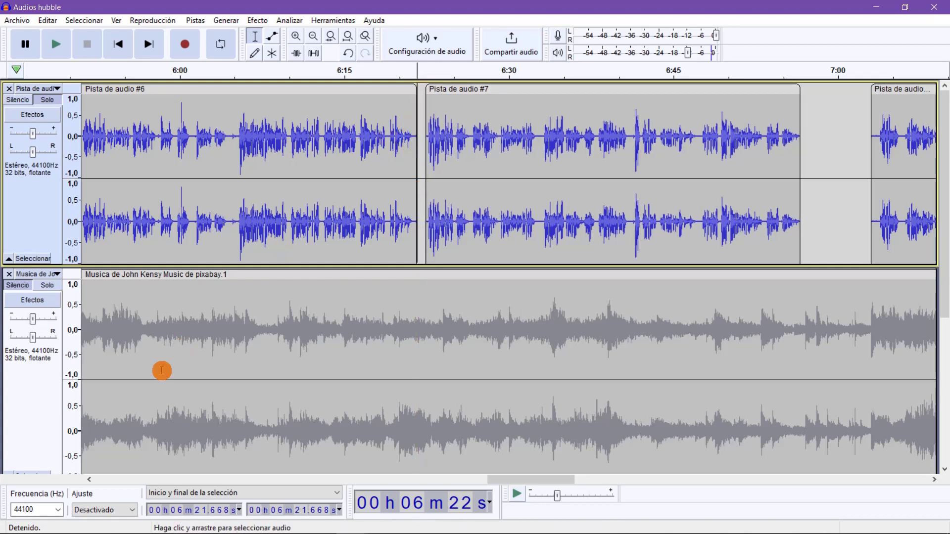
# - Mute the intro track, unmute the music track, and play the transition from voice clip #6 to #7 with the music
pyautogui.scroll(-3, 161, 370)
pyautogui.scroll(-5, 24, 423)
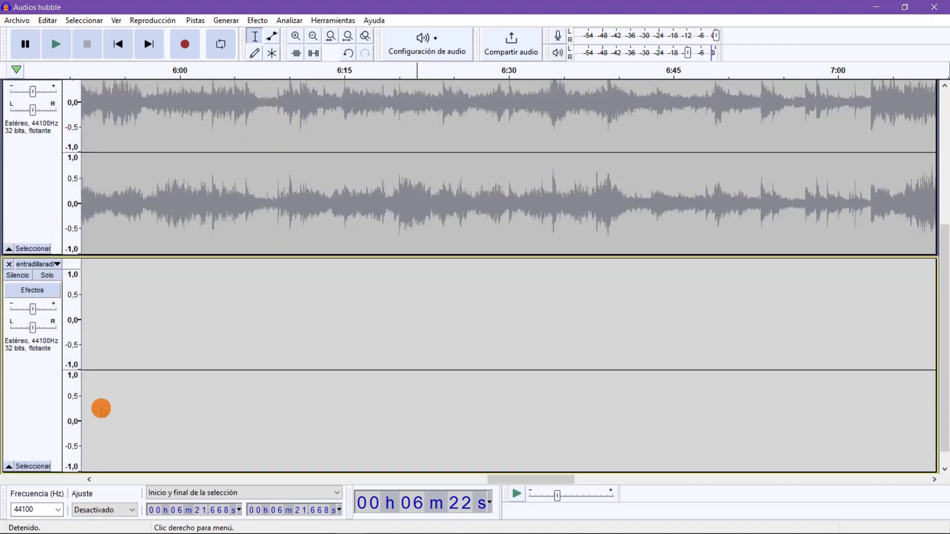
pyautogui.scroll(-1, 350, 349)
pyautogui.scroll(3, 350, 350)
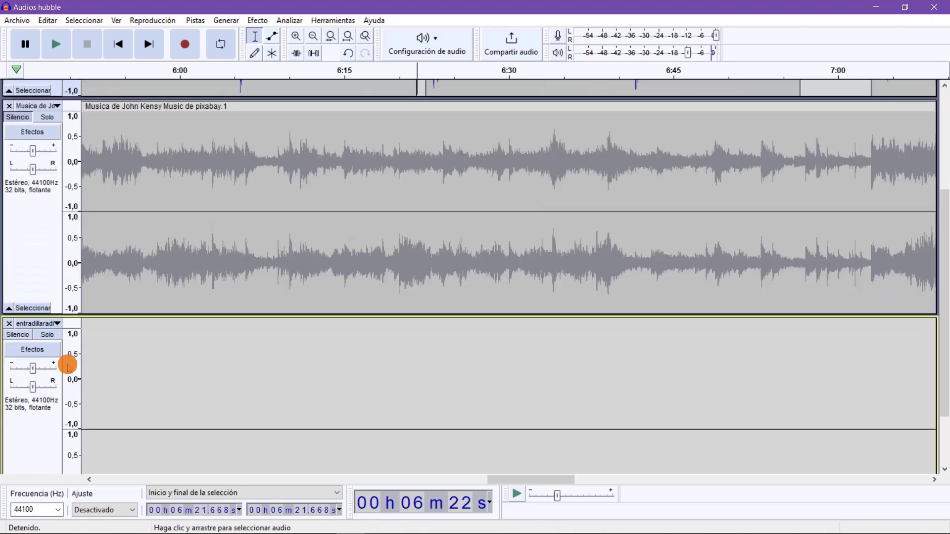
pyautogui.click(17, 335)
pyautogui.scroll(-2, 24, 312)
pyautogui.scroll(6, 30, 208)
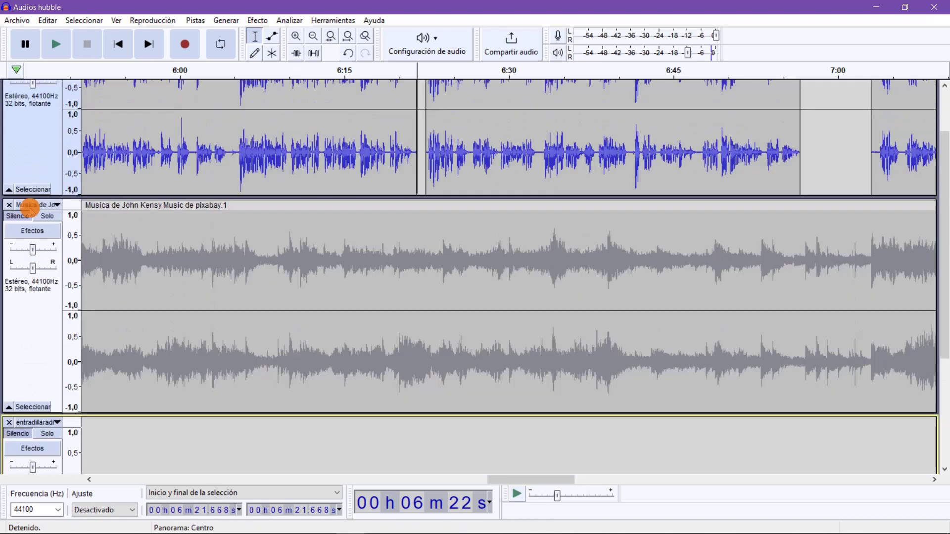
pyautogui.click(17, 216)
pyautogui.scroll(3, 415, 218)
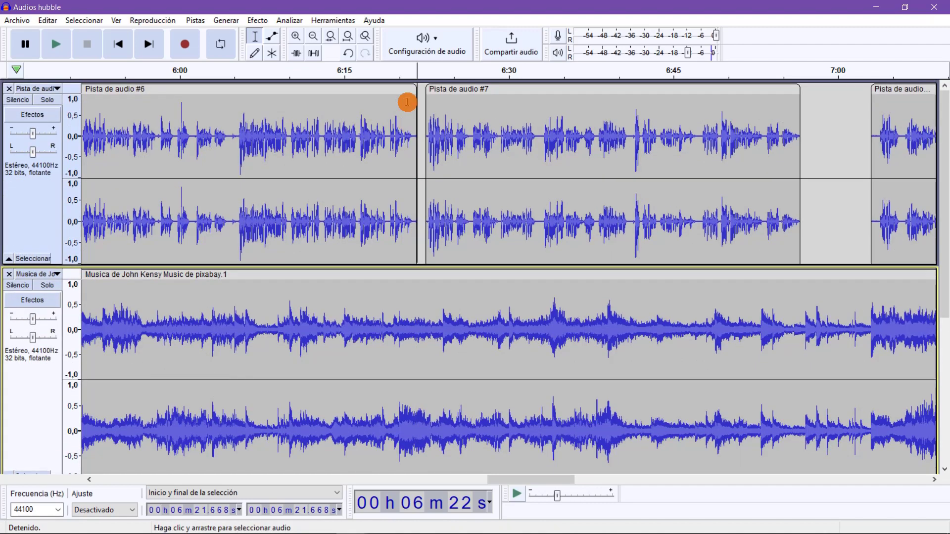
pyautogui.click(408, 72)
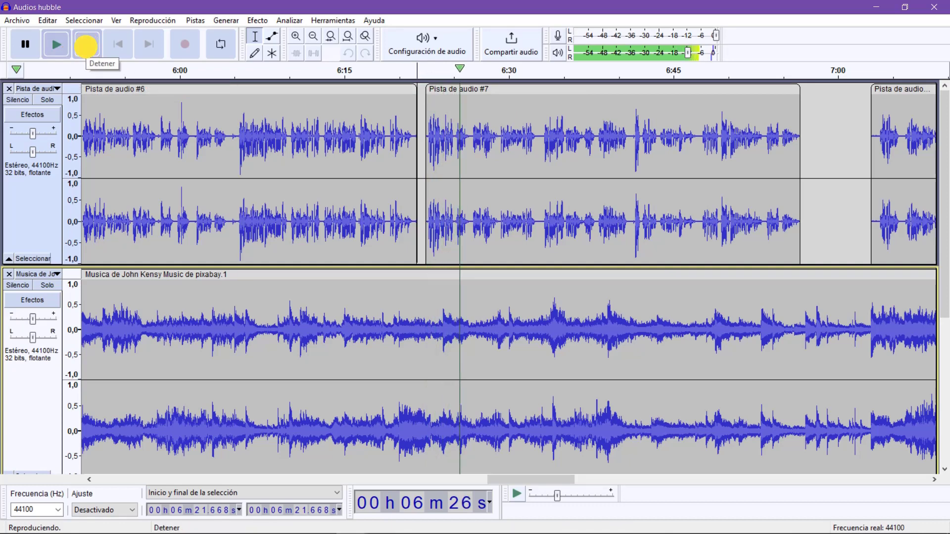
pyautogui.click(84, 44)
# - Lower the volume of the whole music track by applying Amplify at -8.2 dB
pyautogui.scroll(-3, 325, 240)
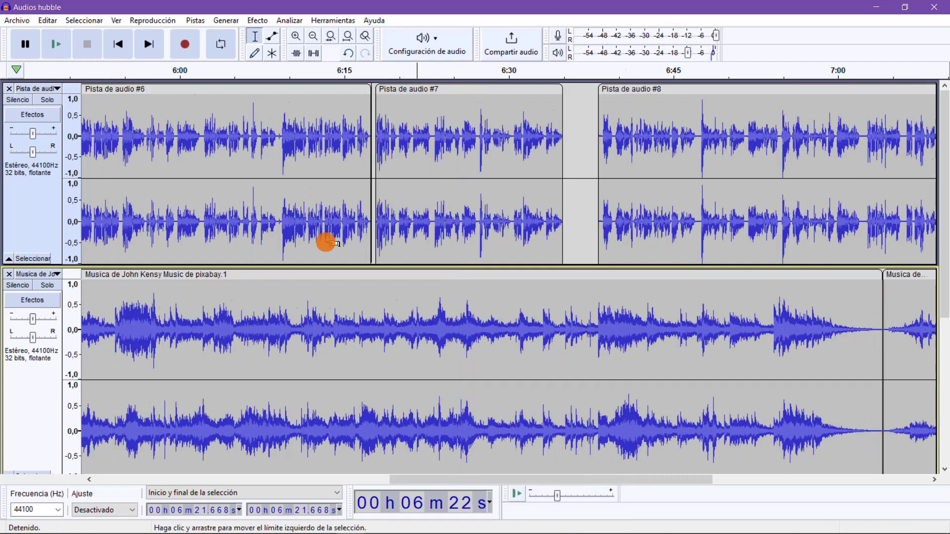
pyautogui.click(17, 397)
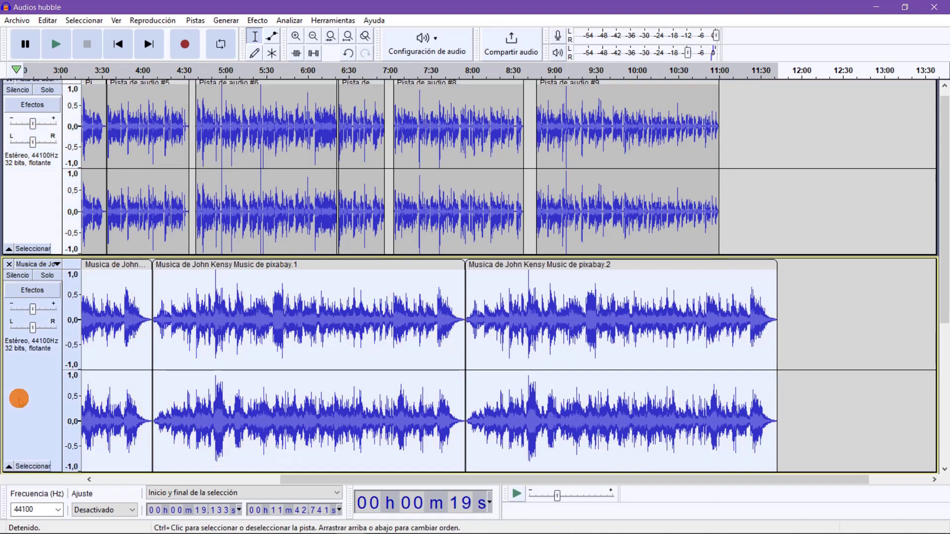
pyautogui.moveTo(342, 478); pyautogui.dragTo(132, 482)
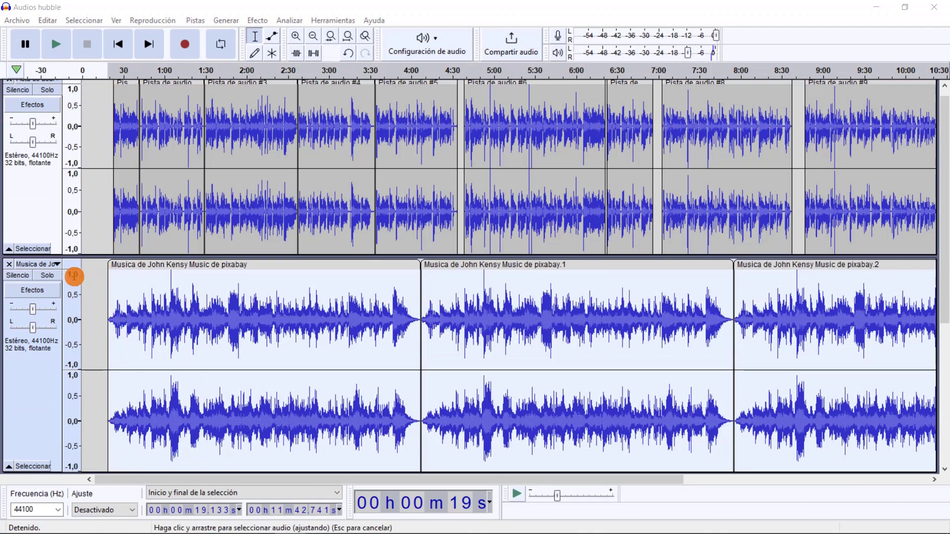
pyautogui.click(297, 20)
pyautogui.click(257, 21)
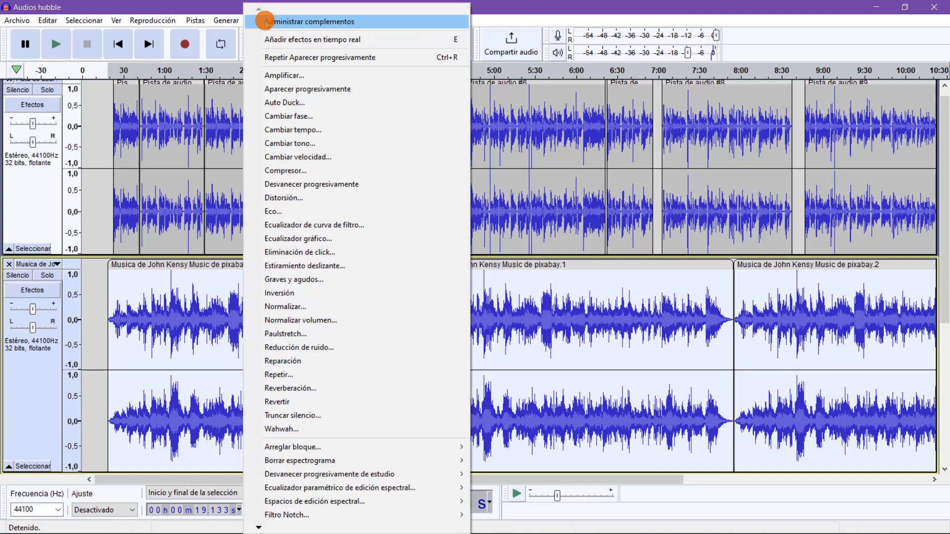
pyautogui.click(283, 75)
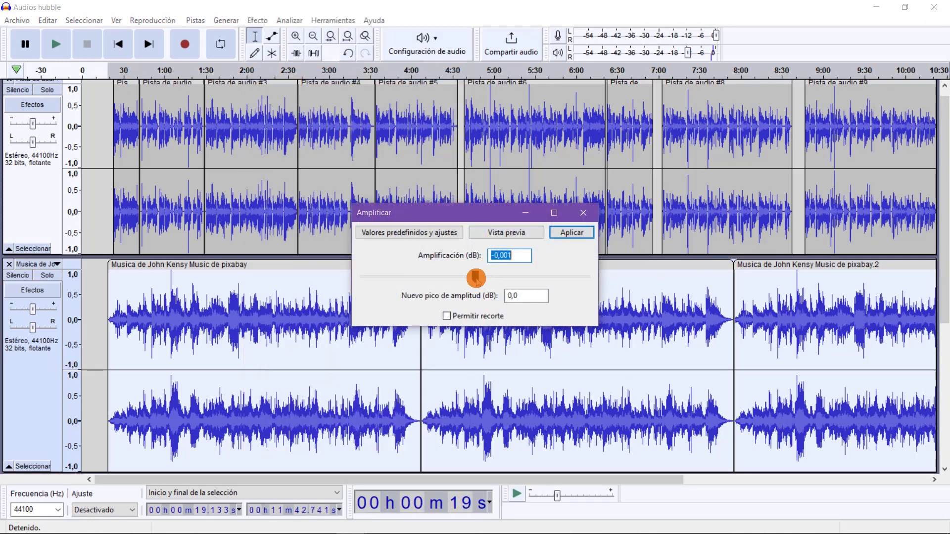
pyautogui.moveTo(477, 278); pyautogui.dragTo(468, 278)
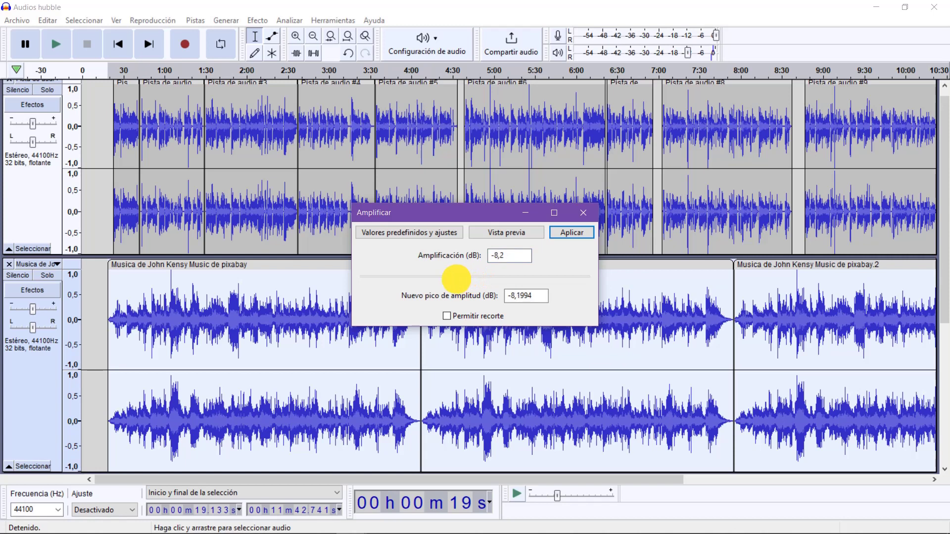
pyautogui.click(571, 234)
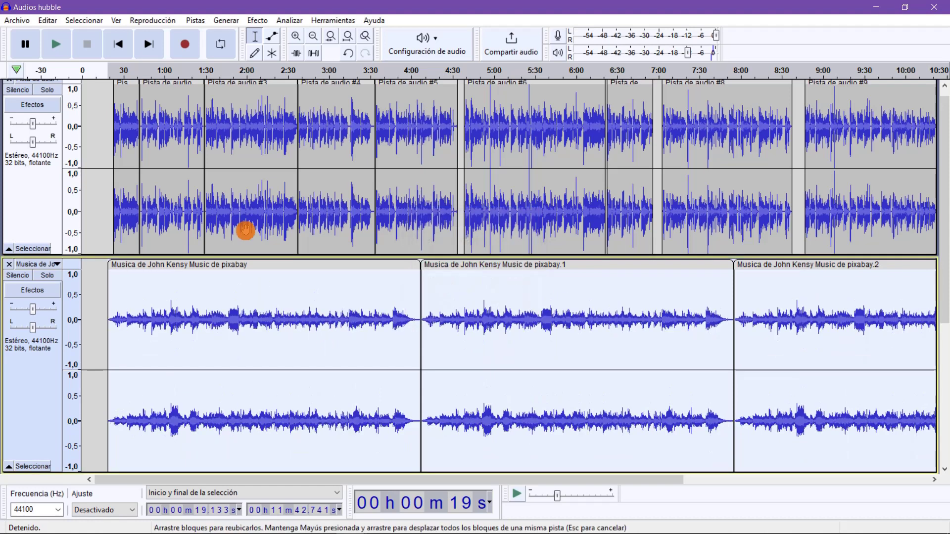
# - Play the voice and music mix from about 1:48 and about 2:09, and stop playback
pyautogui.click(228, 72)
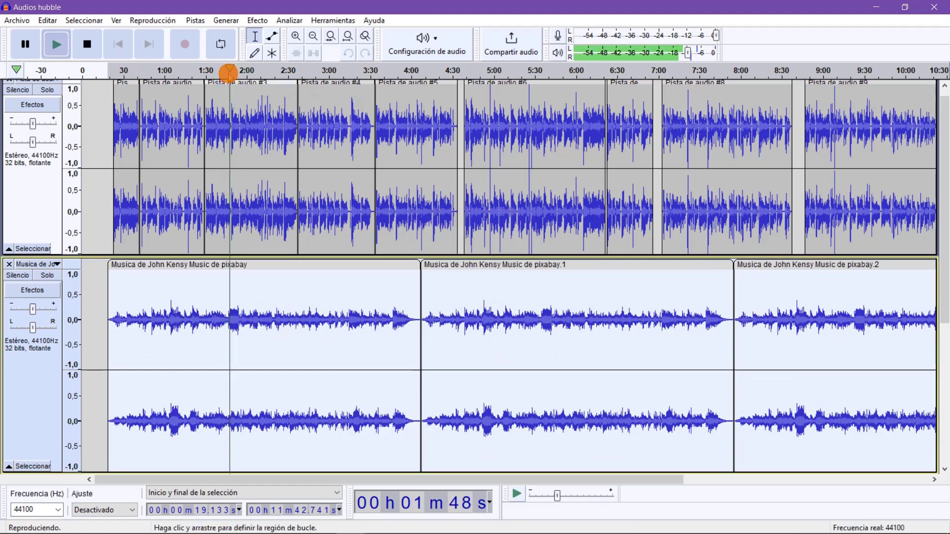
pyautogui.click(259, 71)
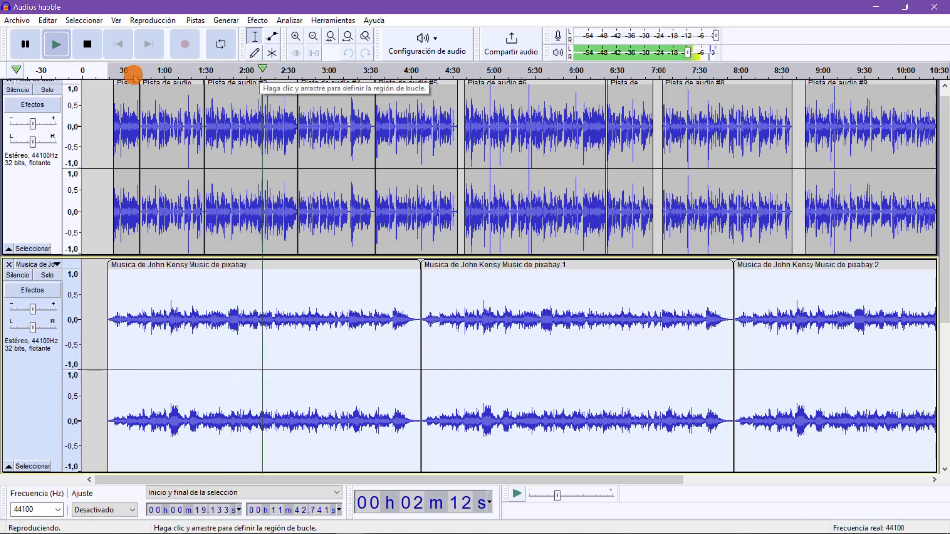
pyautogui.click(88, 44)
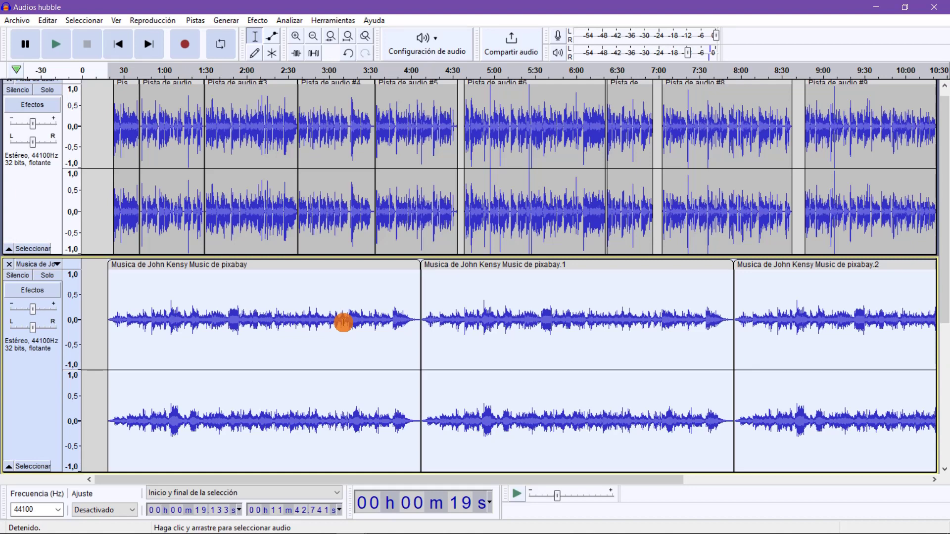
# - Delete the leftover music beyond the end of voice clip #9, from about 11:00 to the end of the track
pyautogui.scroll(1, 345, 323)
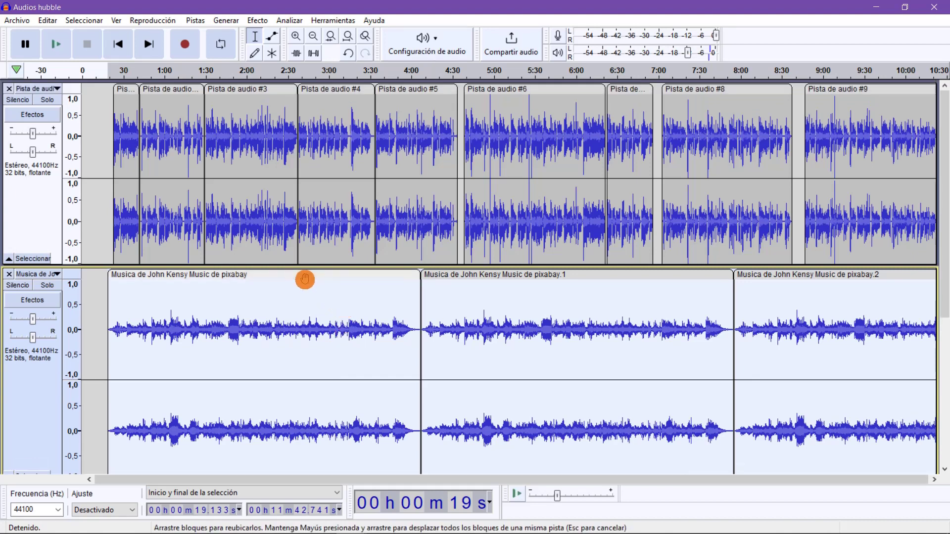
pyautogui.keyDown('ctrl'); pyautogui.scroll(-1, 304, 276); pyautogui.keyUp('ctrl')
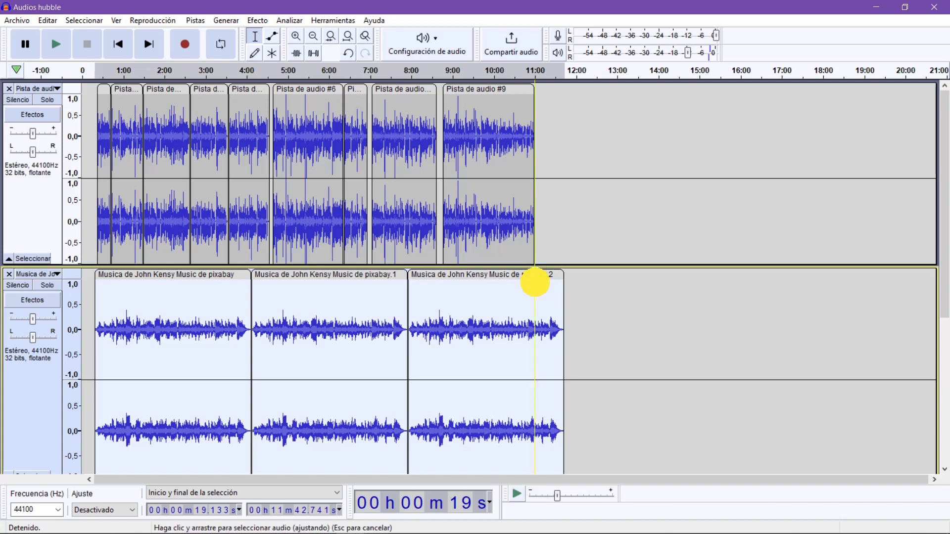
pyautogui.moveTo(535, 283)
pyautogui.mouseDown()
pyautogui.moveTo(564, 280)
pyautogui.moveTo(552, 281)
pyautogui.mouseUp()
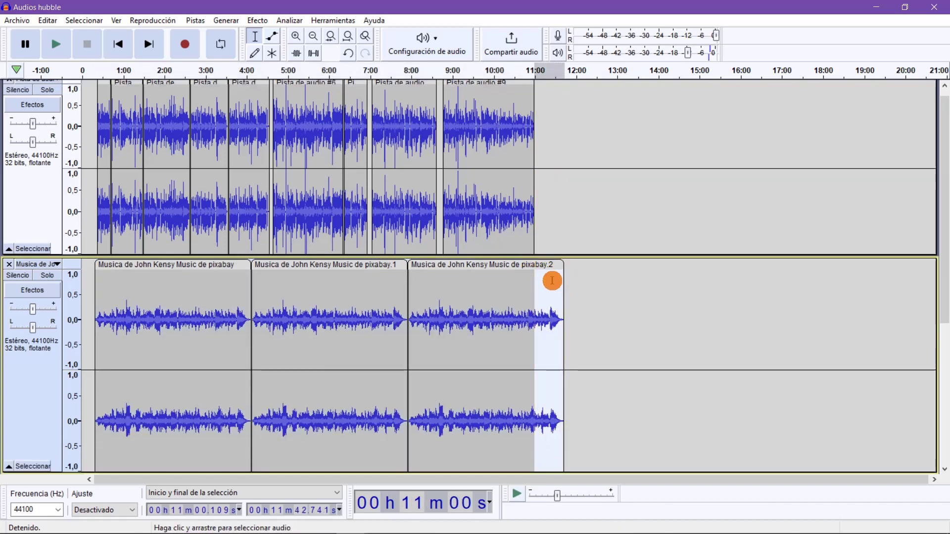
pyautogui.press('Delete')
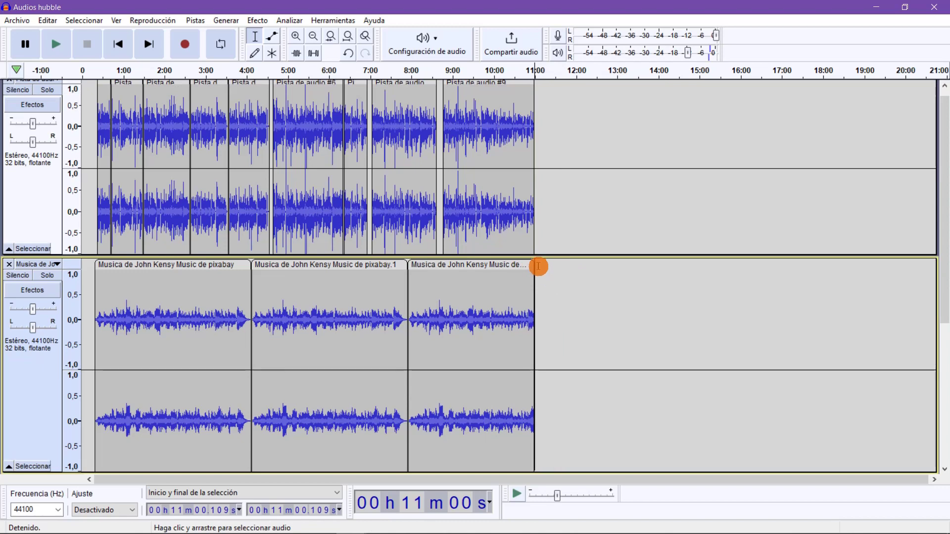
# - Move the closing intro clip earlier to about 10:54 so that it overlaps the end of the music
pyautogui.scroll(-3, 538, 267)
pyautogui.moveTo(570, 367); pyautogui.dragTo(541, 370)
pyautogui.scroll(-2, 524, 410)
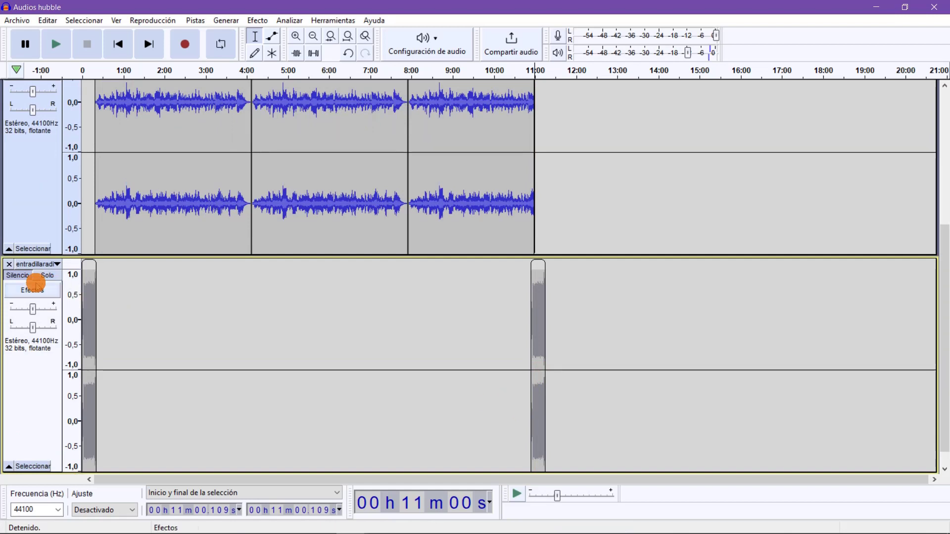
# - Unmute the intro track and play the podcast's ending from about 10:50
pyautogui.keyDown('shift'); pyautogui.click(25, 270); pyautogui.keyUp('shift')
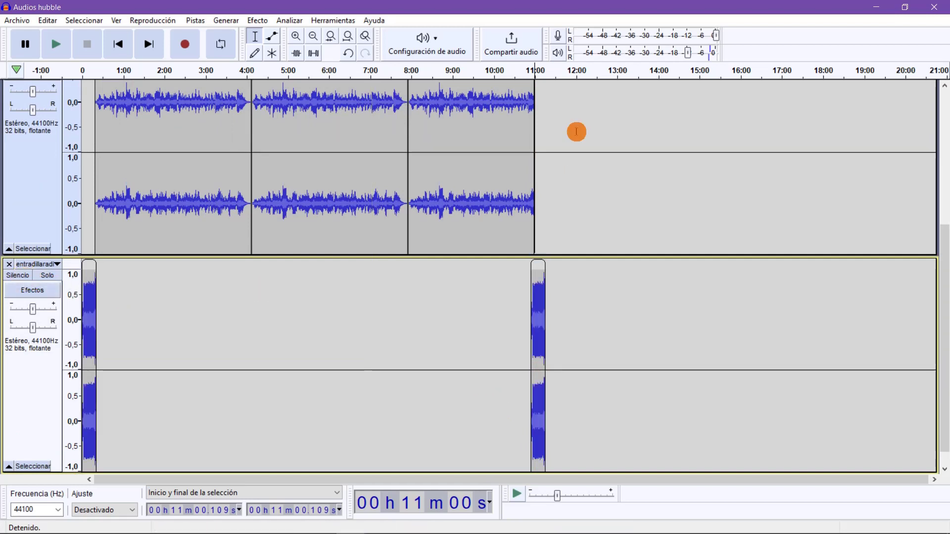
pyautogui.click(528, 73)
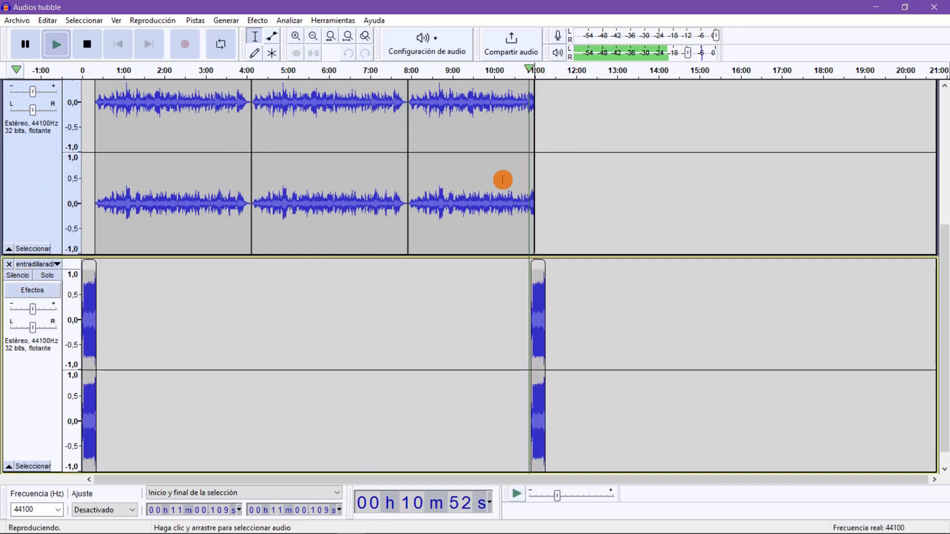
pyautogui.click(93, 44)
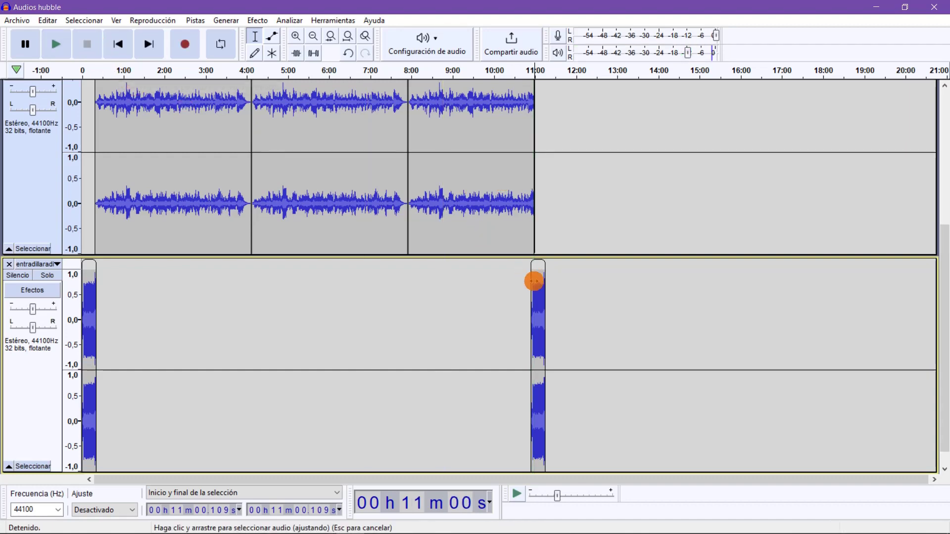
# - Fade in the closing intro clip from its start at about 10:54 to about 11:05, and play the transition from about 10:58
pyautogui.scroll(3, 531, 291)
pyautogui.scroll(1, 549, 295)
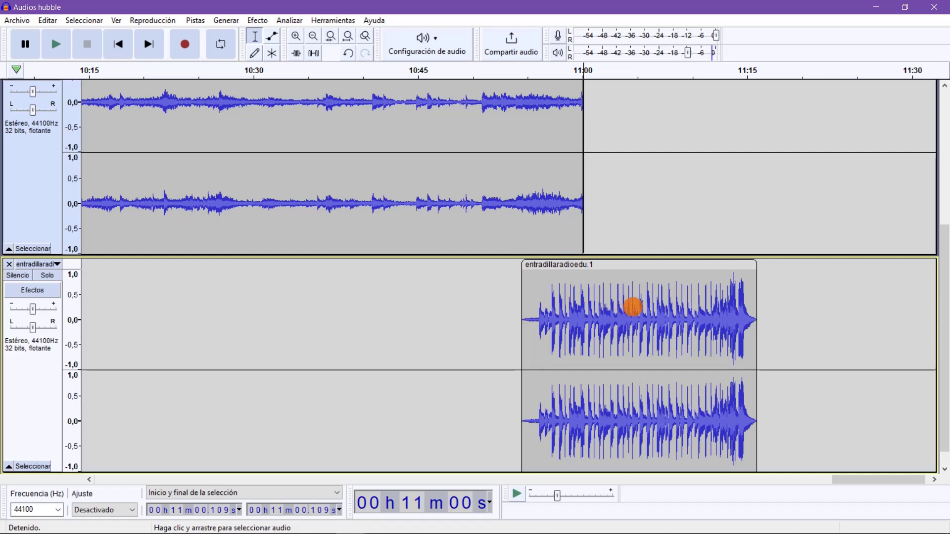
pyautogui.moveTo(634, 307); pyautogui.dragTo(523, 311)
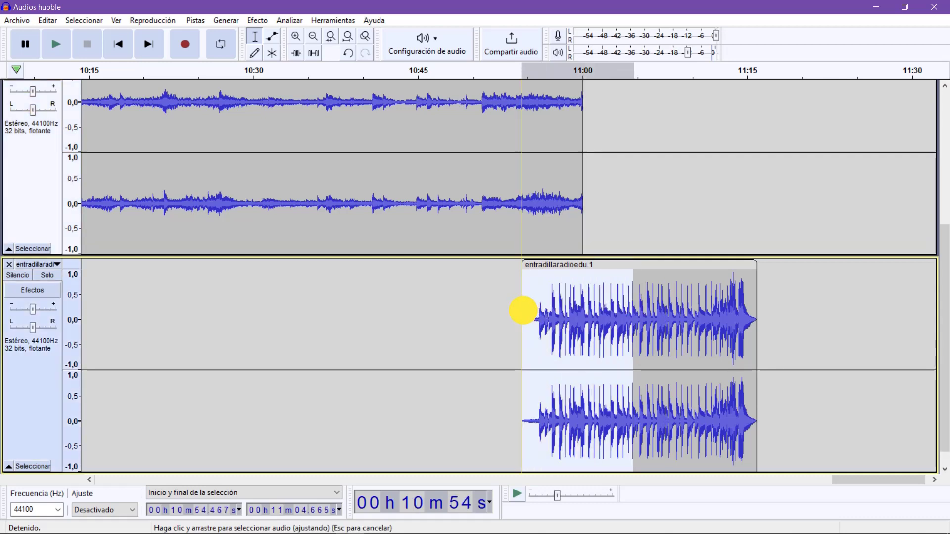
pyautogui.click(286, 20)
pyautogui.moveTo(259, 20)
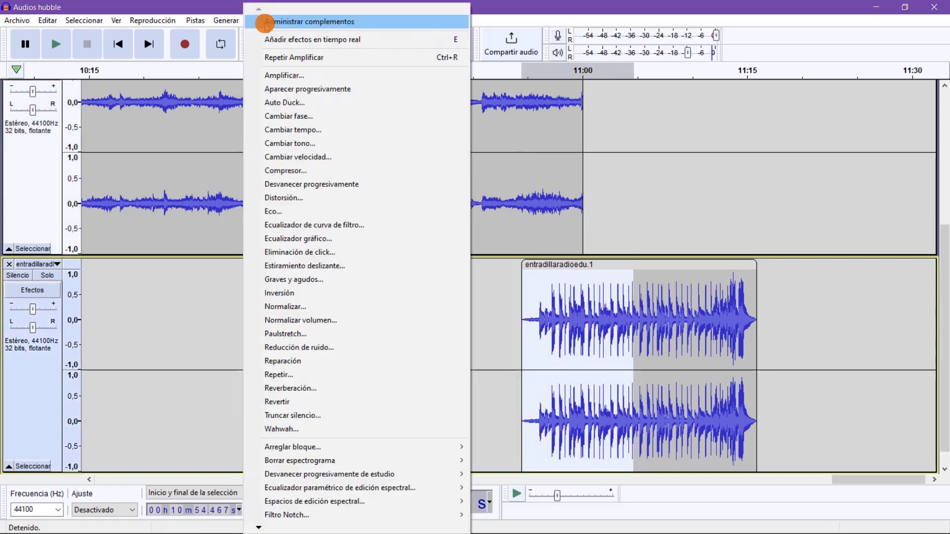
pyautogui.click(292, 90)
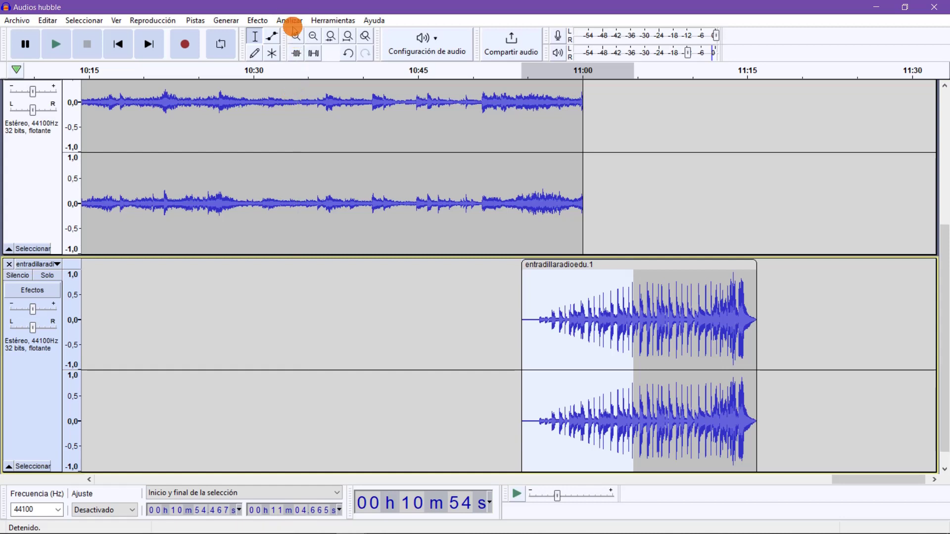
pyautogui.click(564, 72)
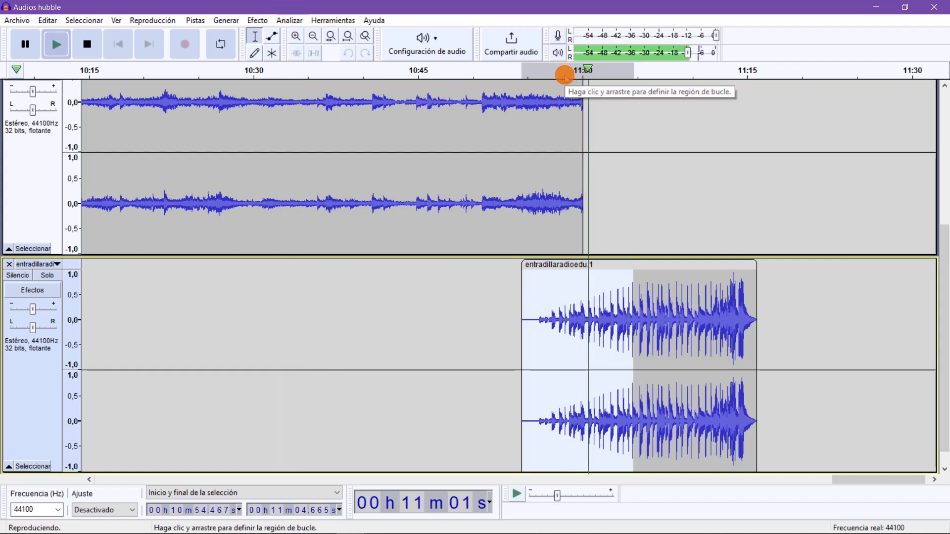
pyautogui.click(87, 43)
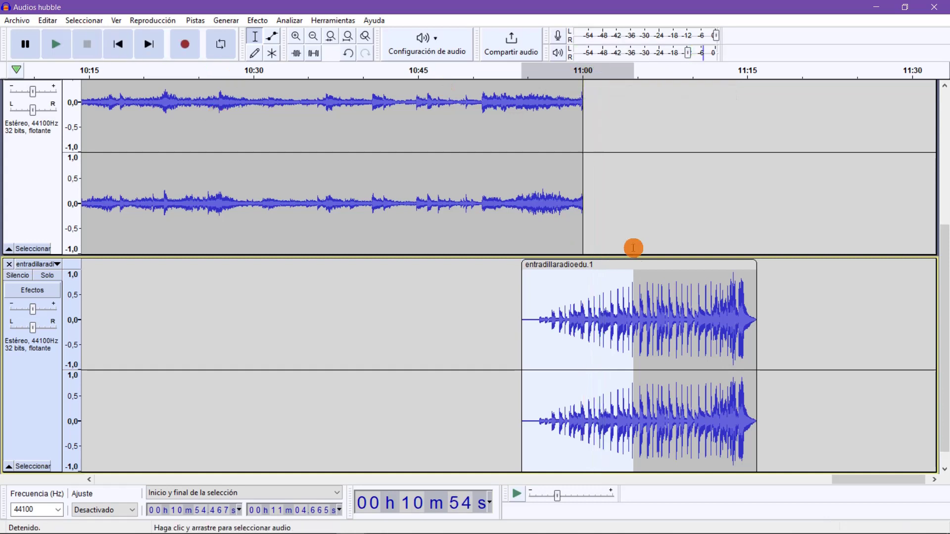
# - Move the closing intro clip to start at about 10:58, and play the overlap with the music
pyautogui.moveTo(628, 262)
pyautogui.mouseDown()
pyautogui.moveTo(672, 263)
pyautogui.moveTo(600, 263)
pyautogui.moveTo(612, 267)
pyautogui.mouseUp()
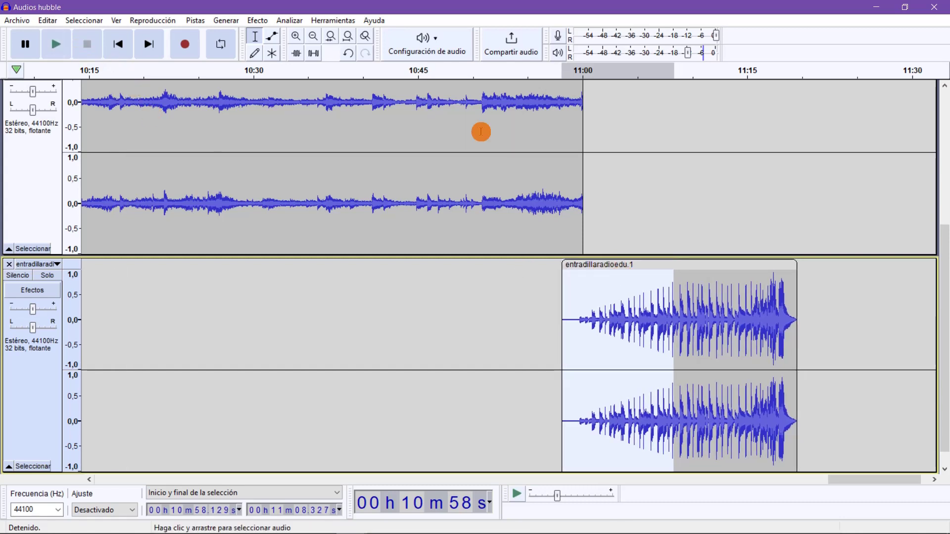
pyautogui.click(564, 72)
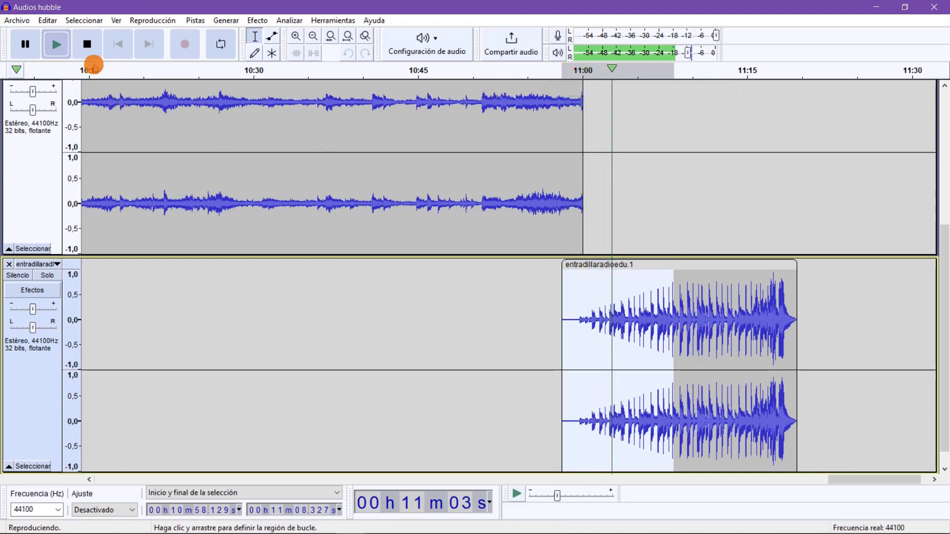
pyautogui.click(90, 54)
# - Fade out the end of the music clip from about 10:59 to 11:00, and play the transition
pyautogui.moveTo(569, 204); pyautogui.dragTo(583, 201)
pyautogui.scroll(1, 417, 163)
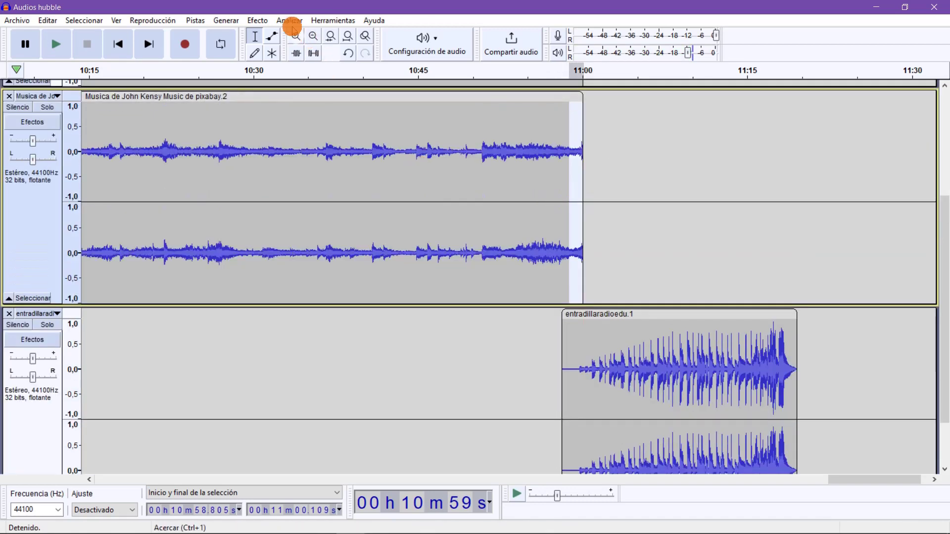
pyautogui.click(261, 20)
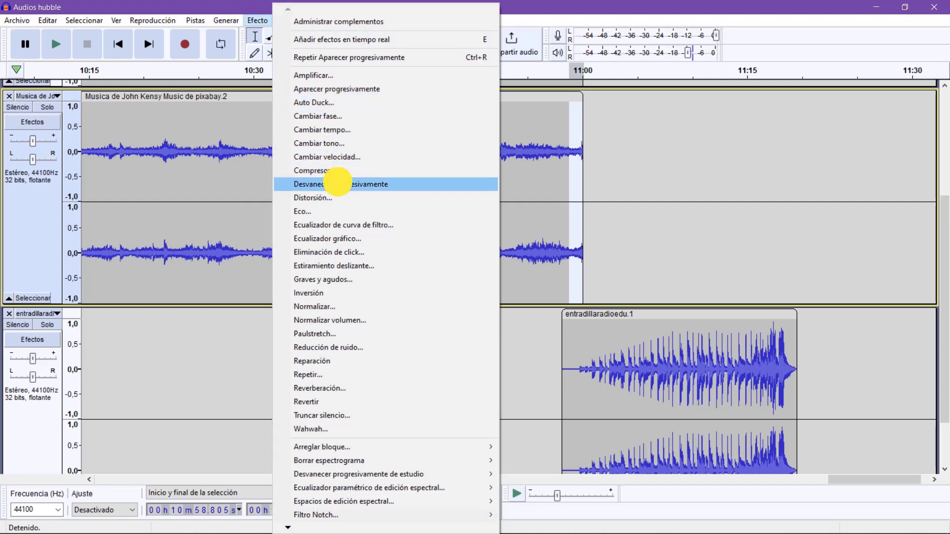
pyautogui.click(338, 184)
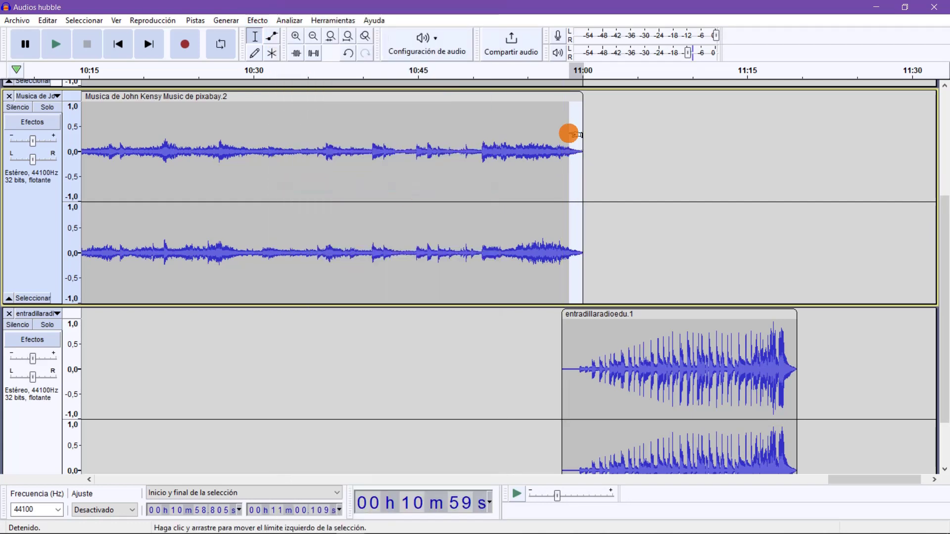
pyautogui.click(565, 78)
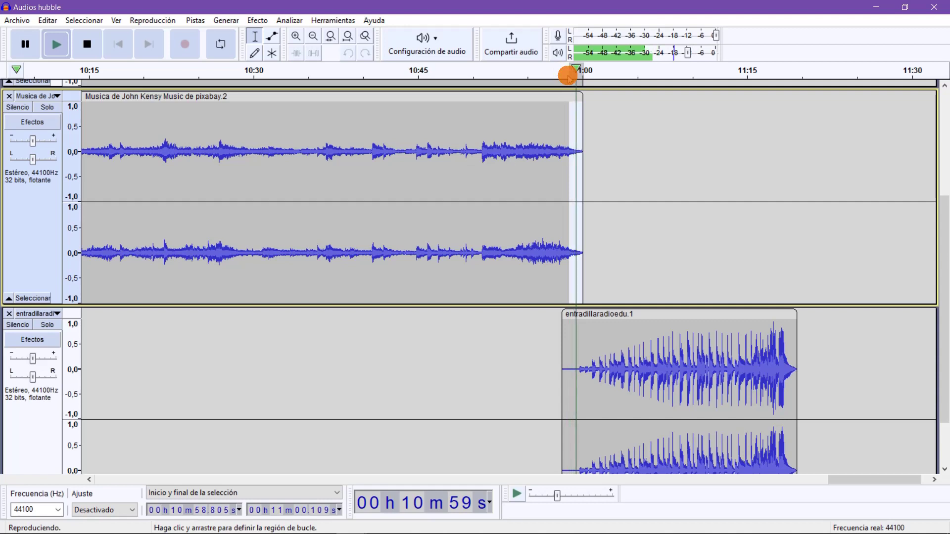
pyautogui.press('space')
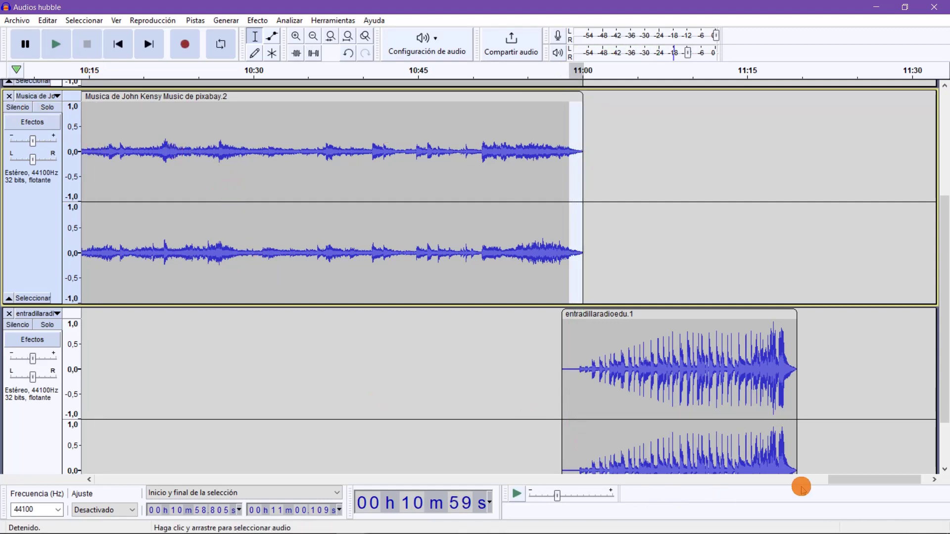
# - Return to the beginning of the project and select the entire voice track
pyautogui.moveTo(836, 480); pyautogui.dragTo(94, 452)
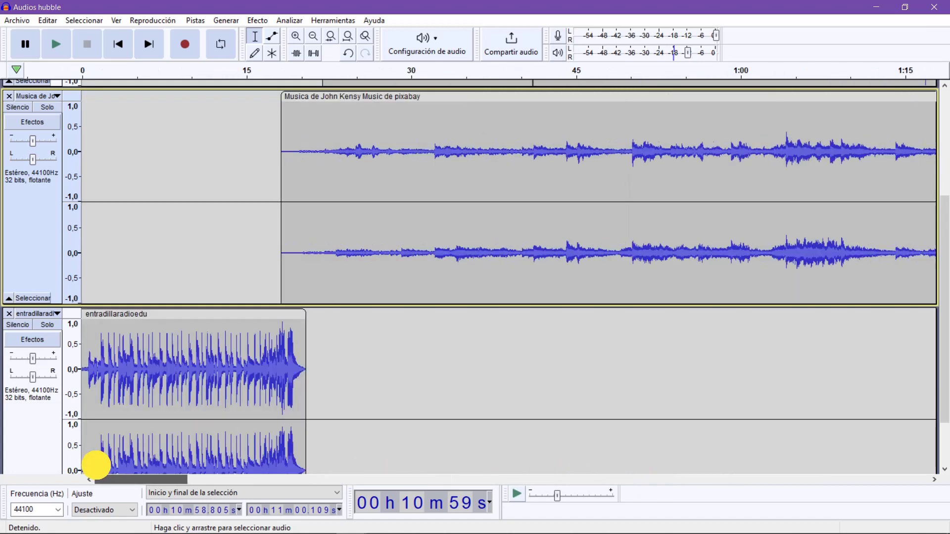
pyautogui.hotkey('ctrl', '3')
pyautogui.scroll(3, 247, 327)
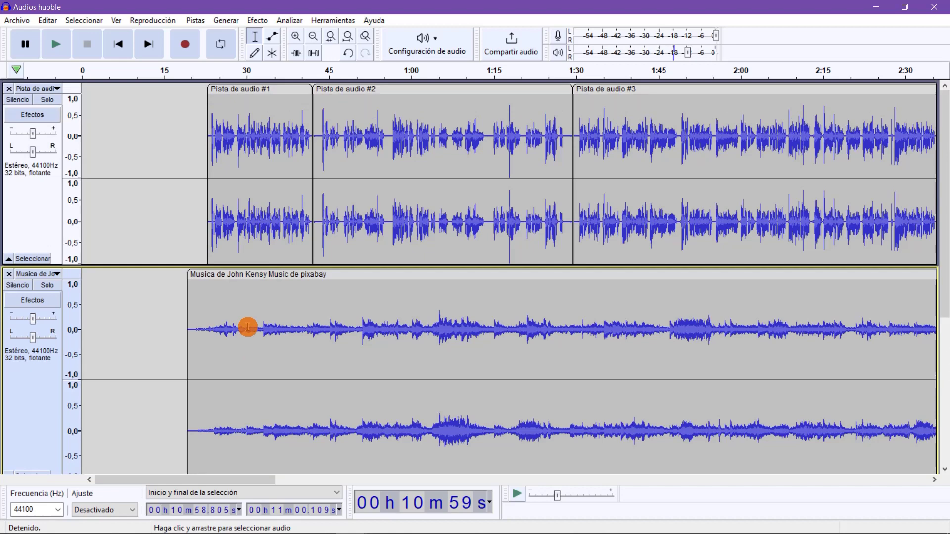
pyautogui.scroll(-5, 253, 327)
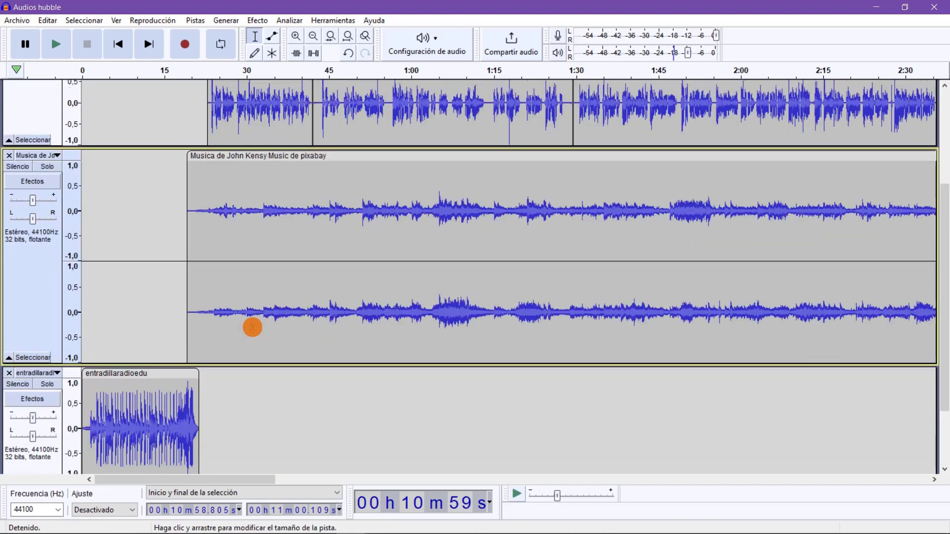
pyautogui.scroll(5, 253, 326)
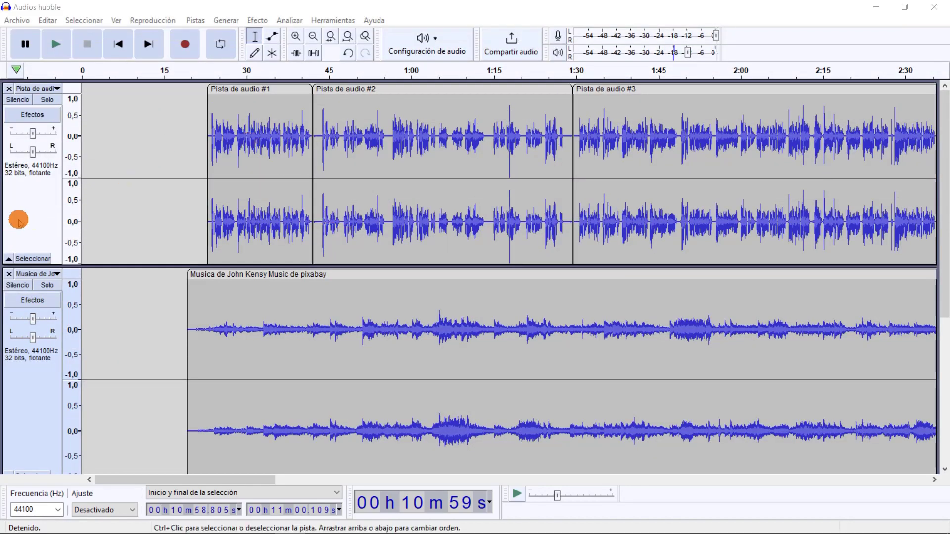
pyautogui.click(18, 221)
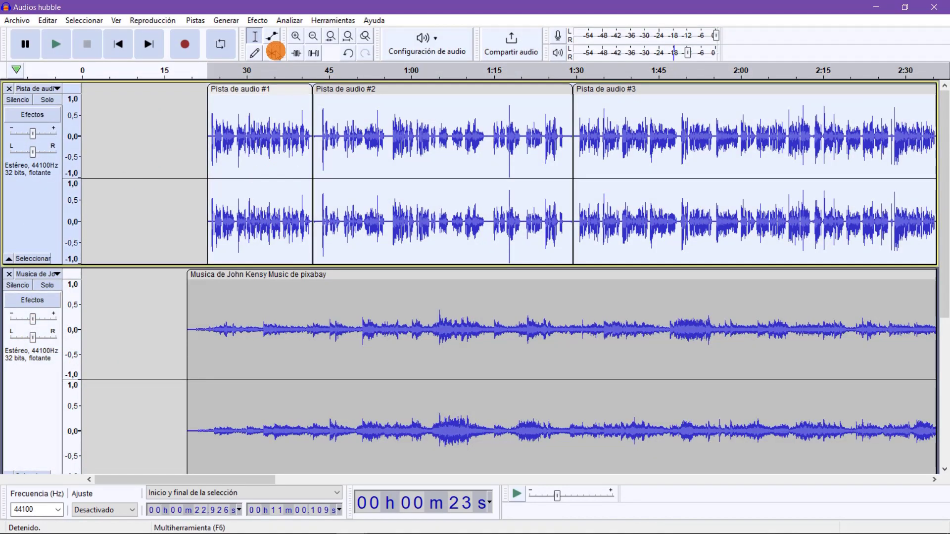
pyautogui.click(301, 20)
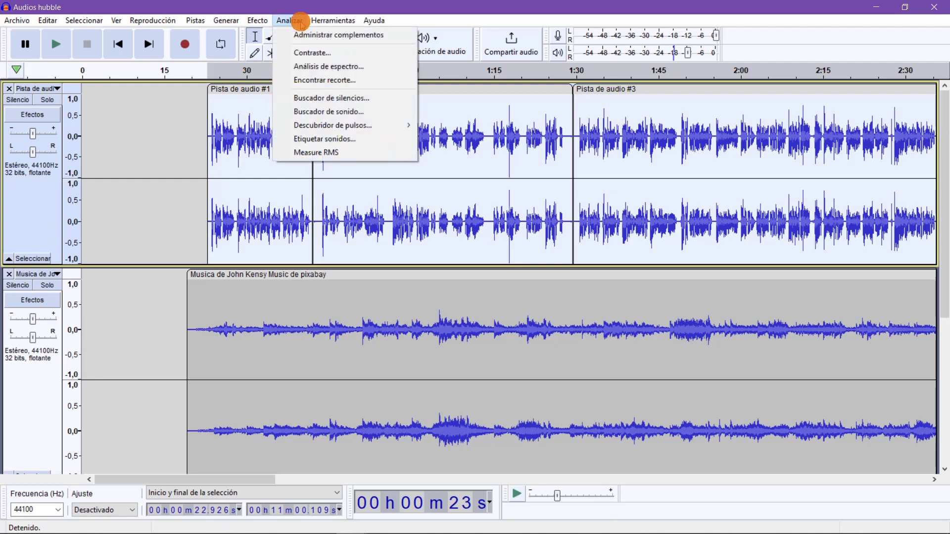
pyautogui.click(274, 74)
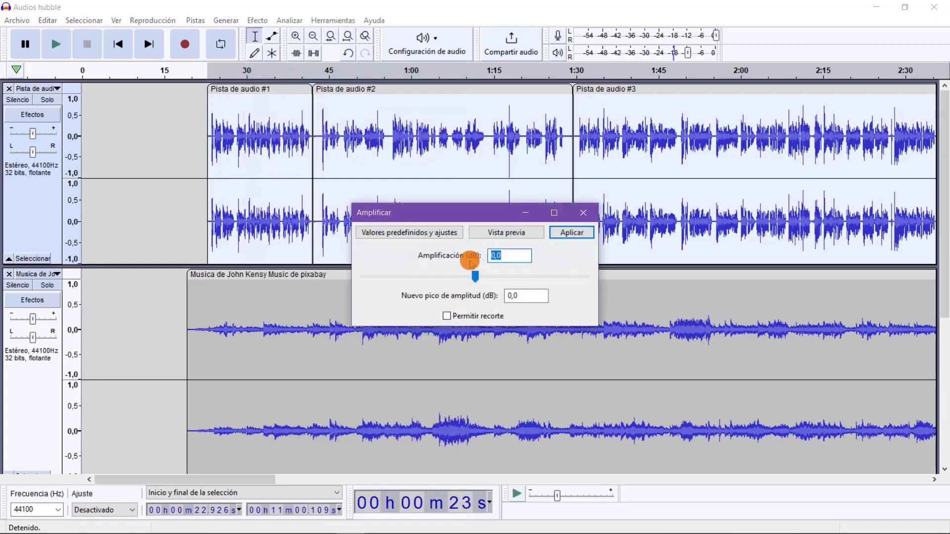
pyautogui.moveTo(476, 283); pyautogui.dragTo(484, 277)
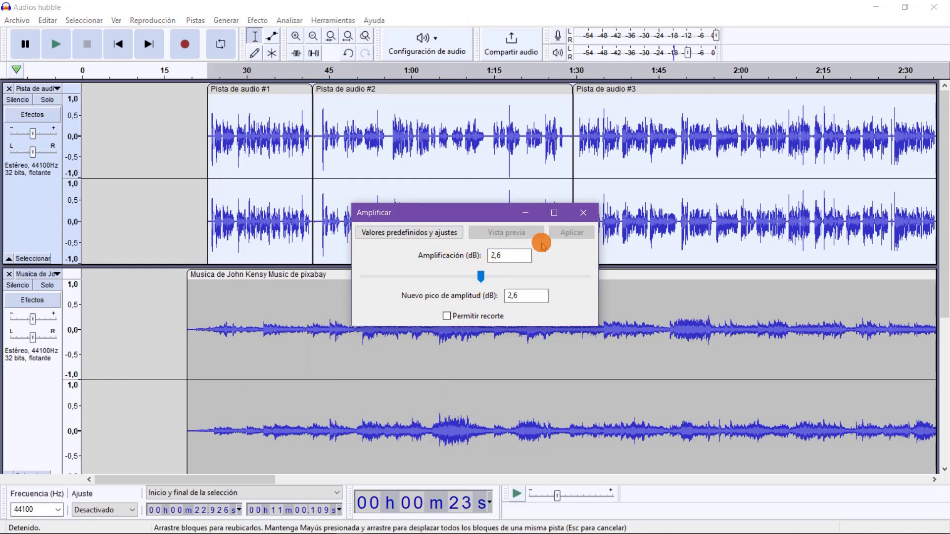
pyautogui.moveTo(480, 277); pyautogui.dragTo(445, 278)
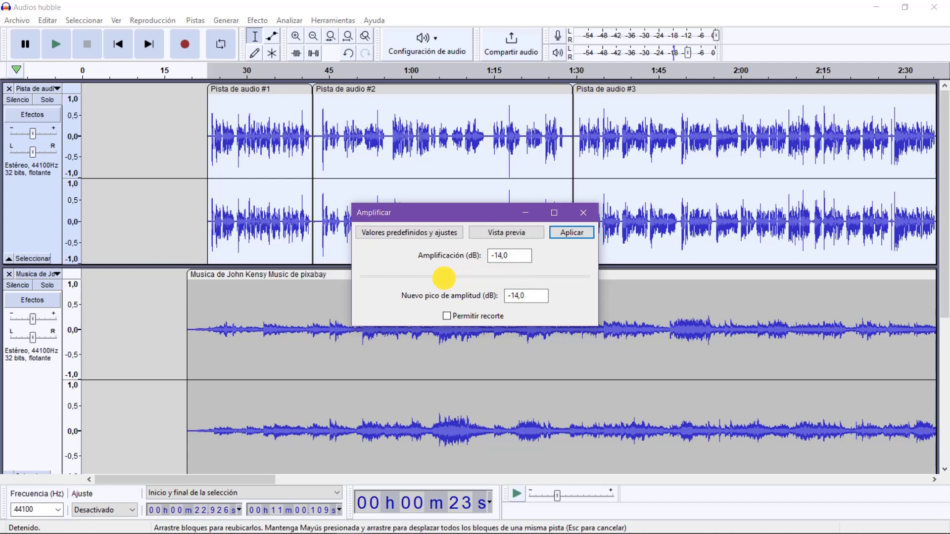
pyautogui.click(584, 213)
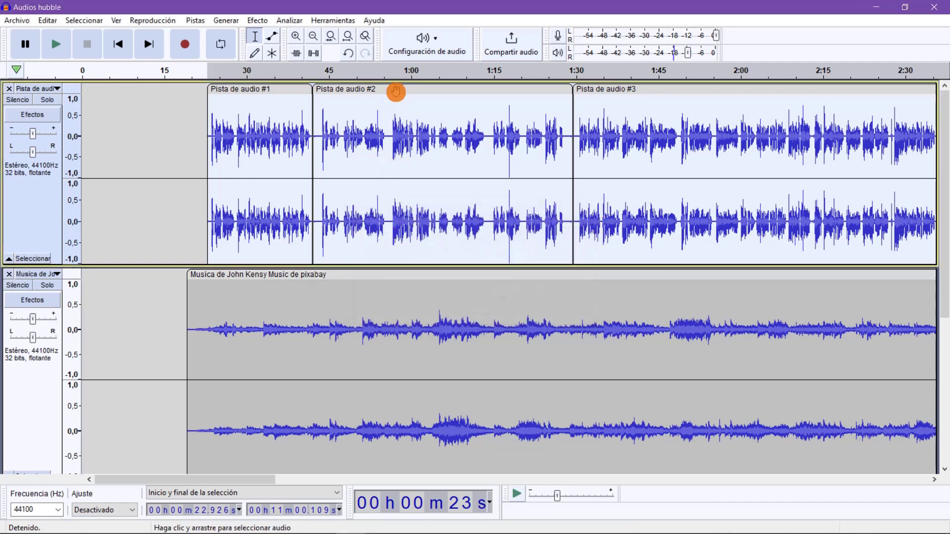
# - Apply Bass and Treble to the voice track with bass 9 dB and treble 4 dB, playing the mix before and after
pyautogui.click(400, 73)
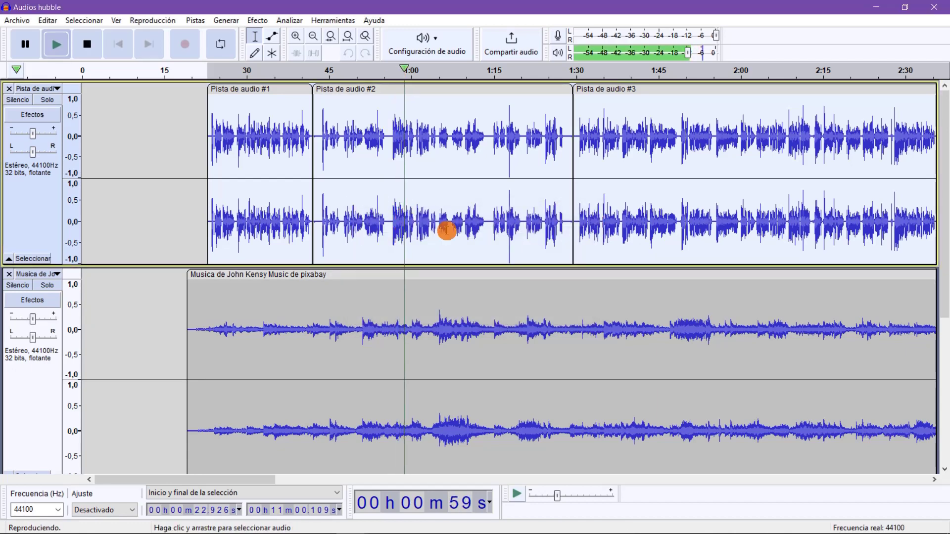
pyautogui.click(87, 43)
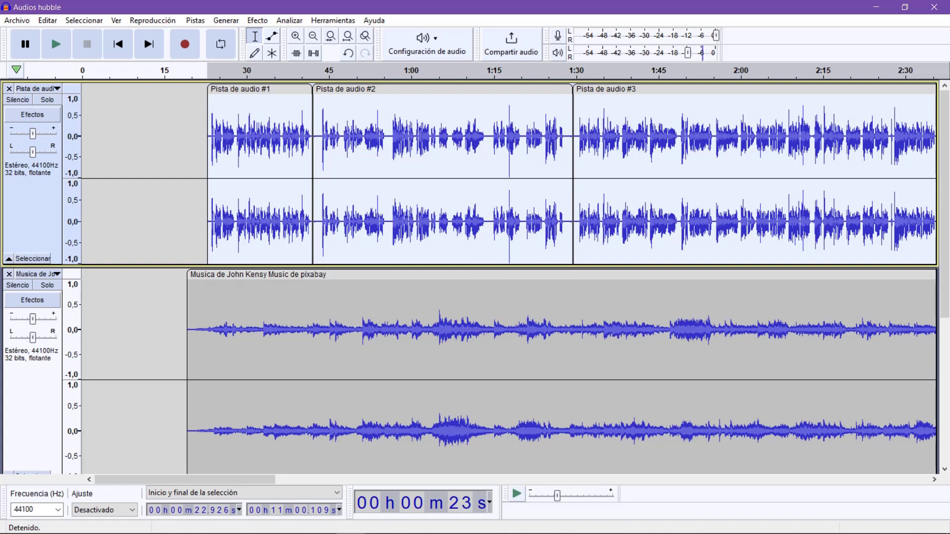
pyautogui.click(261, 21)
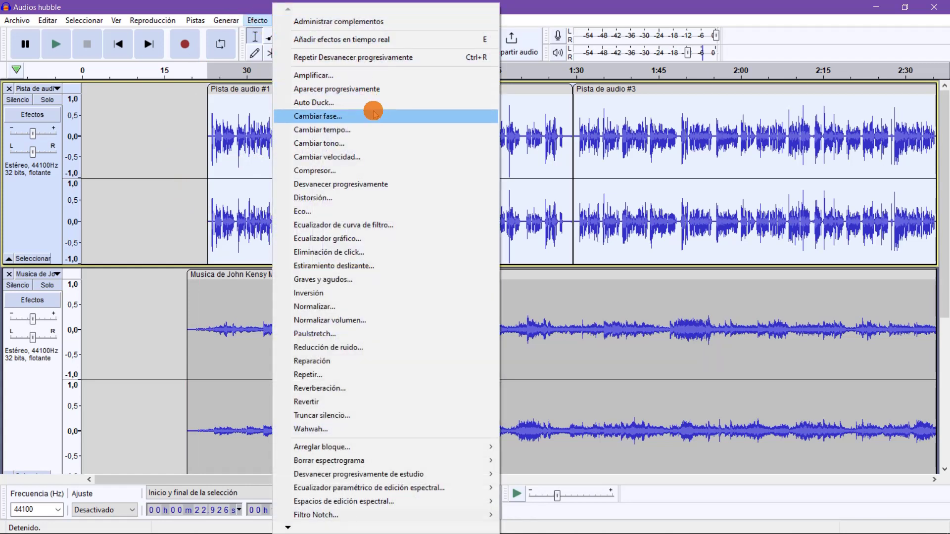
pyautogui.click(354, 278)
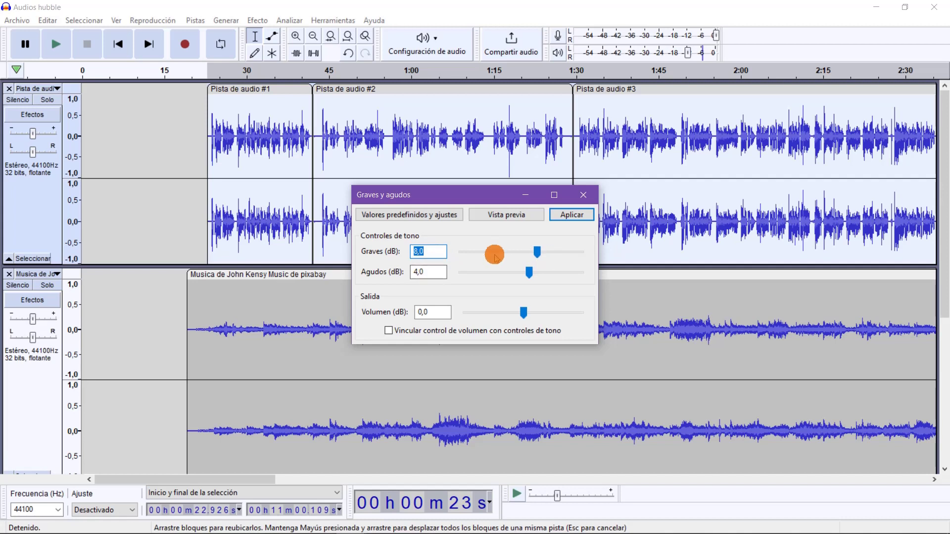
pyautogui.click(539, 251)
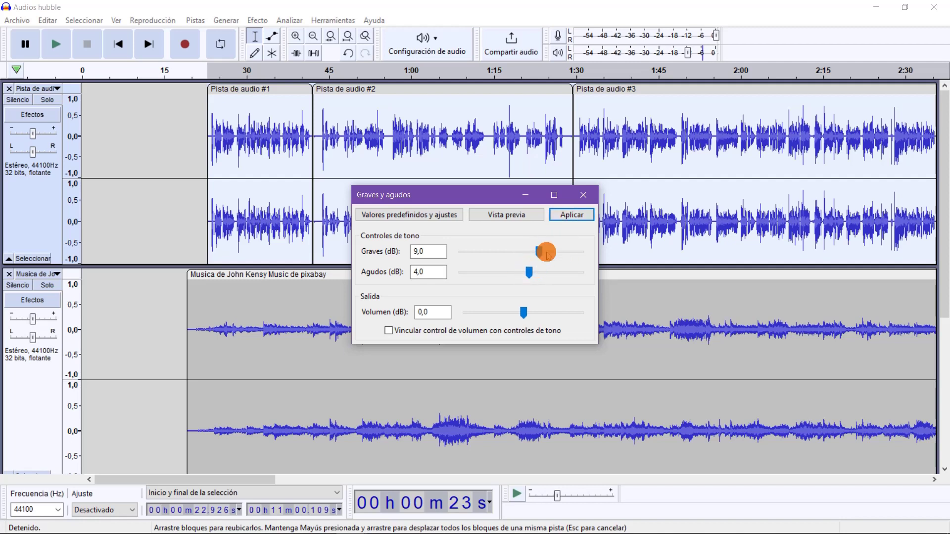
pyautogui.click(564, 215)
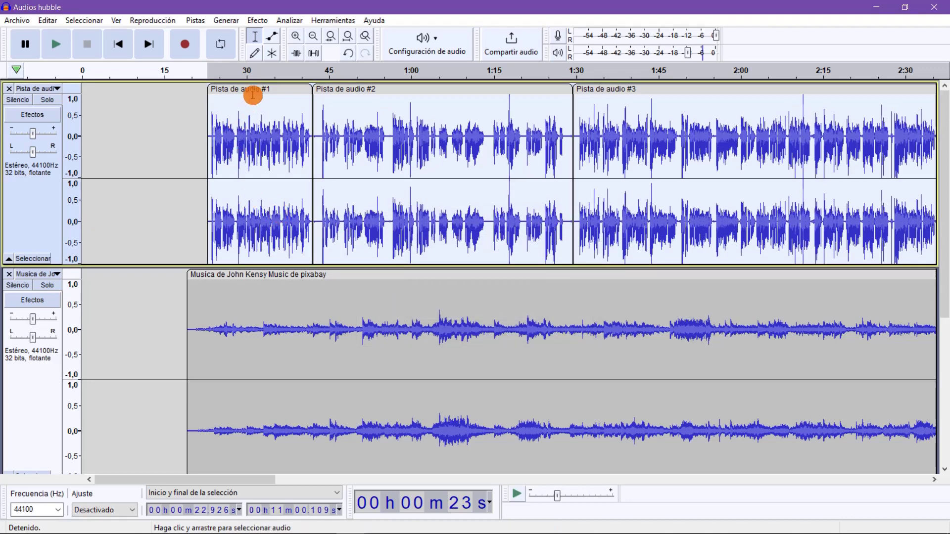
pyautogui.click(264, 73)
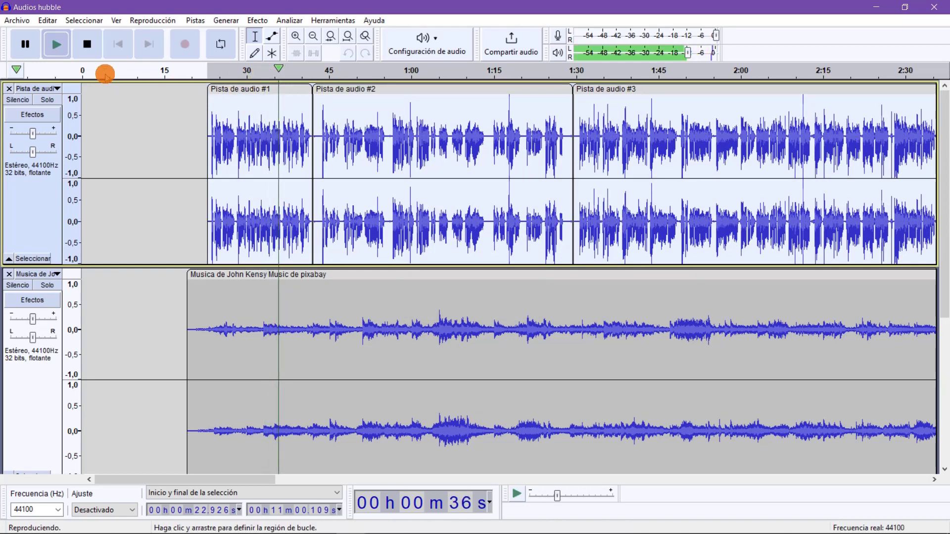
pyautogui.click(88, 45)
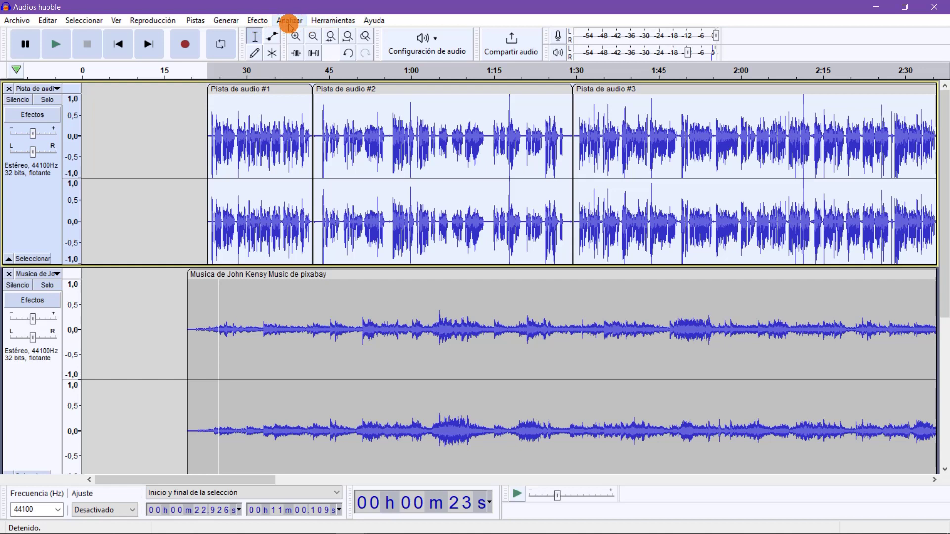
# - Compress the voice track with threshold -12 dB, noise floor -40 dB, ratio 2:1, attack 0.20 s and decay 1.0 s, and play it from about 0:31
pyautogui.click(290, 22)
pyautogui.click(258, 20)
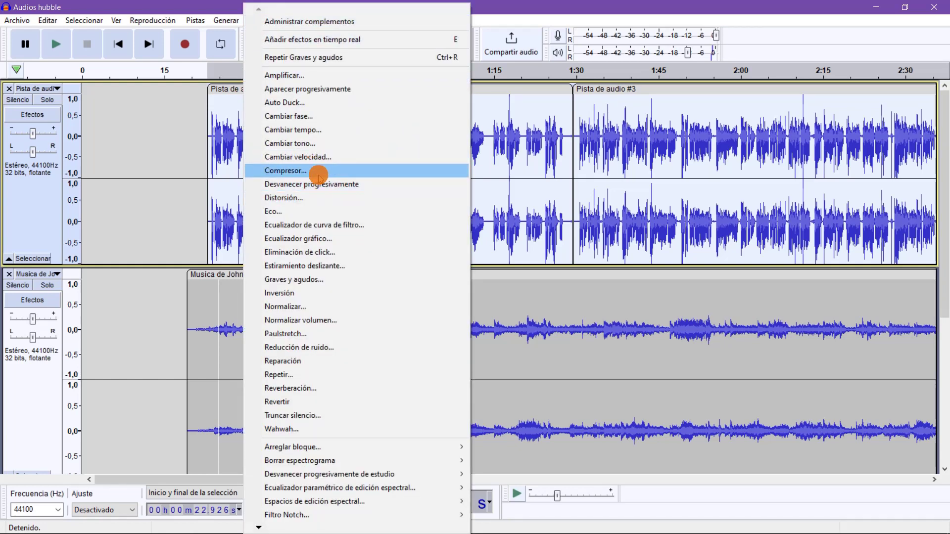
pyautogui.click(318, 176)
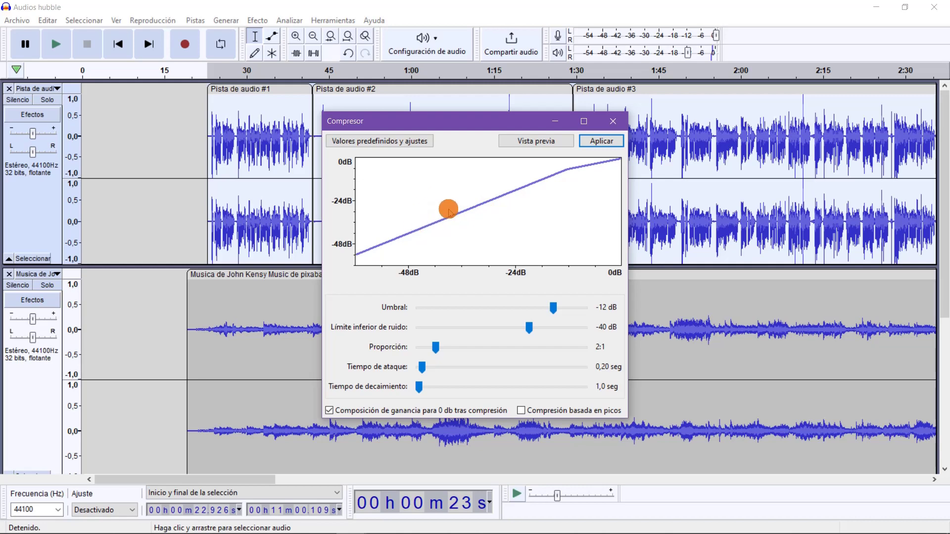
pyautogui.click(601, 142)
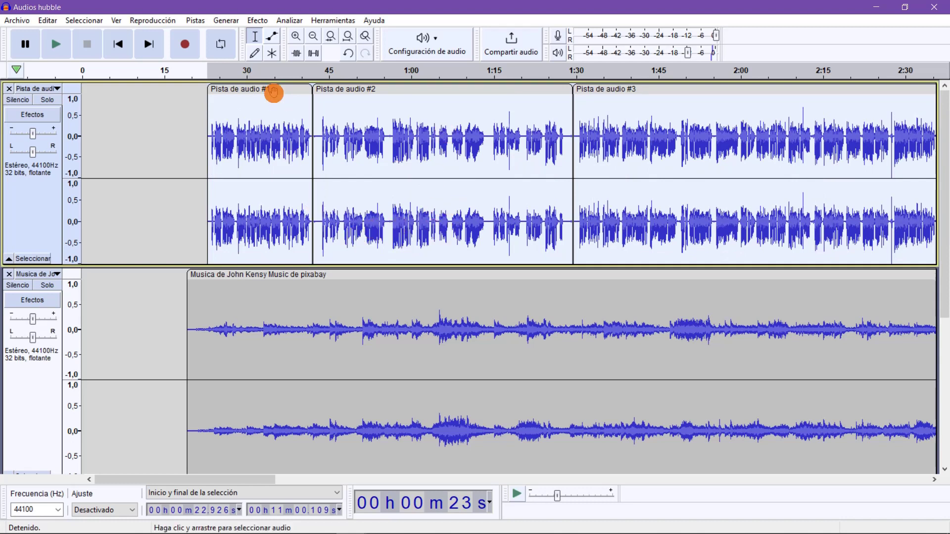
pyautogui.click(254, 71)
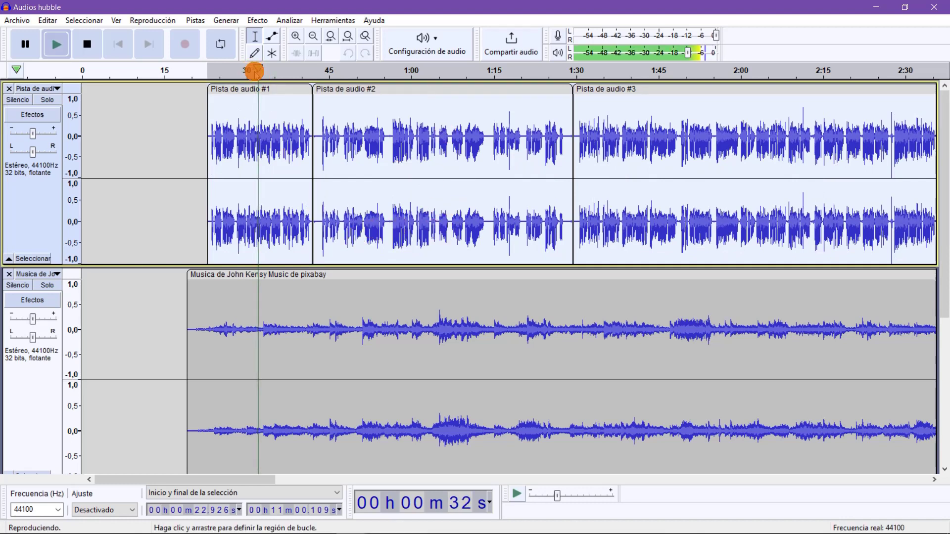
# - Normalize the voice track to a peak amplitude of -1.0 dB with DC offset removed, and play it from about 0:35 and 1:42
pyautogui.click(95, 47)
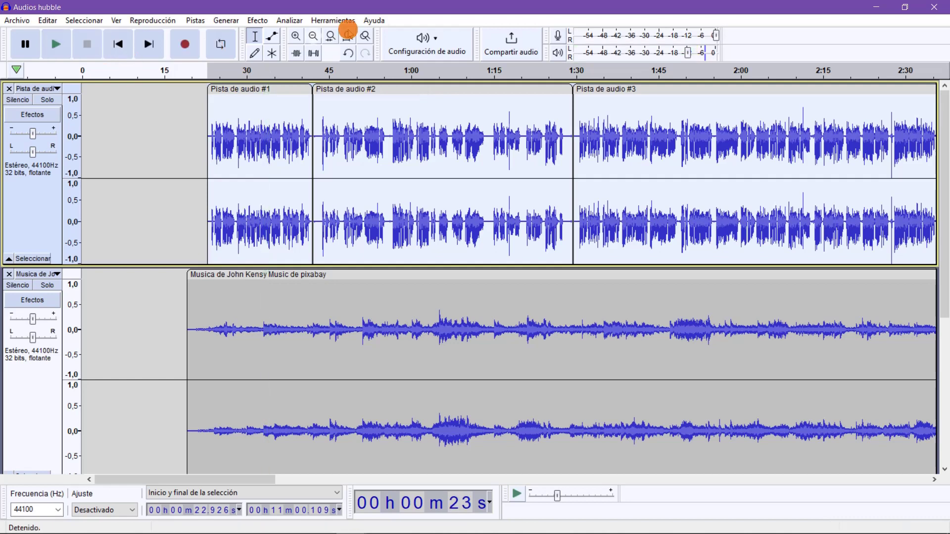
pyautogui.click(290, 21)
pyautogui.click(260, 20)
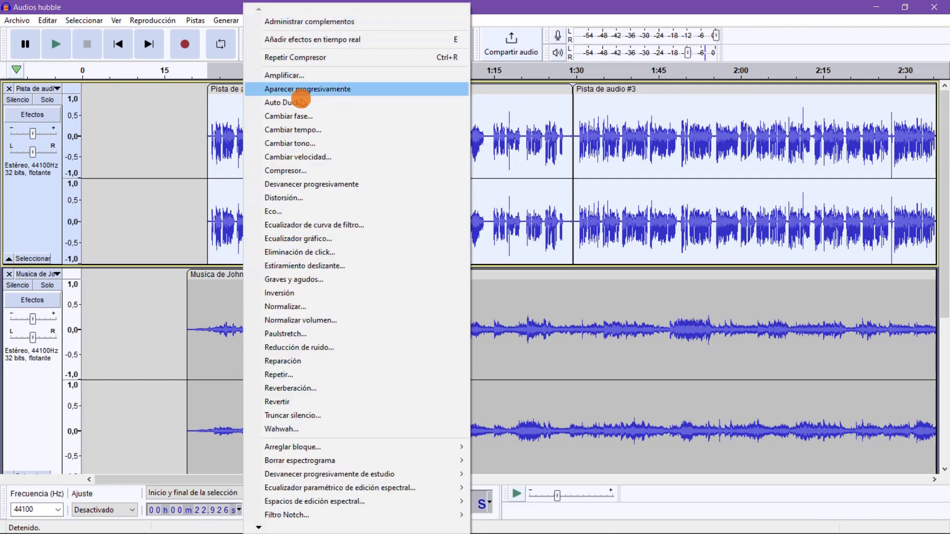
pyautogui.click(321, 307)
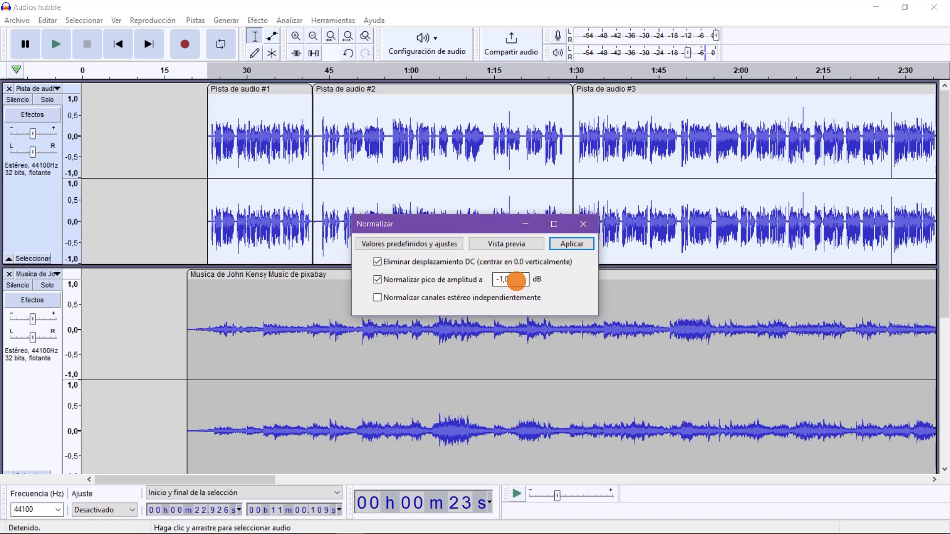
pyautogui.click(572, 244)
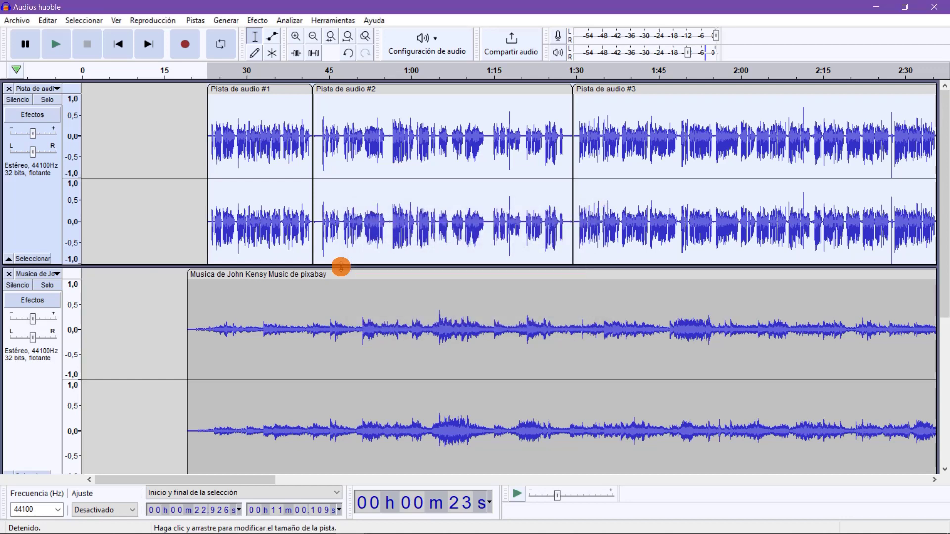
pyautogui.click(273, 68)
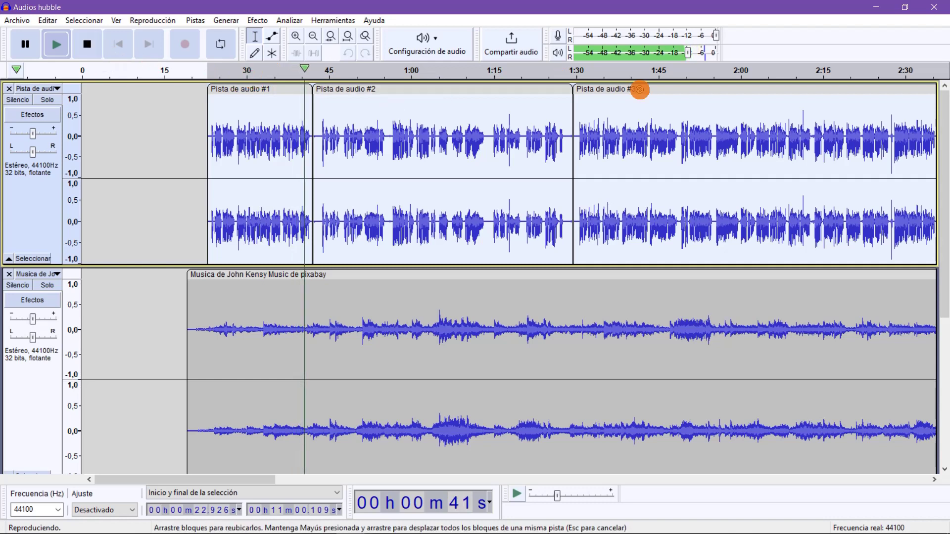
pyautogui.click(643, 73)
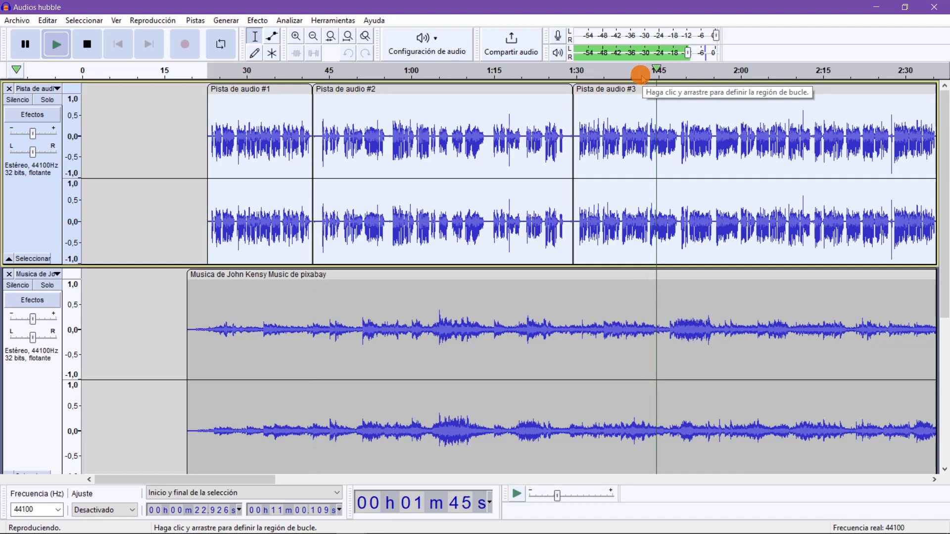
pyautogui.click(88, 44)
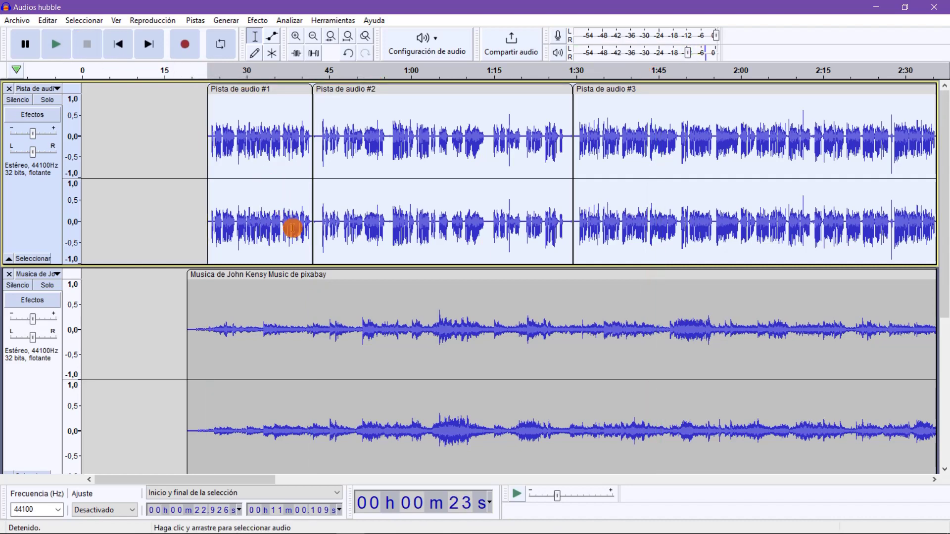
# - Export the project as Audios hubble.mp3 in the Podcast folder with preset quality 220-260 kbps and joint stereo, leaving the metadata tags blank
pyautogui.scroll(-1, 292, 228)
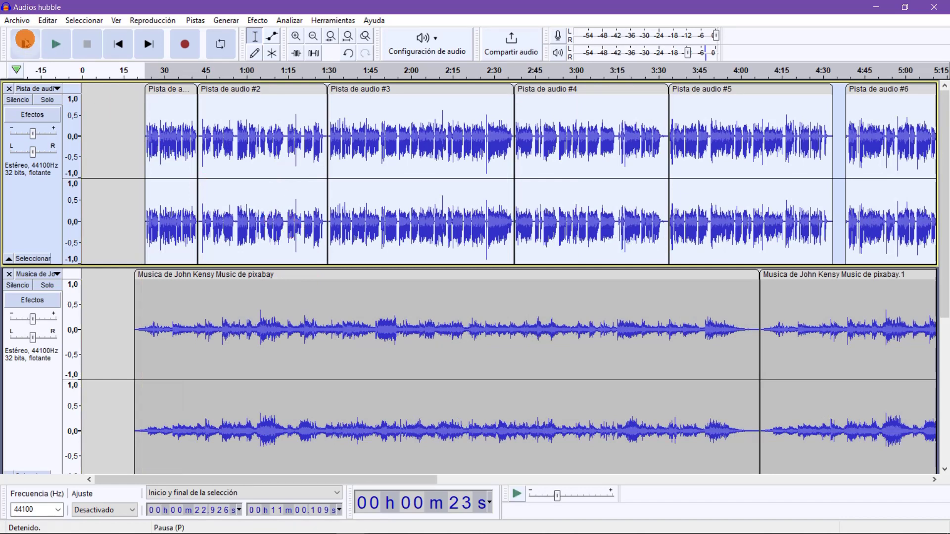
pyautogui.click(16, 20)
pyautogui.moveTo(58, 96)
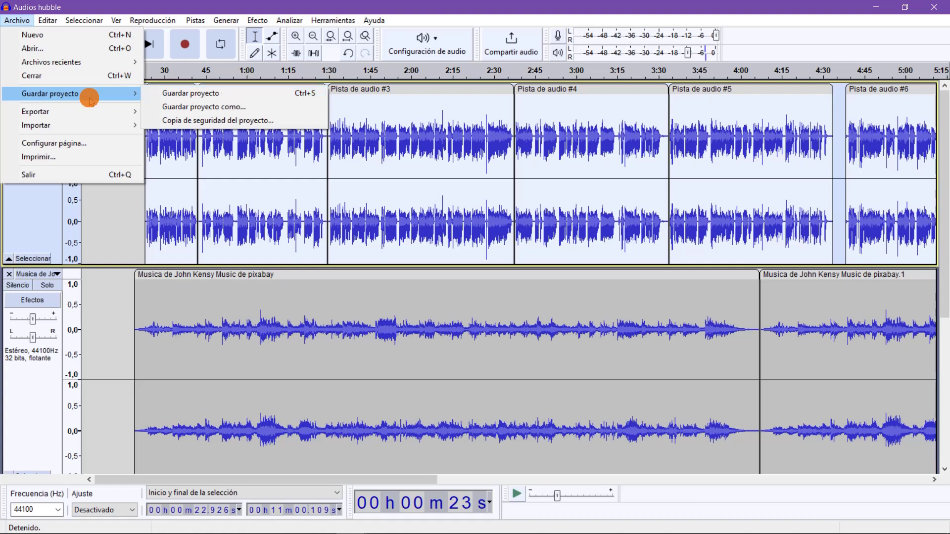
pyautogui.moveTo(106, 111)
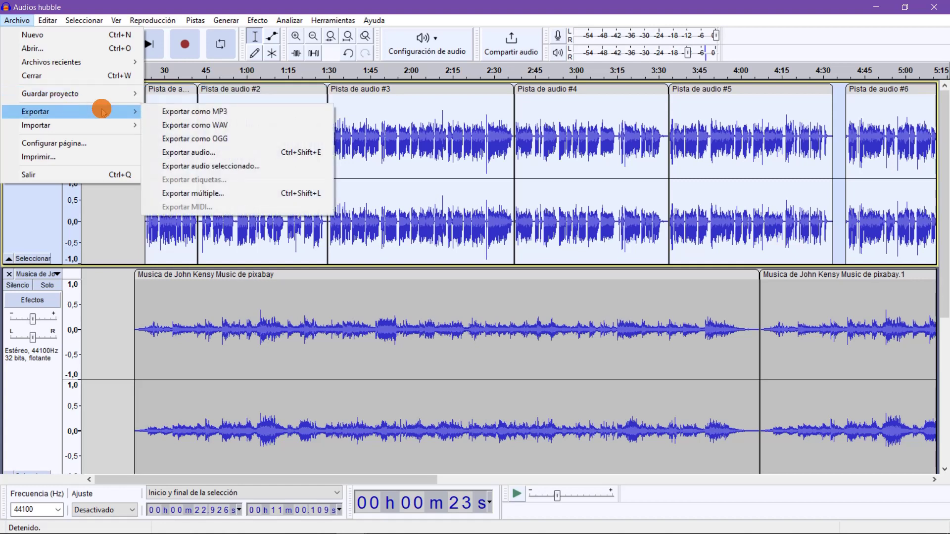
pyautogui.click(197, 113)
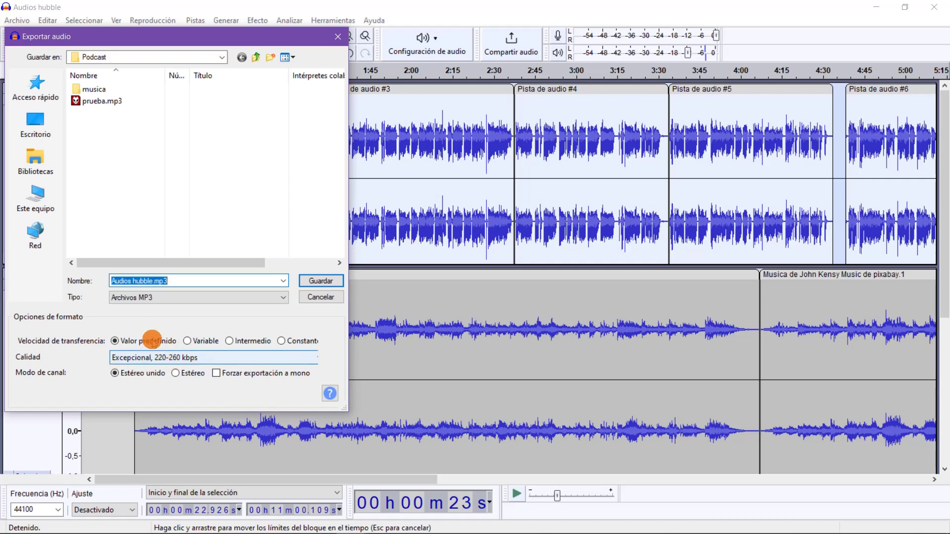
pyautogui.click(321, 280)
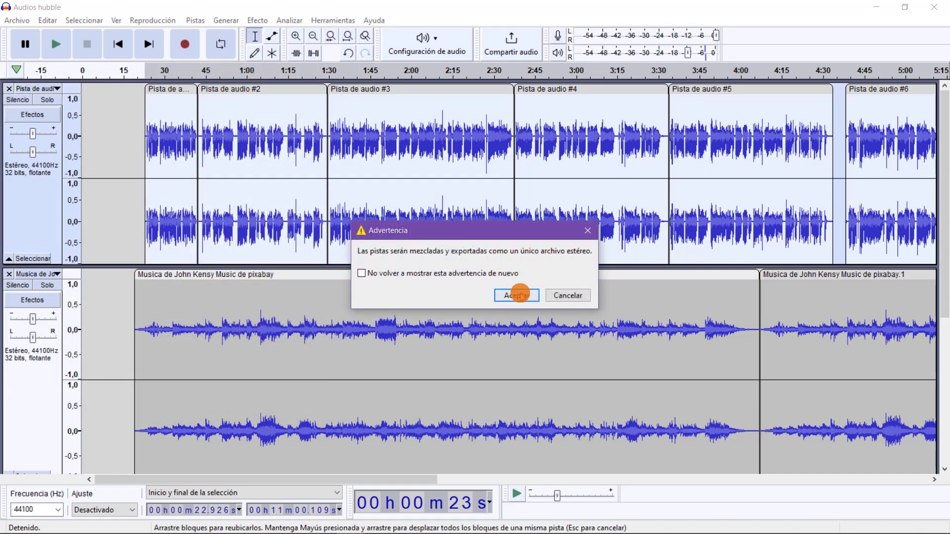
pyautogui.click(516, 295)
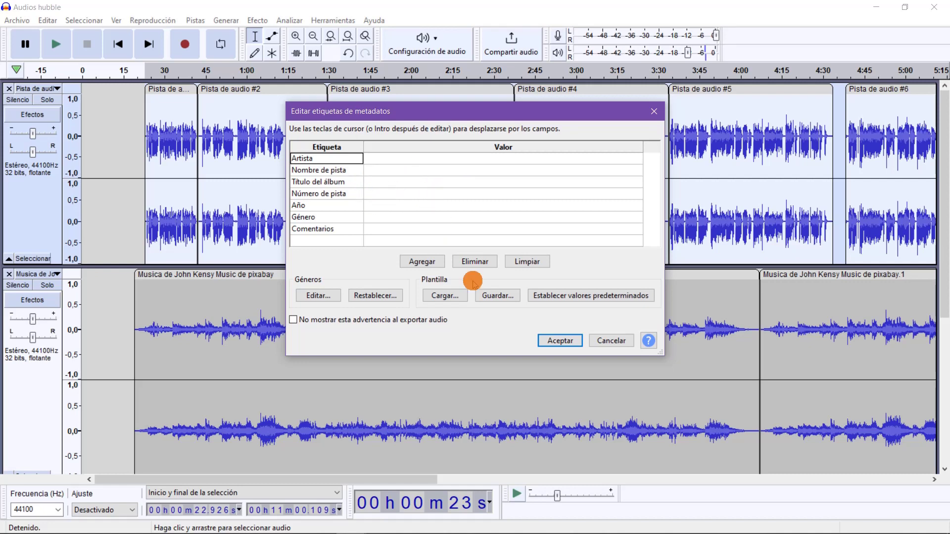
pyautogui.click(556, 340)
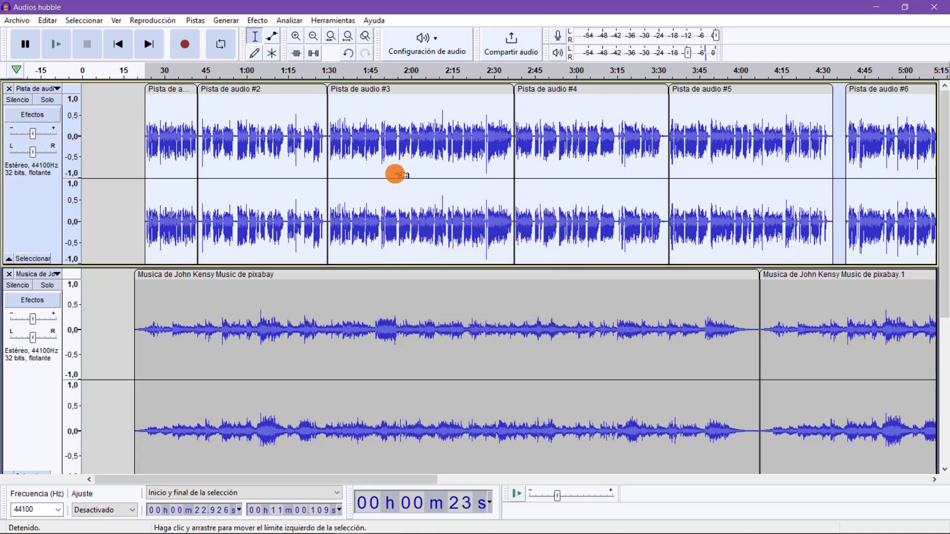
# - Select the whole music track and lower its volume with Amplify set to -7.6 dB
pyautogui.hotkey('ctrl', '3')
pyautogui.scroll(-3, 387, 221)
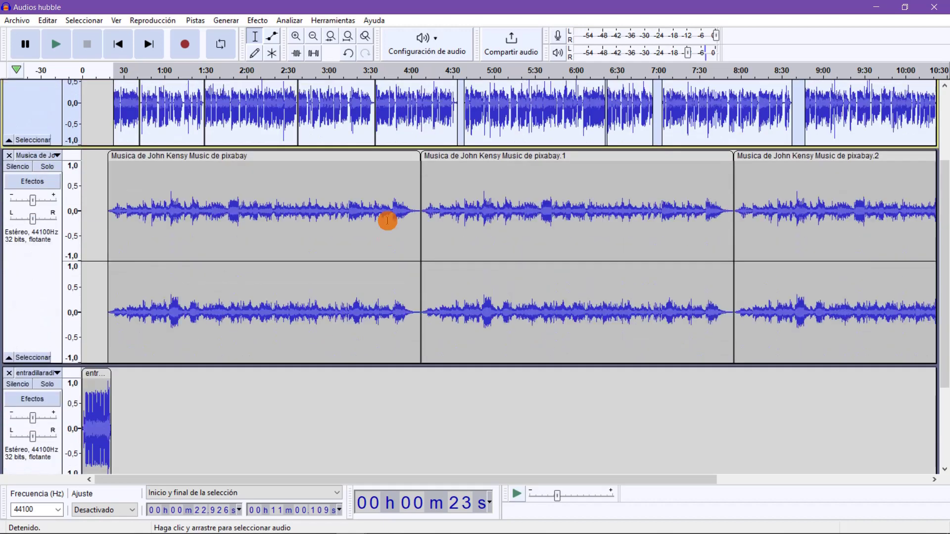
pyautogui.scroll(3, 387, 218)
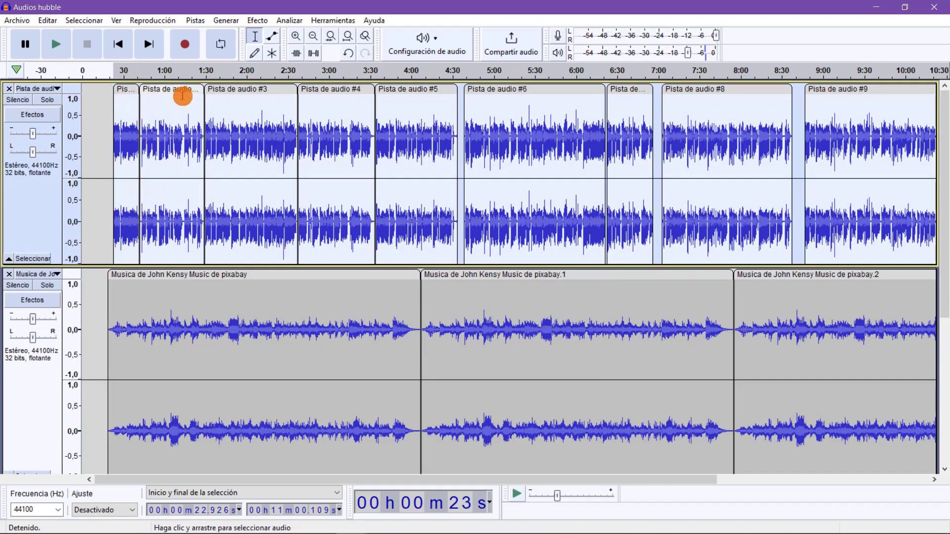
pyautogui.scroll(-3, 298, 202)
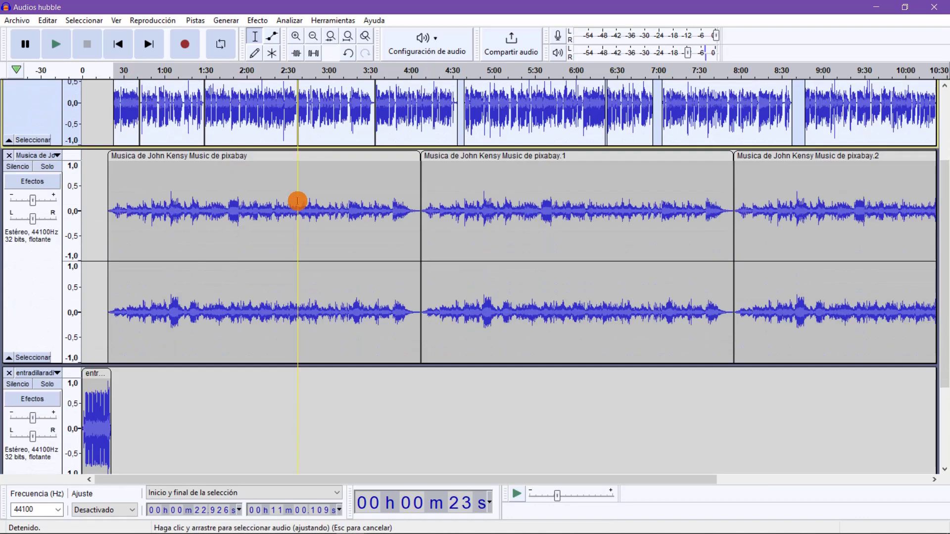
pyautogui.scroll(3, 297, 202)
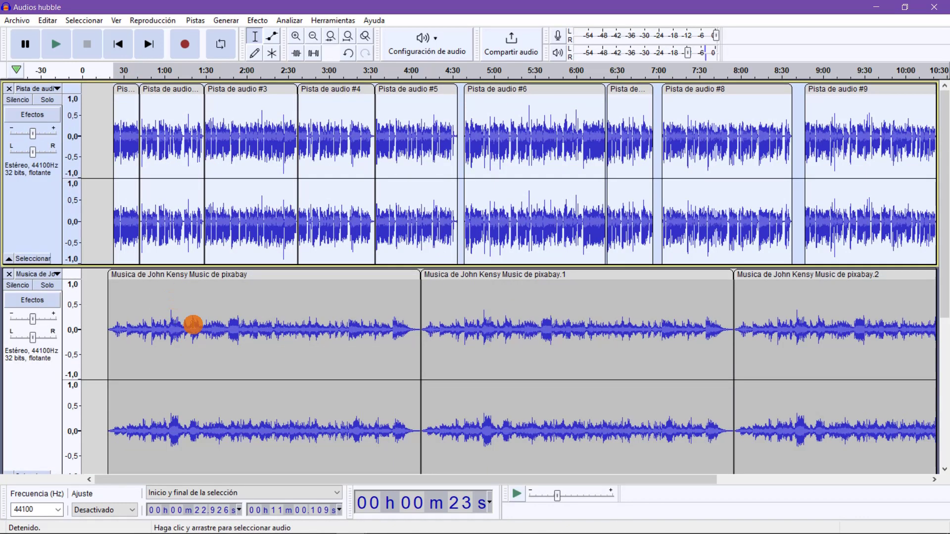
pyautogui.click(34, 390)
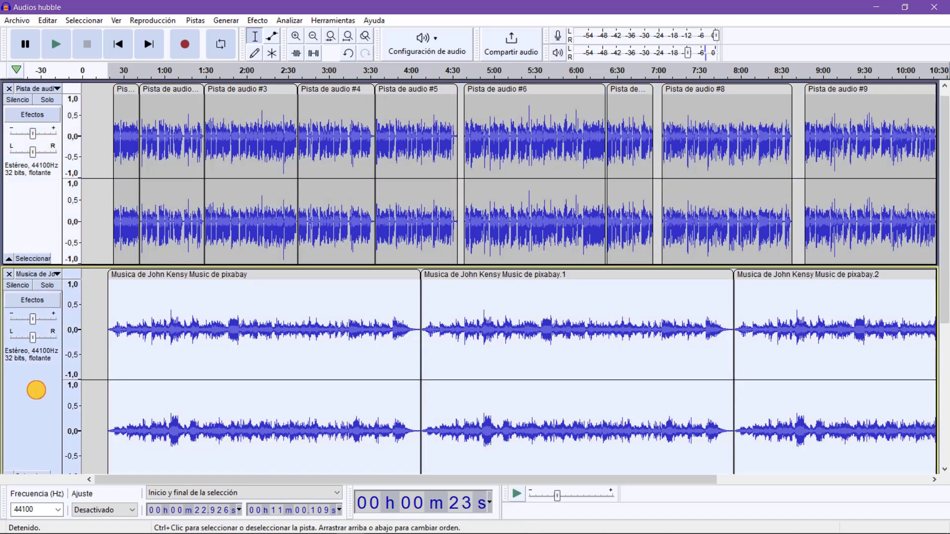
pyautogui.click(259, 20)
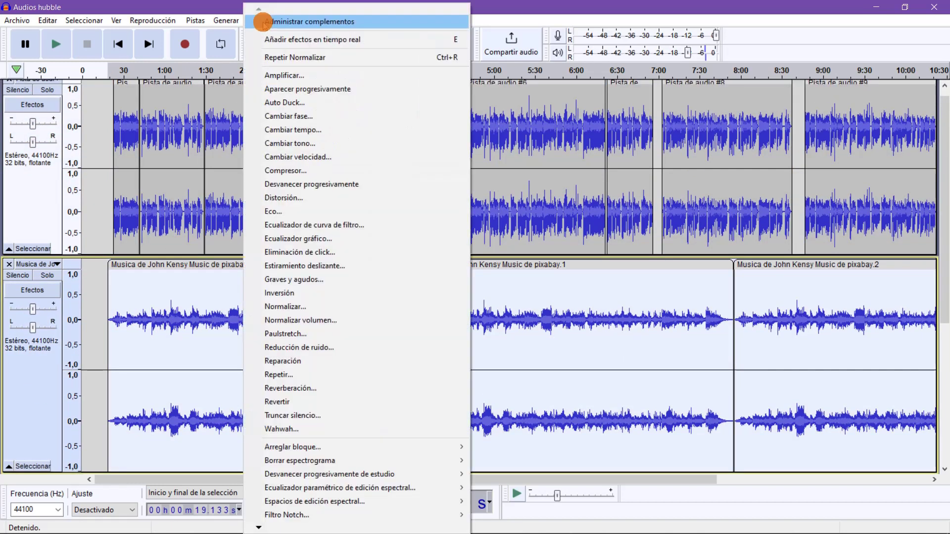
pyautogui.click(281, 75)
pyautogui.moveTo(496, 276); pyautogui.dragTo(453, 276)
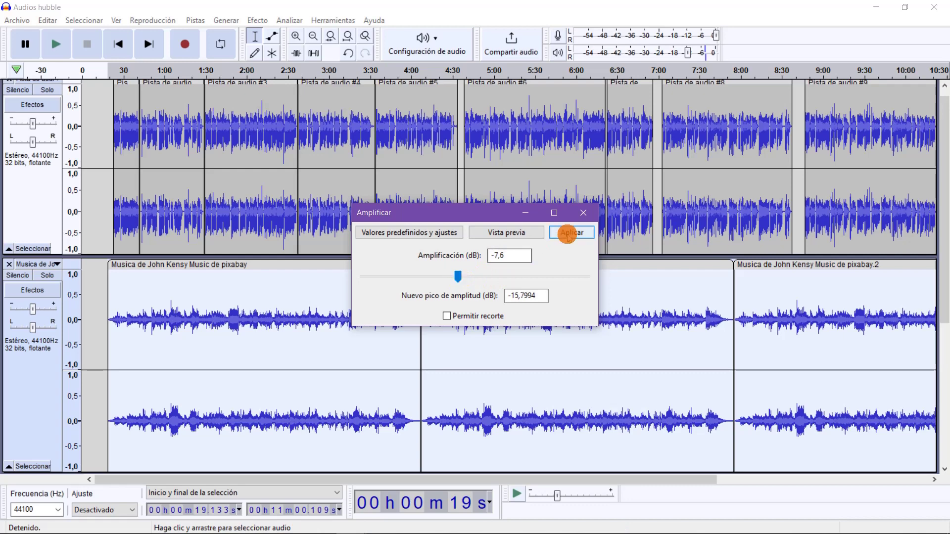
pyautogui.click(569, 233)
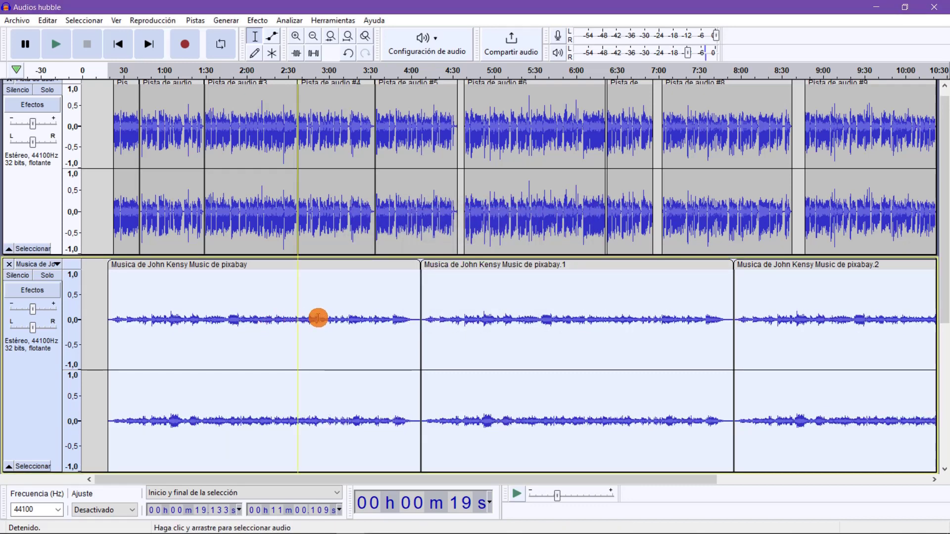
# - Play the mix from about 2:00 to check the balance between music and voice, and stop playback
pyautogui.click(244, 72)
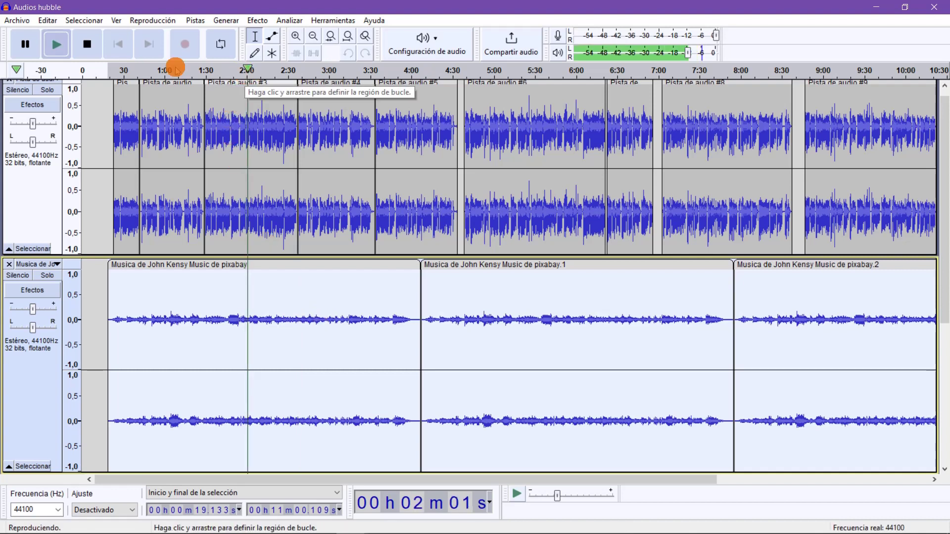
pyautogui.click(22, 42)
pyautogui.click(88, 44)
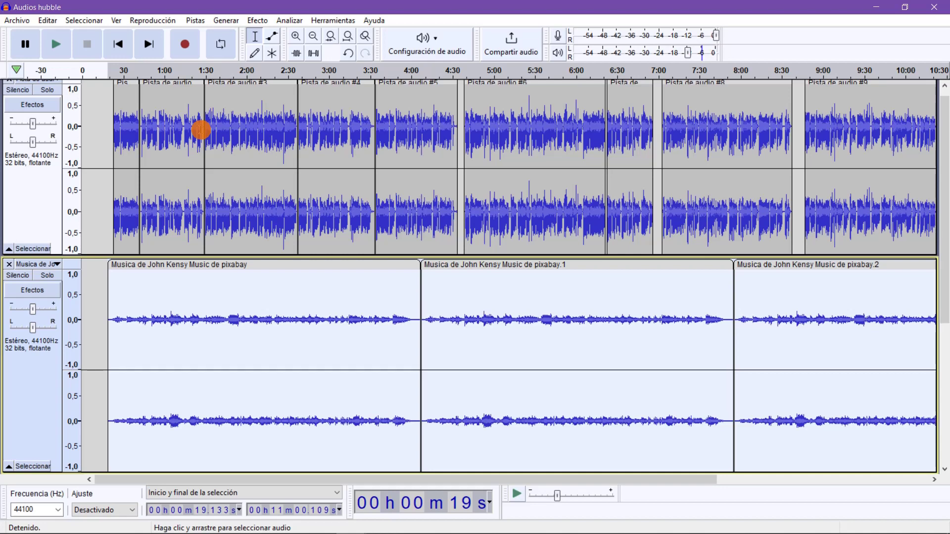
pyautogui.scroll(-5, 247, 238)
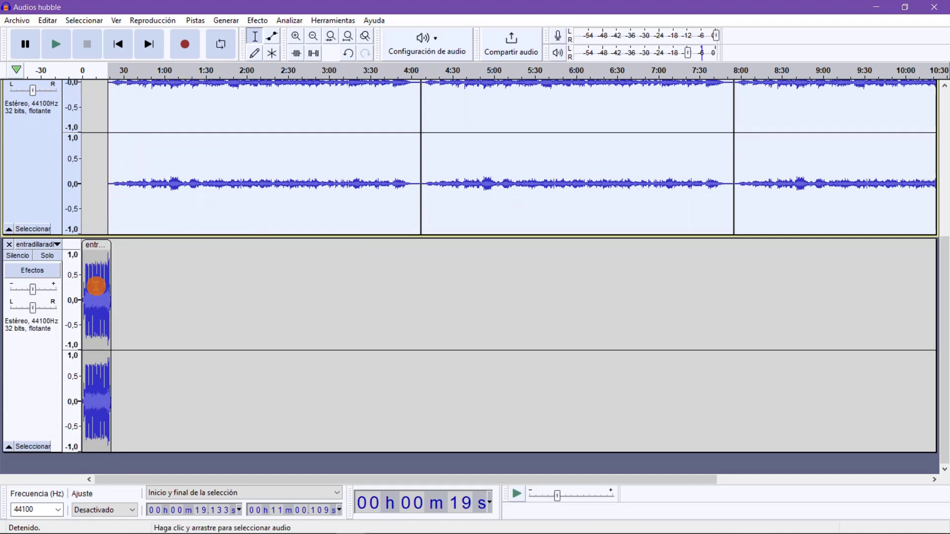
pyautogui.scroll(5, 495, 314)
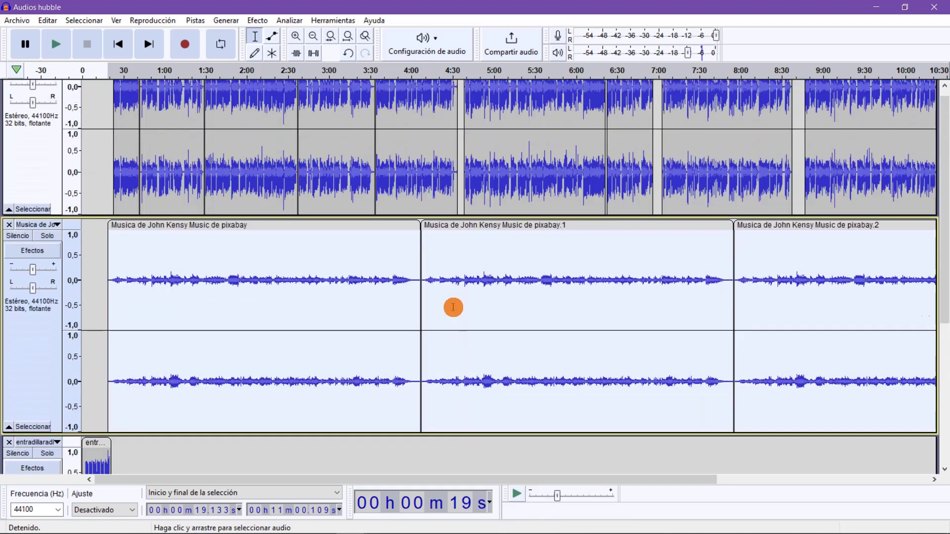
pyautogui.scroll(2, 454, 307)
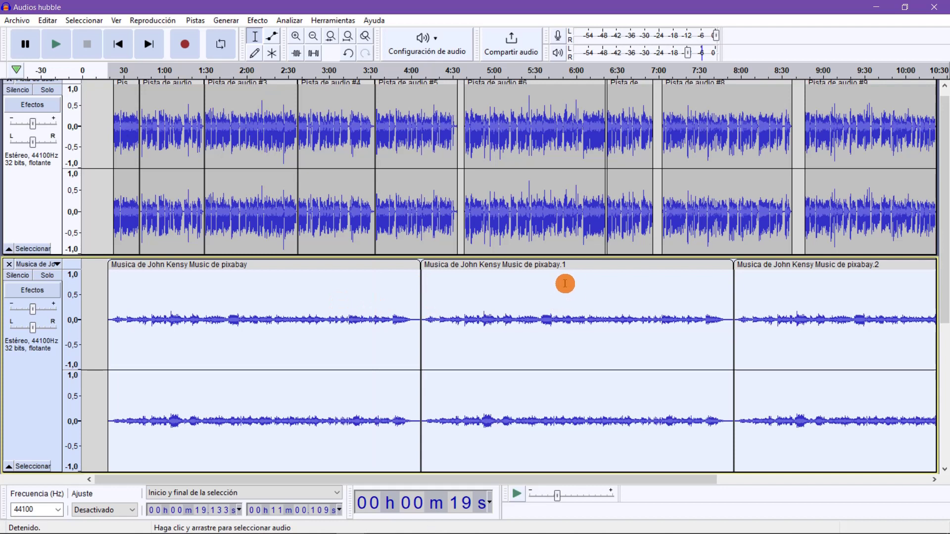
pyautogui.scroll(1, 319, 295)
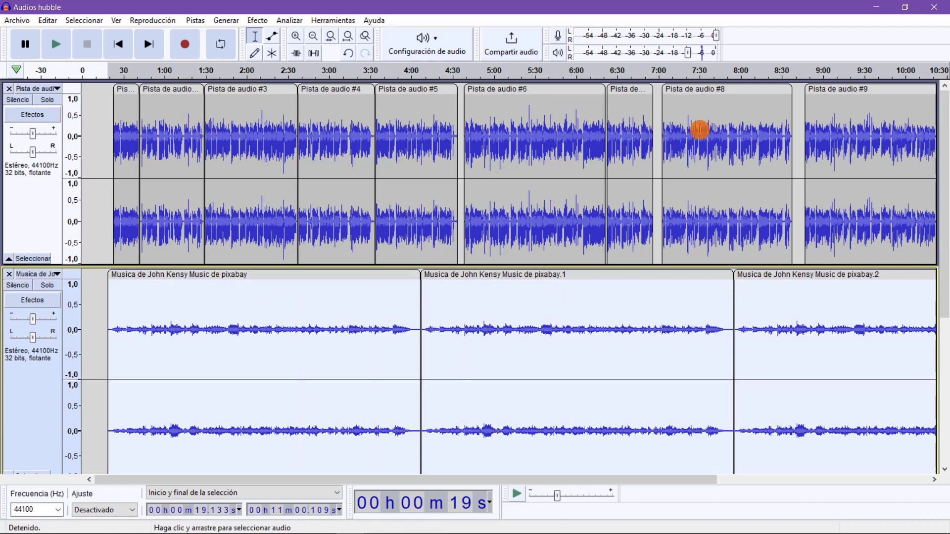